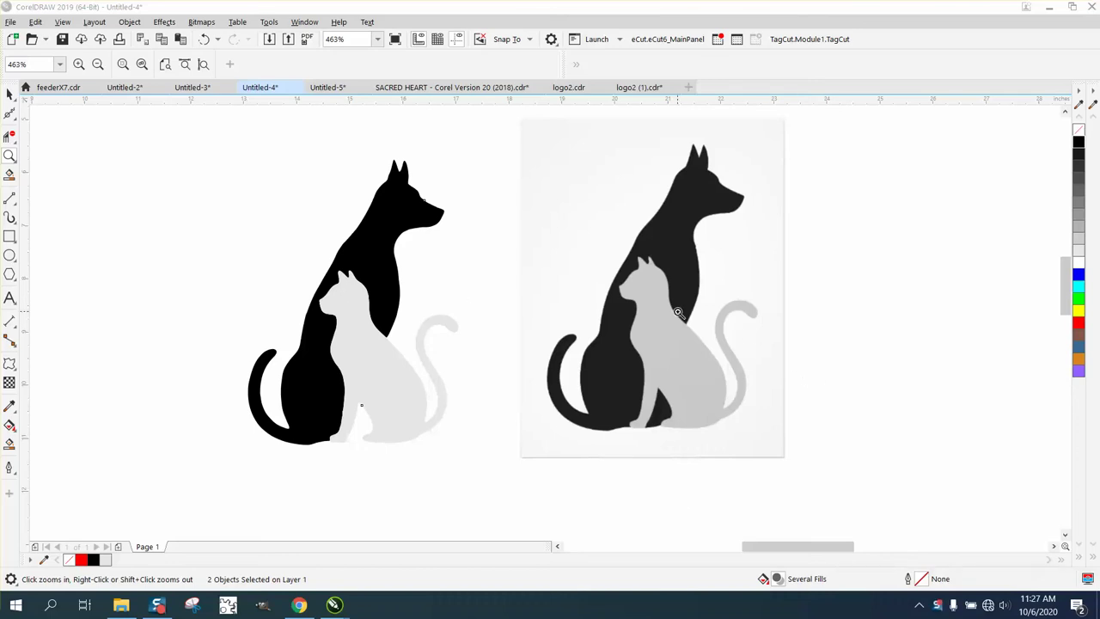
# Select the right-hand bitmap and zoom in to inspect the cat-head edges on both images.
pyautogui.click(11, 93)
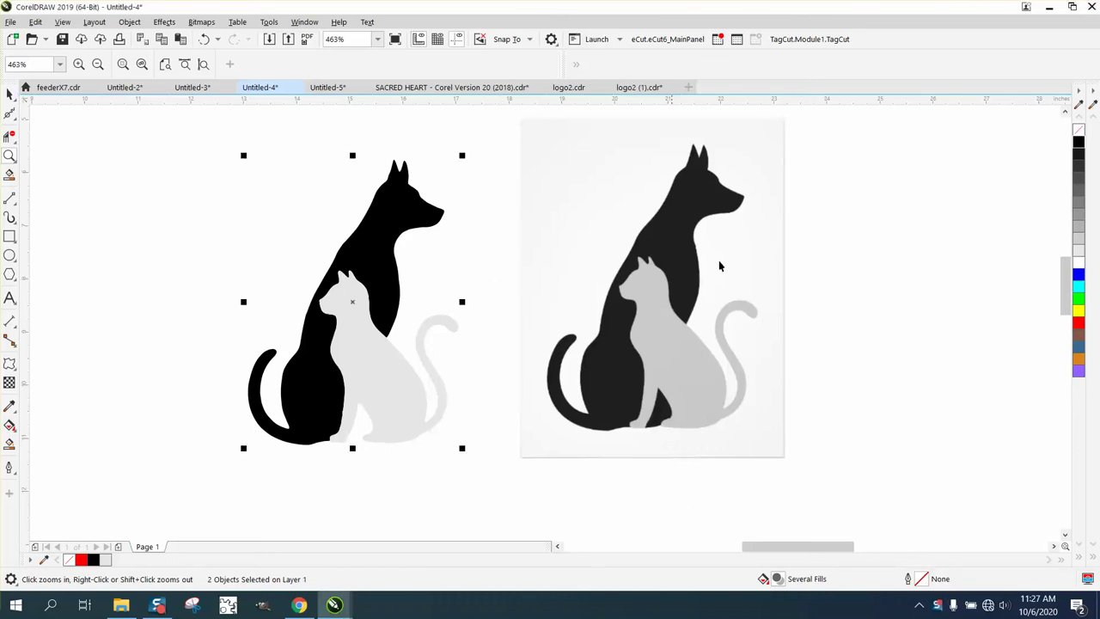
pyautogui.moveTo(687, 264); pyautogui.dragTo(683, 260)
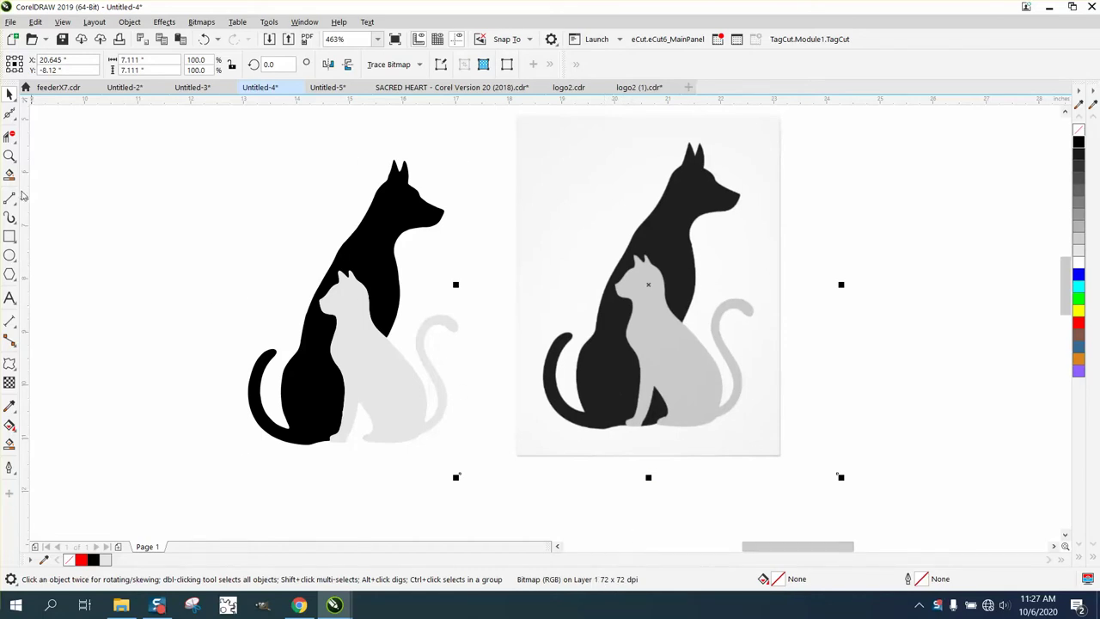
pyautogui.click(9, 155)
pyautogui.moveTo(679, 286); pyautogui.dragTo(695, 294)
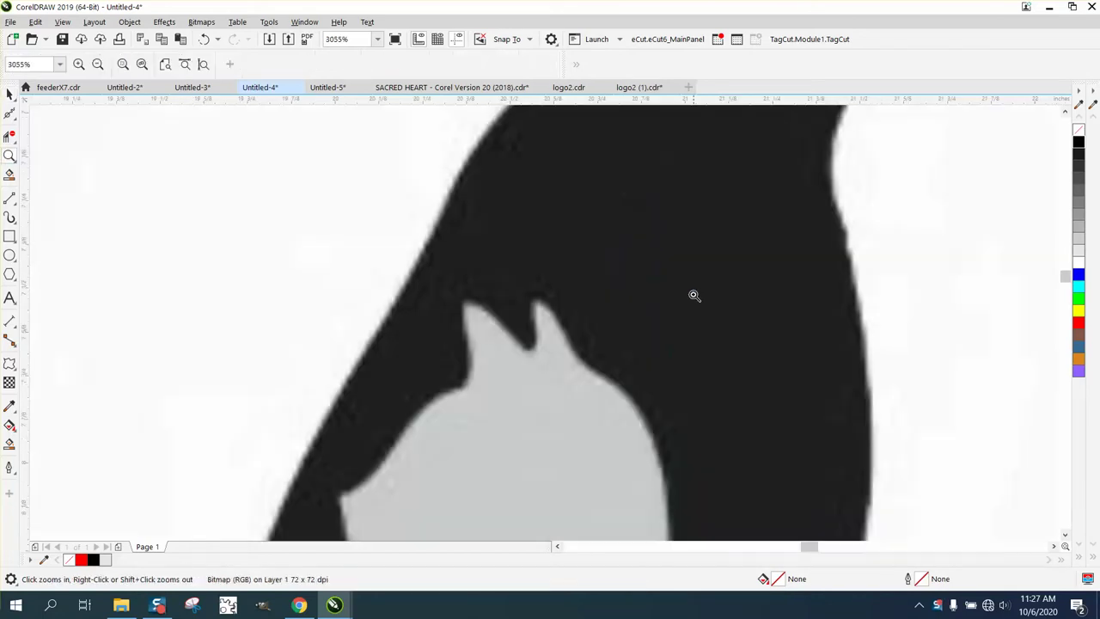
pyautogui.scroll(-2, 524, 297)
pyautogui.moveTo(523, 287); pyautogui.dragTo(611, 339)
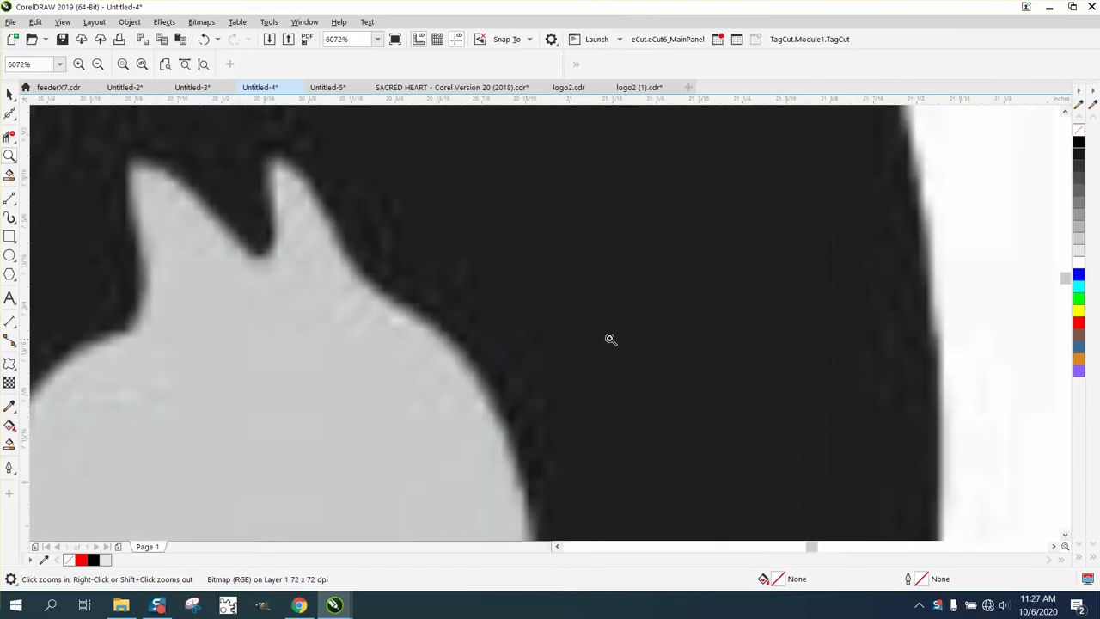
pyautogui.scroll(-2, 593, 326)
pyautogui.scroll(-2, 378, 283)
pyautogui.moveTo(266, 302); pyautogui.dragTo(373, 342)
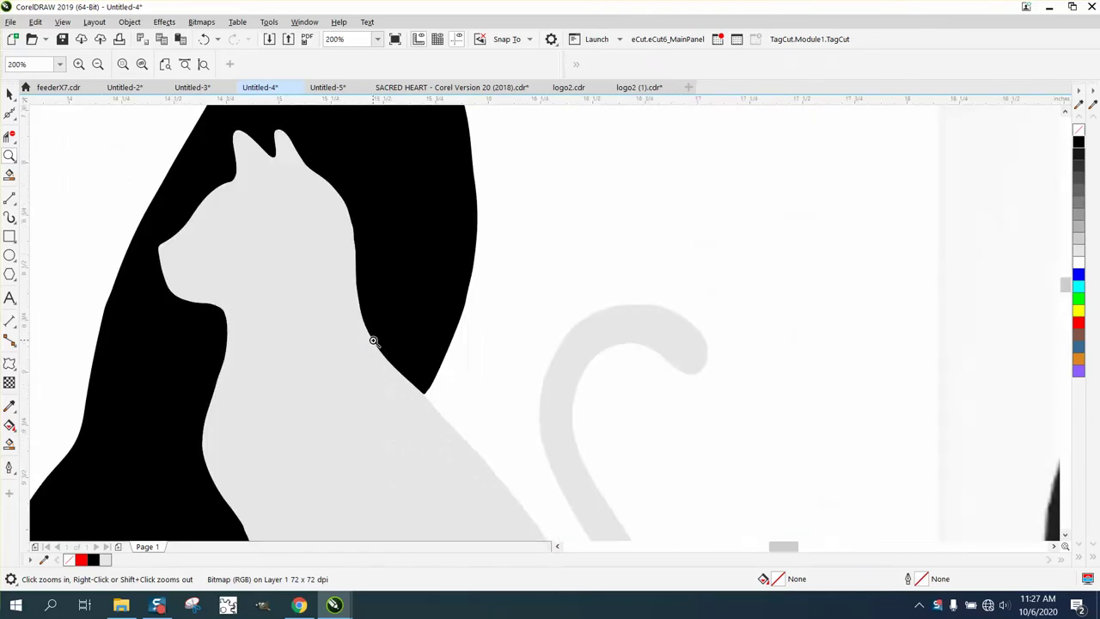
pyautogui.scroll(-3, 270, 274)
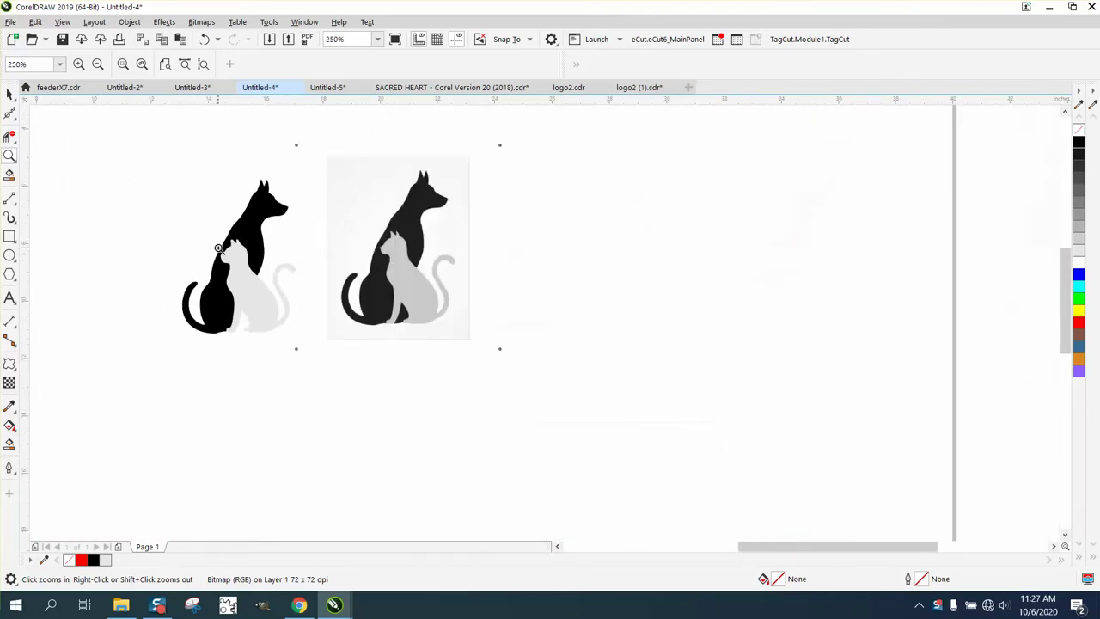
pyautogui.click(10, 92)
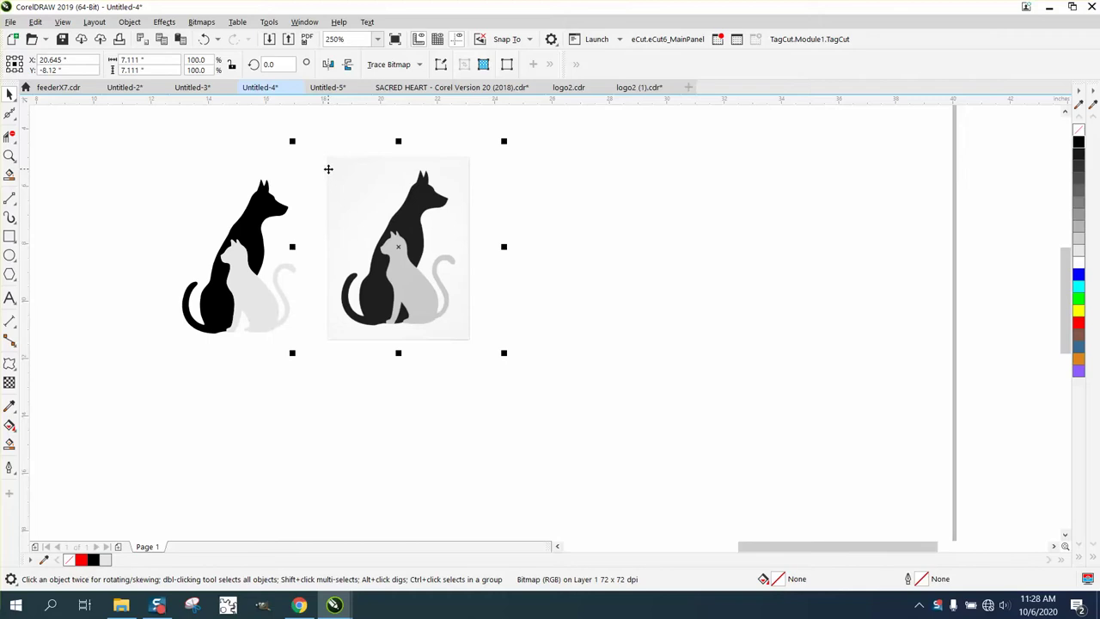
# Draw a yellow rectangle around the right image, send it behind both images, then delete it.
pyautogui.click(11, 236)
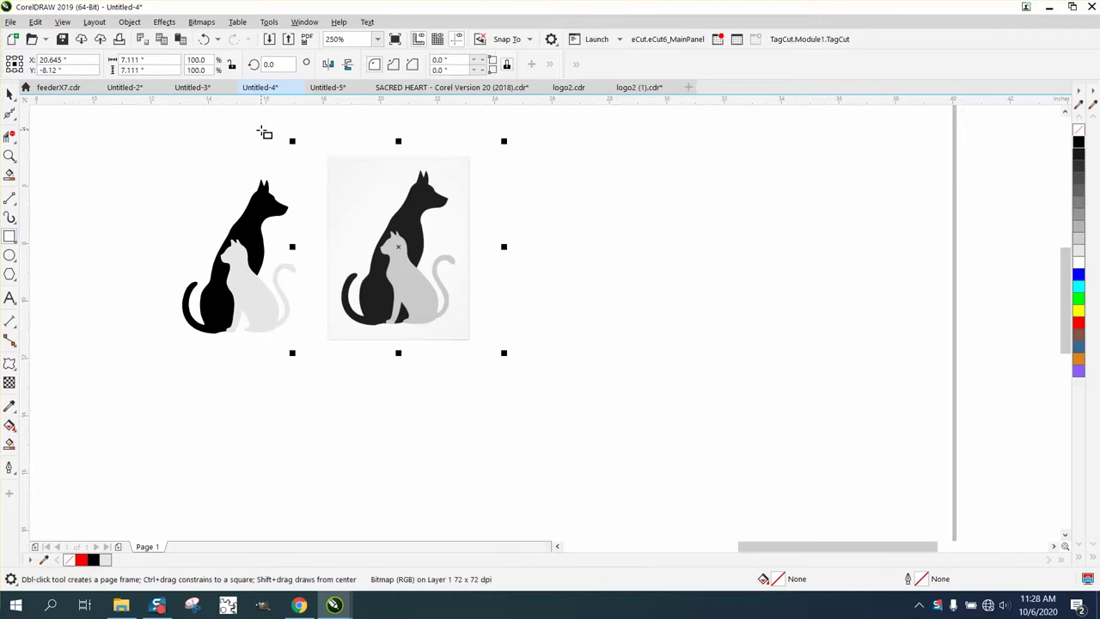
pyautogui.moveTo(265, 131)
pyautogui.mouseDown()
pyautogui.moveTo(474, 297)
pyautogui.moveTo(546, 377)
pyautogui.mouseUp()
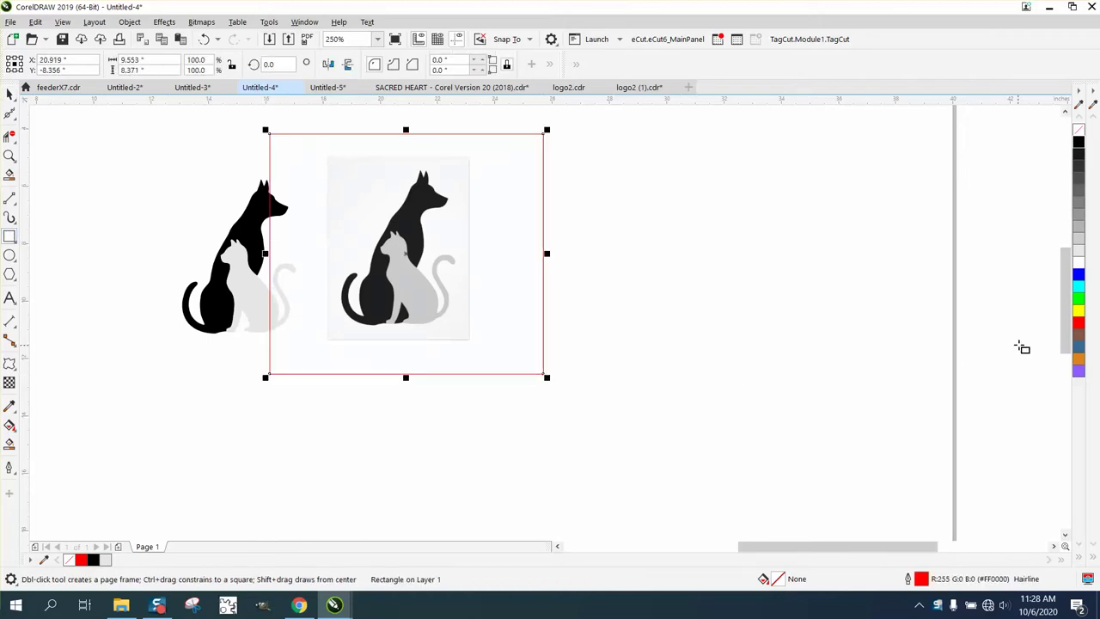
pyautogui.click(1078, 310)
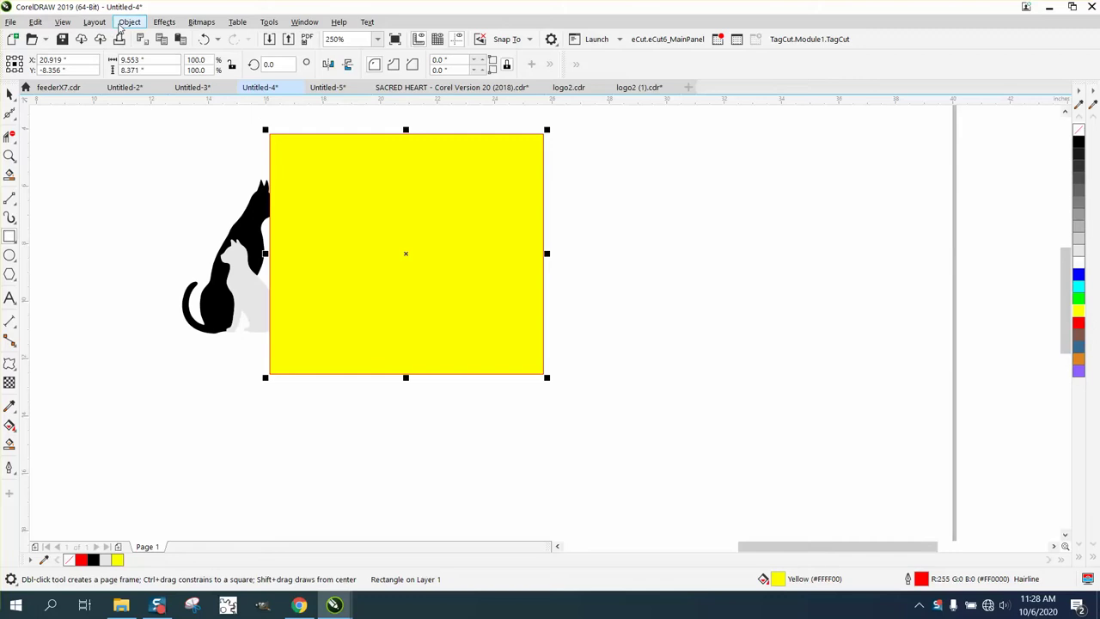
pyautogui.click(129, 22)
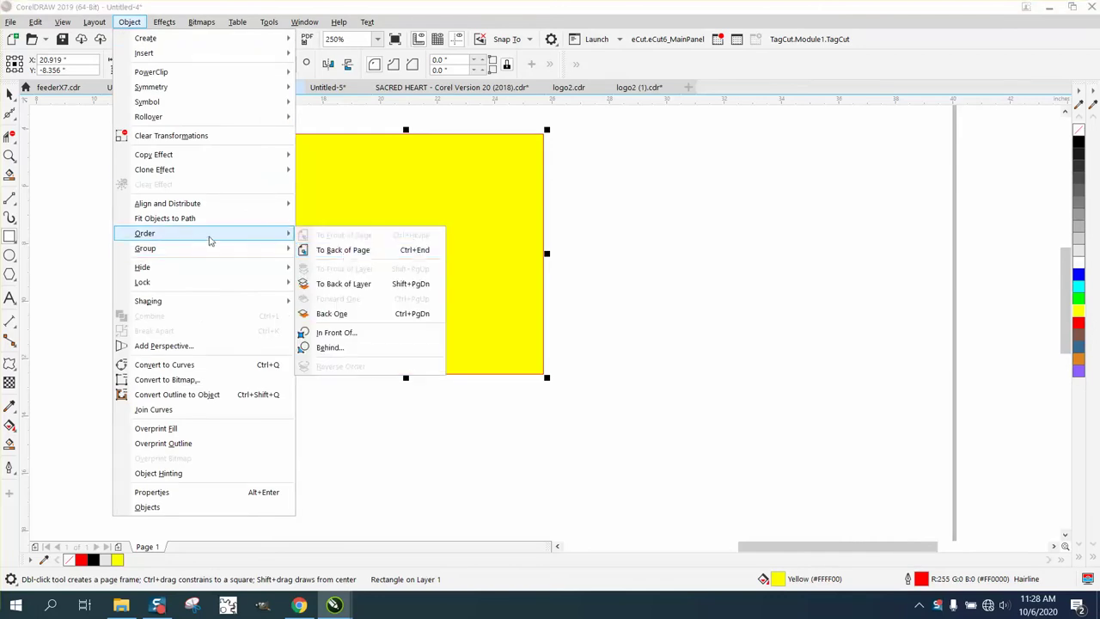
pyautogui.click(322, 248)
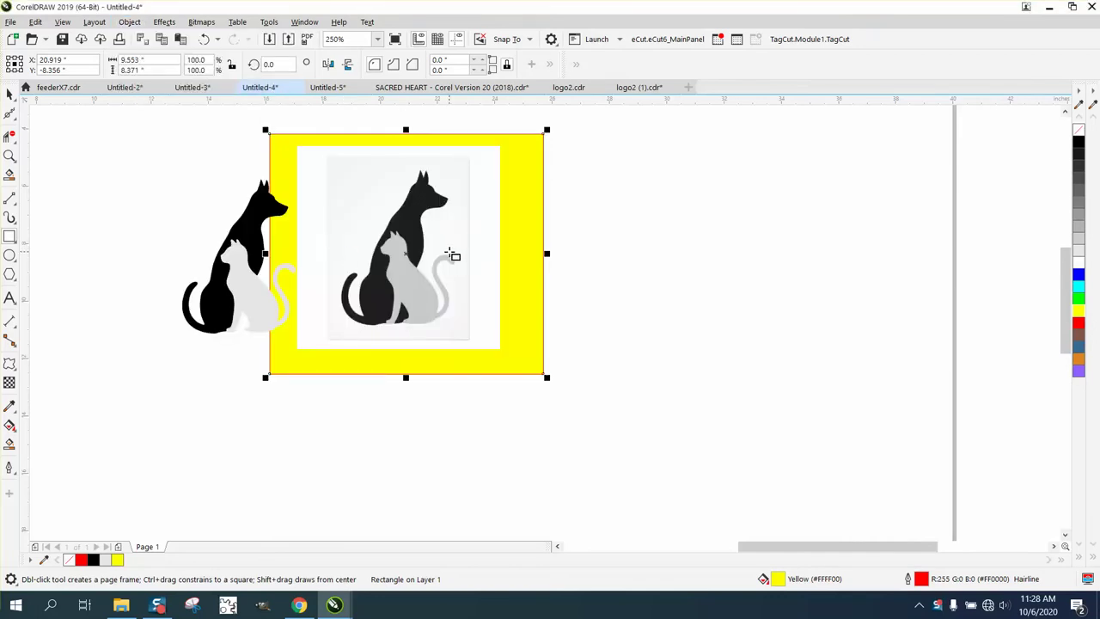
pyautogui.click(10, 95)
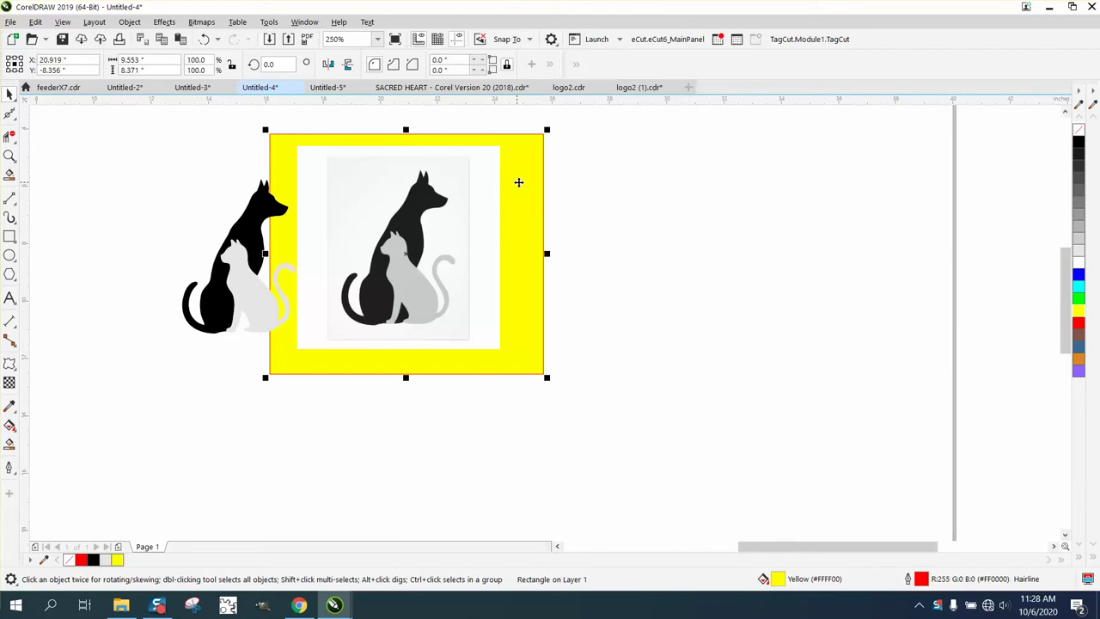
pyautogui.click(521, 182)
pyautogui.press('Delete')
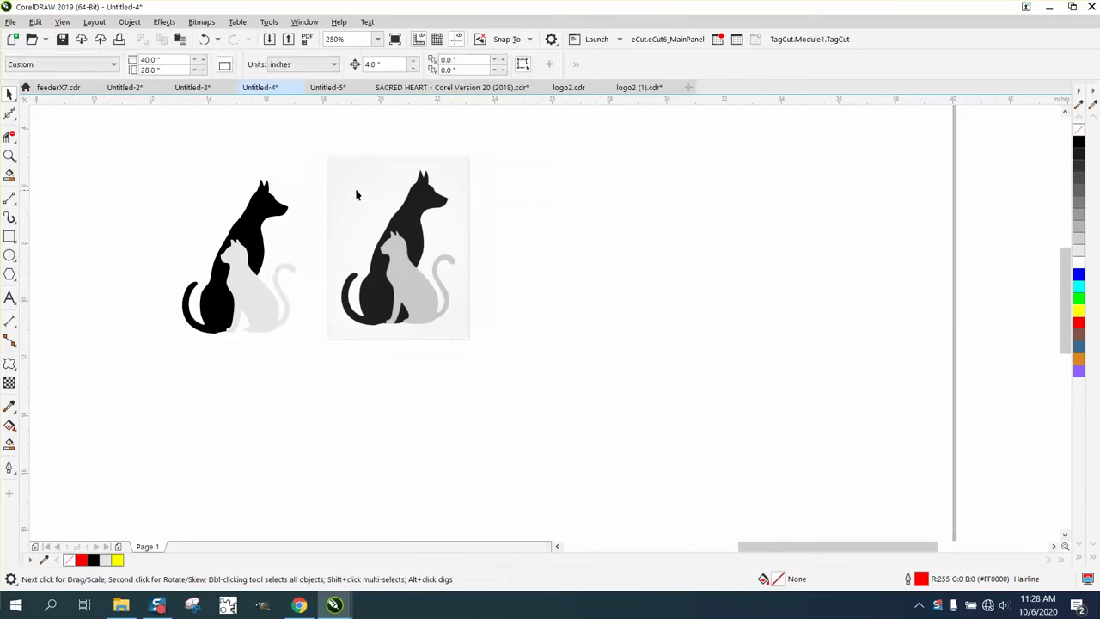
# Crop the right-hand bitmap to about 4.306 x 5.567 inches, keeping the dog's ears inside.
pyautogui.click(356, 191)
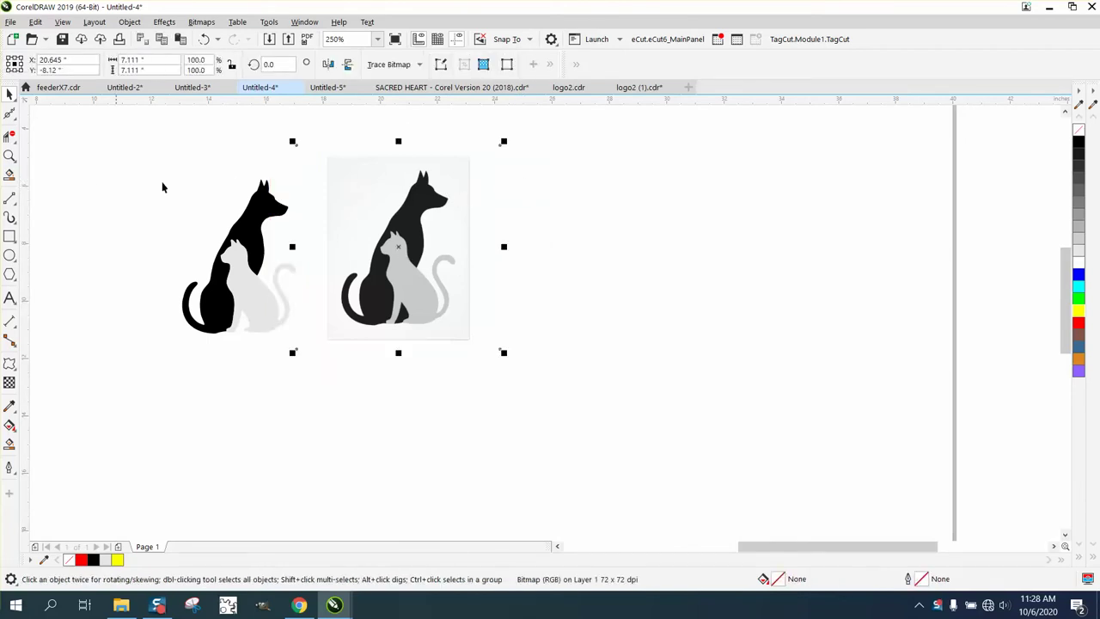
pyautogui.click(15, 143)
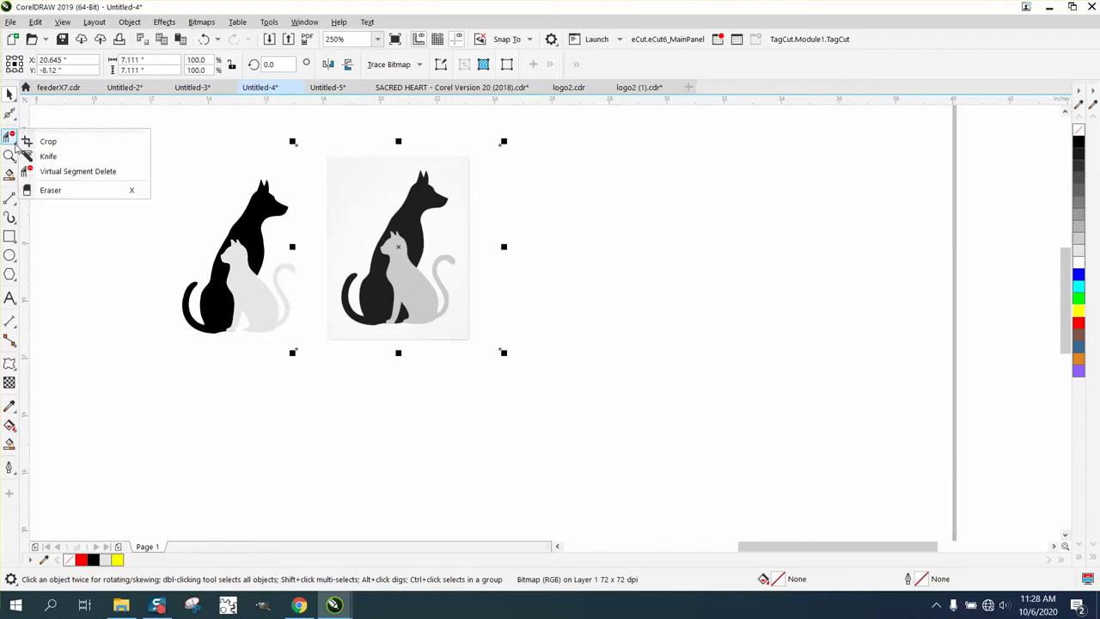
pyautogui.click(48, 142)
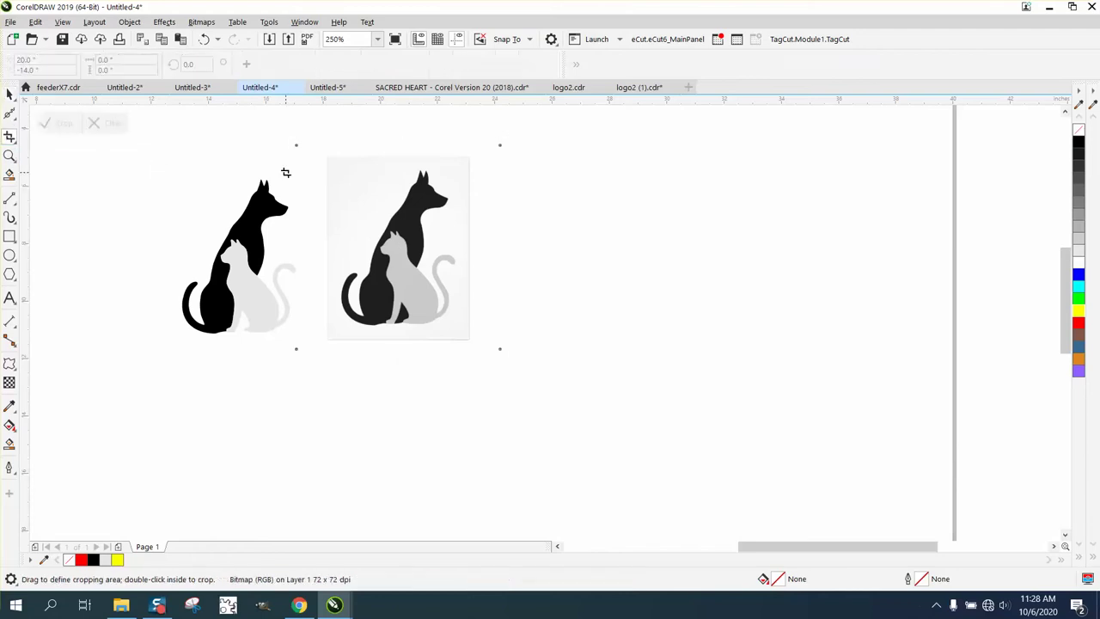
pyautogui.moveTo(339, 180); pyautogui.dragTo(461, 329)
pyautogui.moveTo(400, 180); pyautogui.dragTo(401, 170)
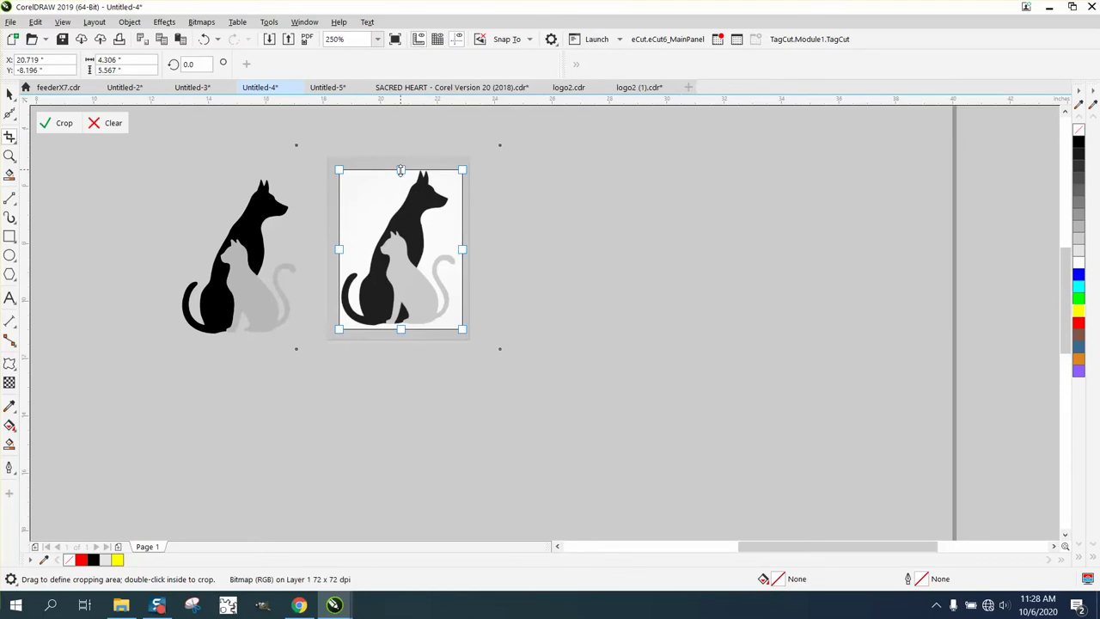
pyautogui.click(74, 127)
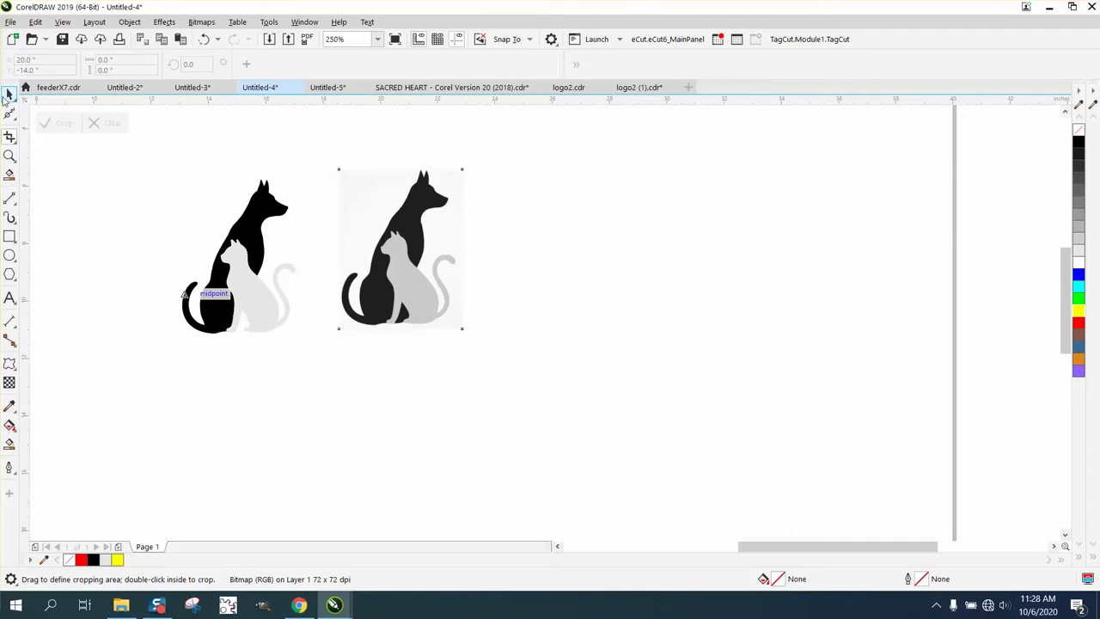
pyautogui.click(8, 95)
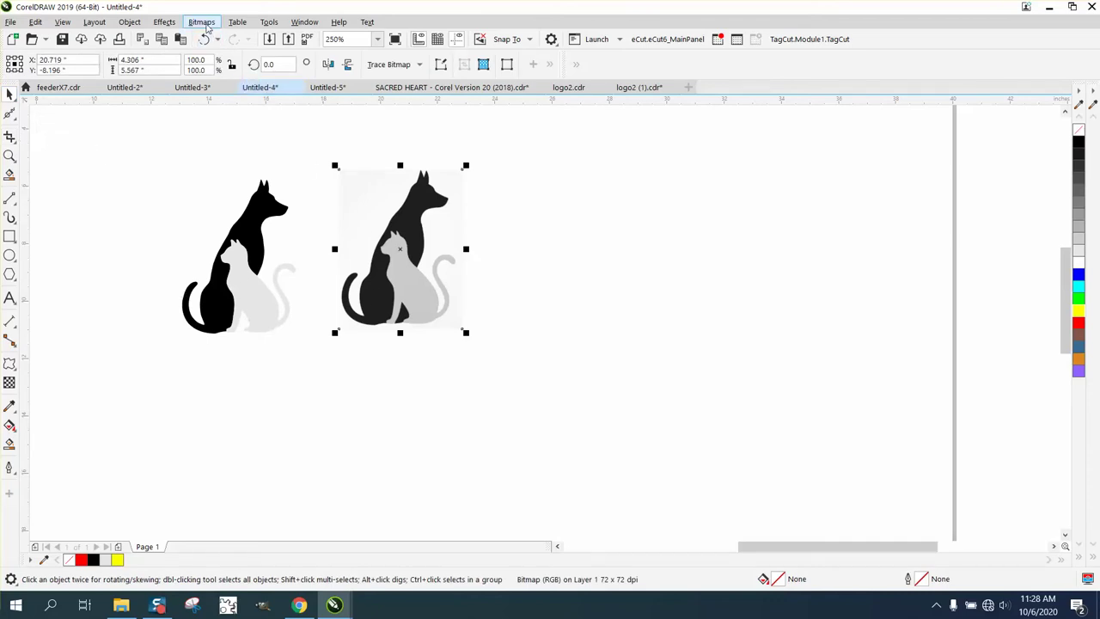
# Resample the cropped bitmap to 300 dpi.
pyautogui.click(201, 22)
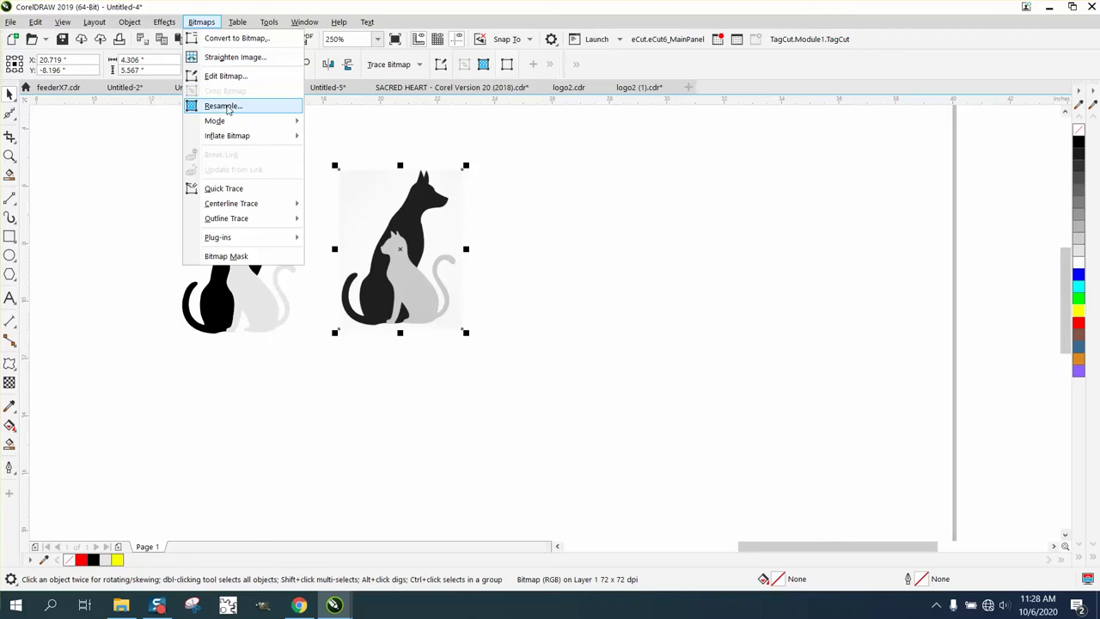
pyautogui.click(222, 105)
pyautogui.click(565, 292)
pyautogui.moveTo(569, 294); pyautogui.dragTo(500, 305)
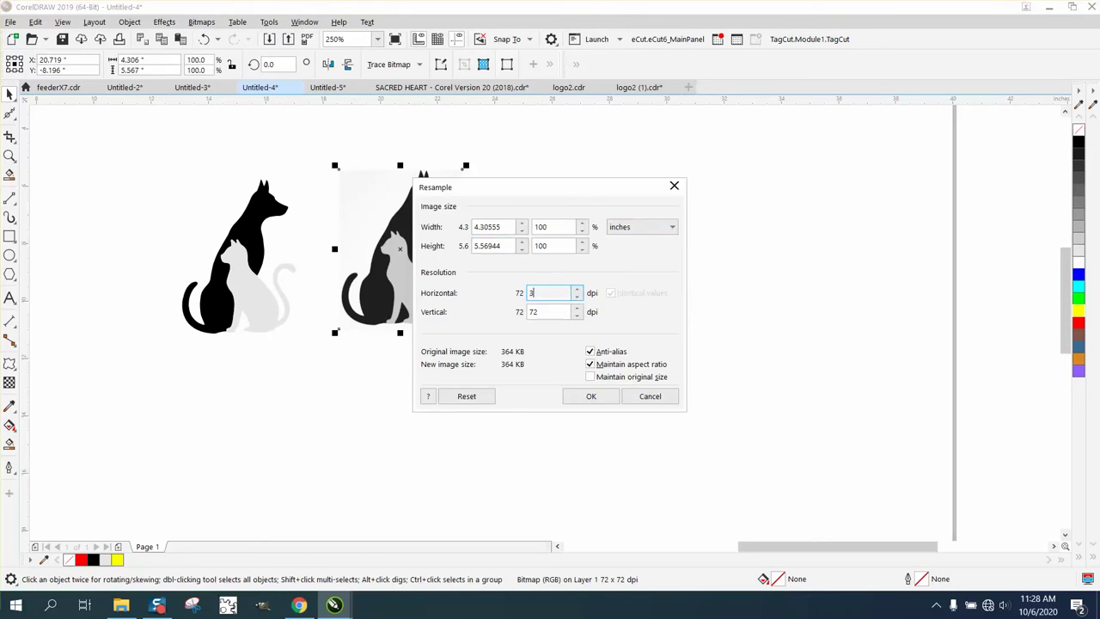
pyautogui.write('300')
pyautogui.press('Return')
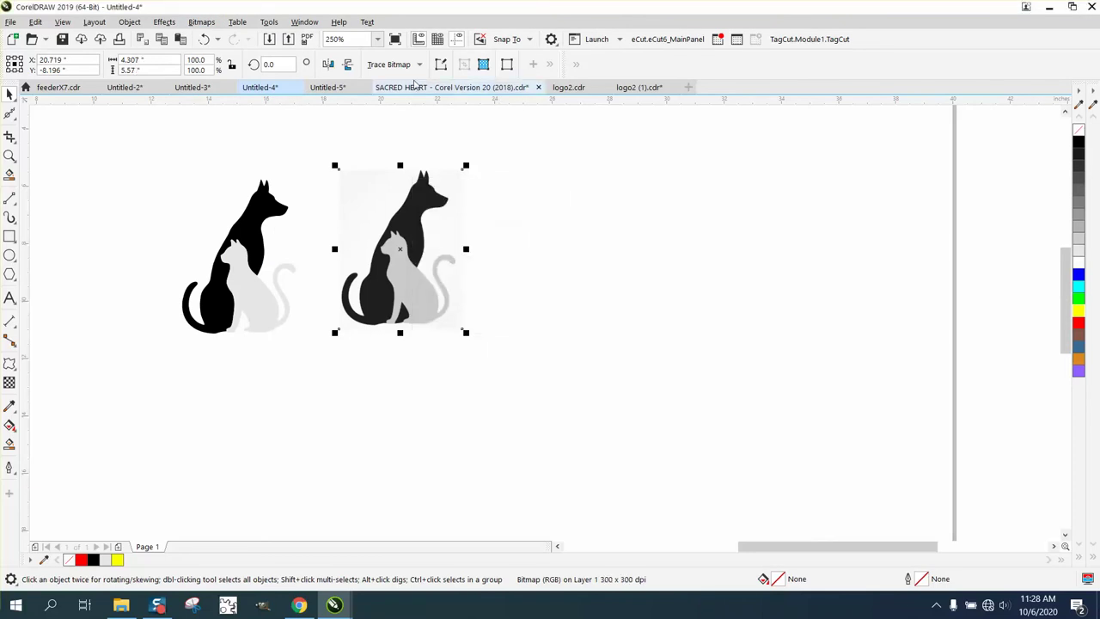
# Trace the bitmap with Outline Trace > Clipart and nudge the 76-object trace to the right.
pyautogui.click(203, 22)
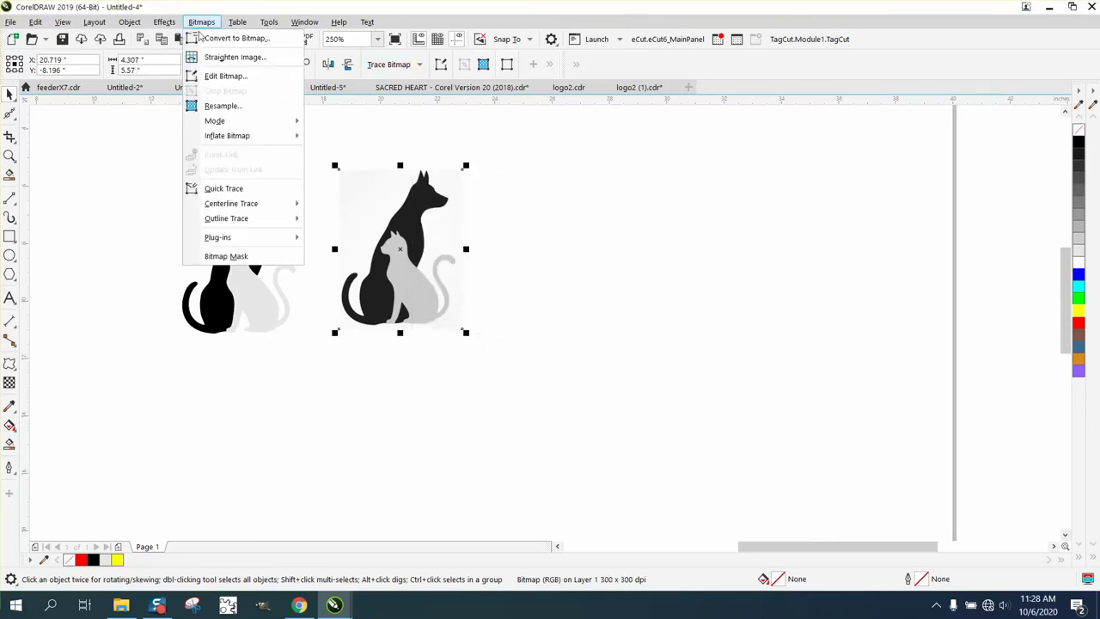
pyautogui.moveTo(213, 220)
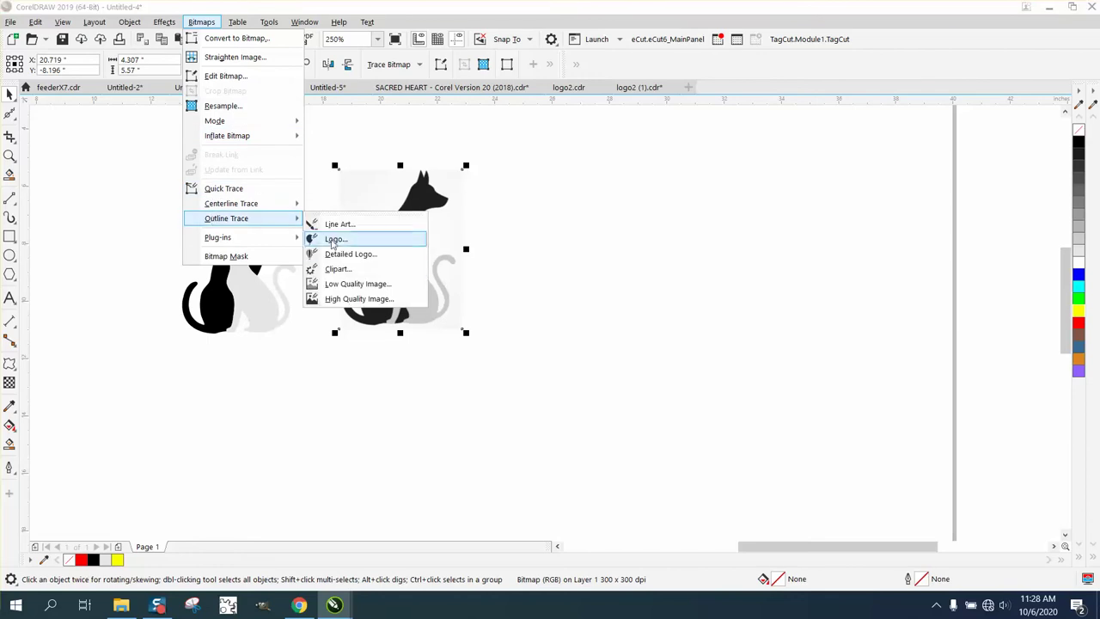
pyautogui.click(319, 268)
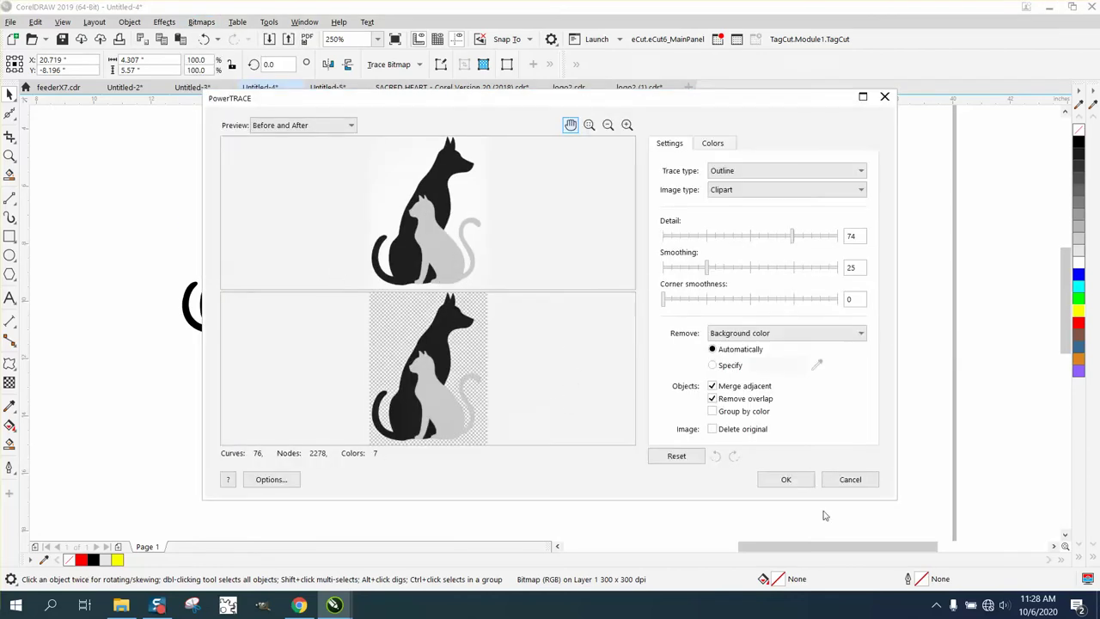
pyautogui.click(780, 482)
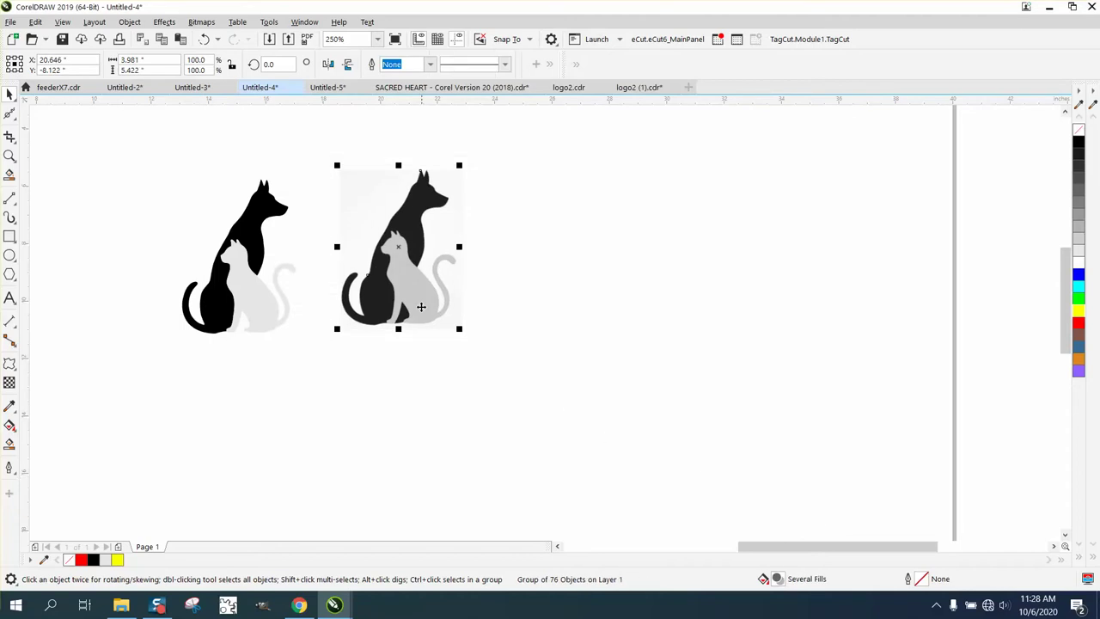
pyautogui.press('Right')
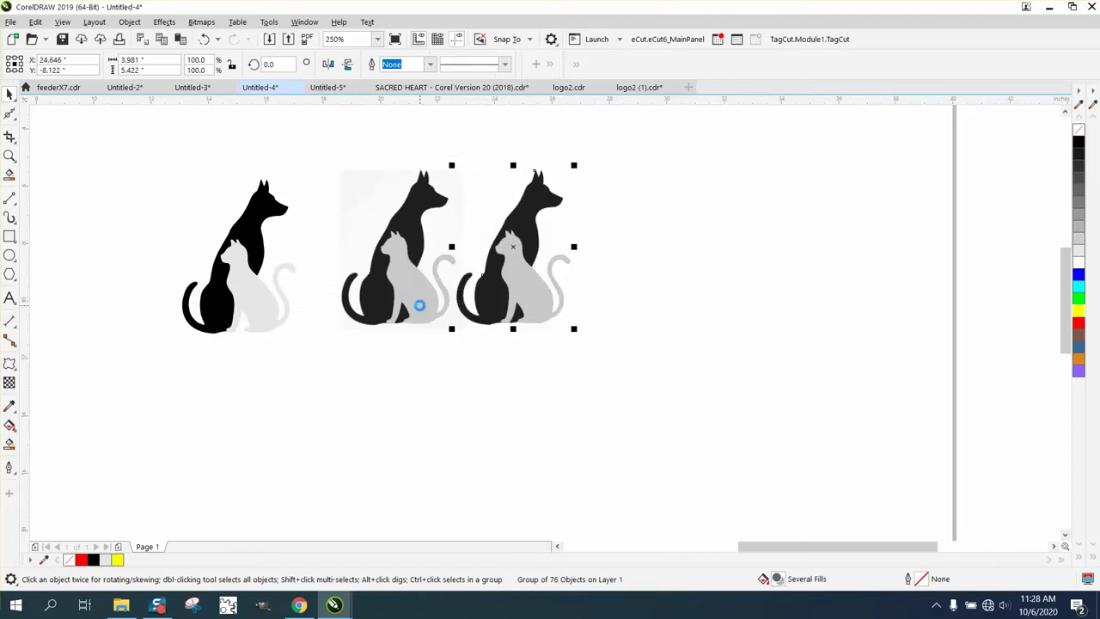
pyautogui.press('Right')
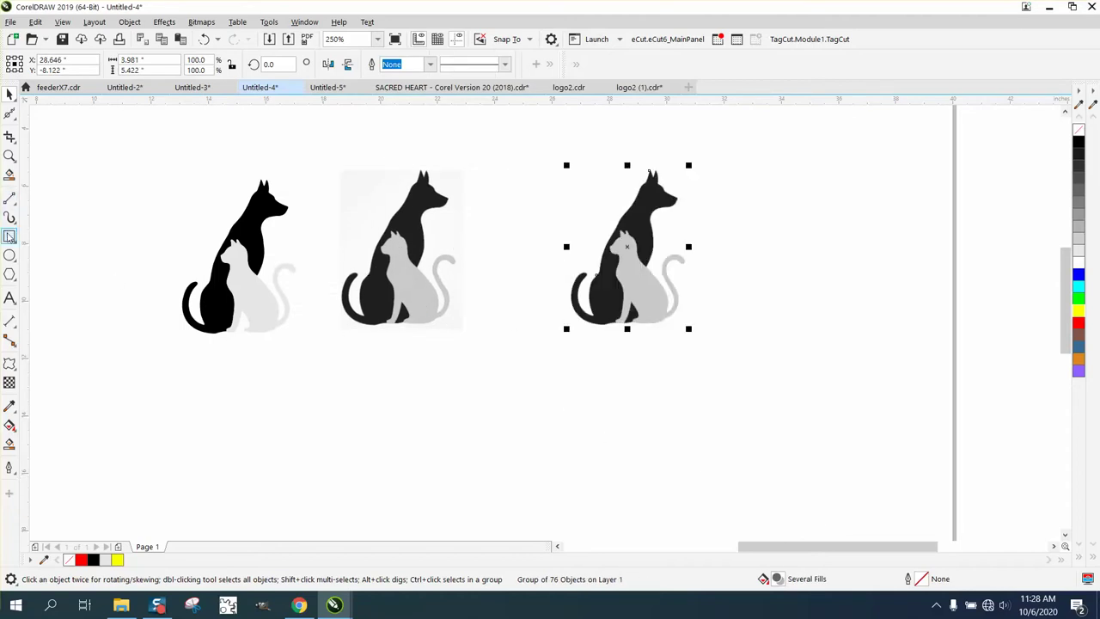
pyautogui.click(10, 236)
pyautogui.moveTo(531, 165); pyautogui.dragTo(767, 357)
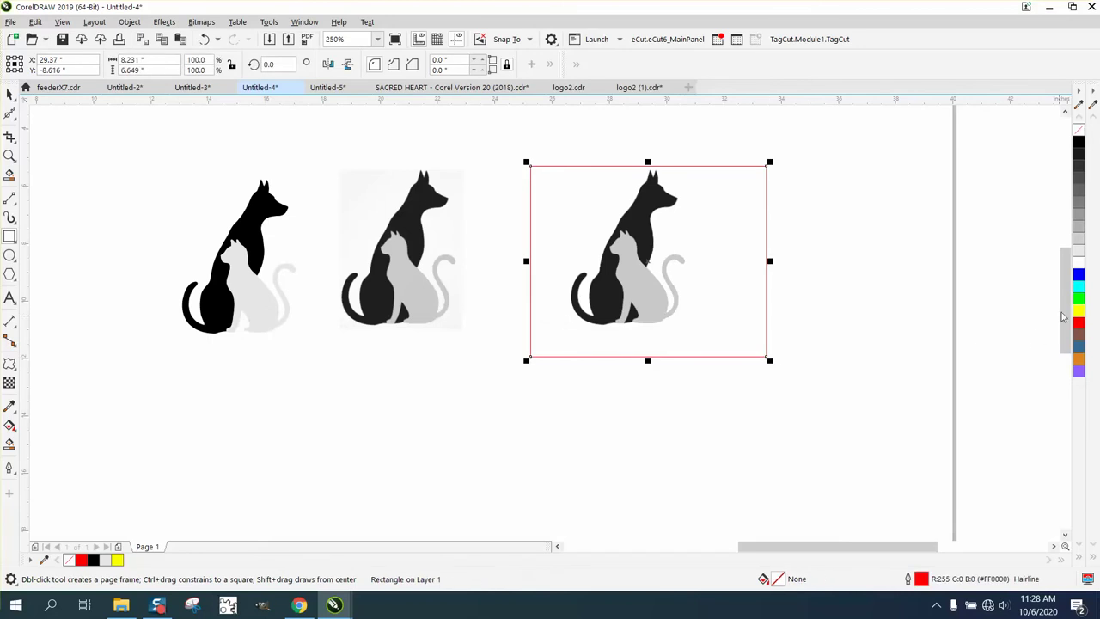
pyautogui.click(1079, 311)
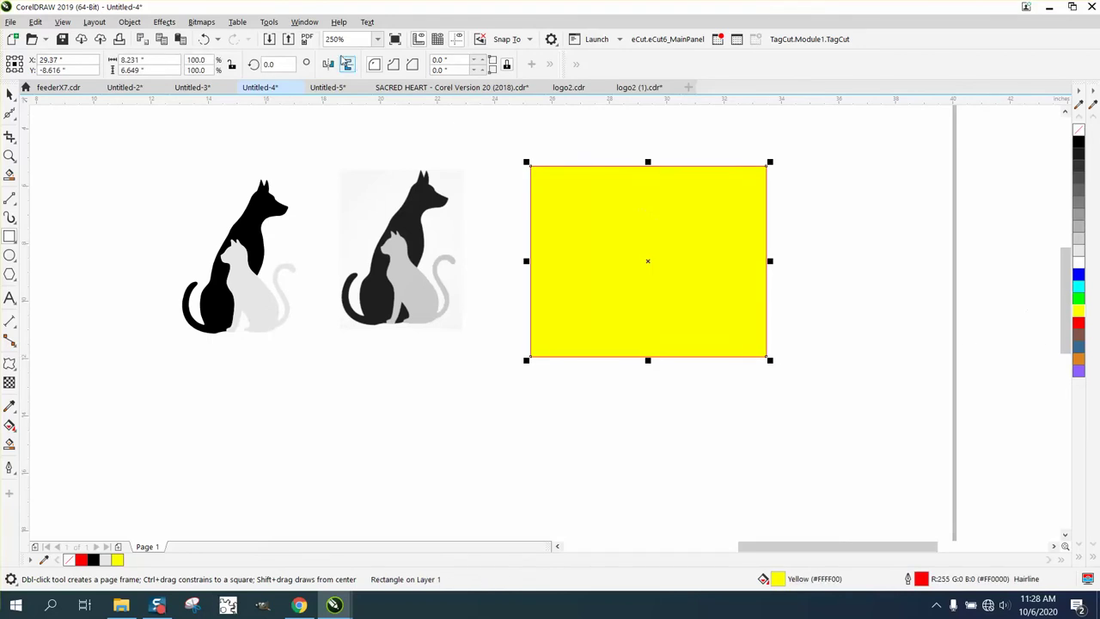
pyautogui.click(130, 22)
pyautogui.moveTo(172, 232)
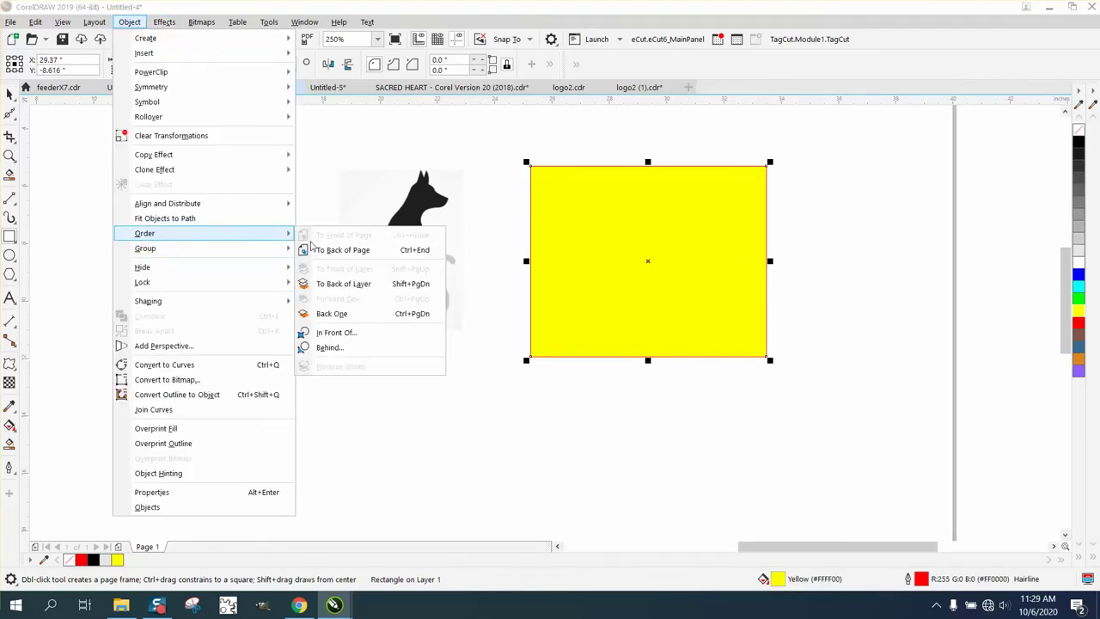
pyautogui.click(319, 249)
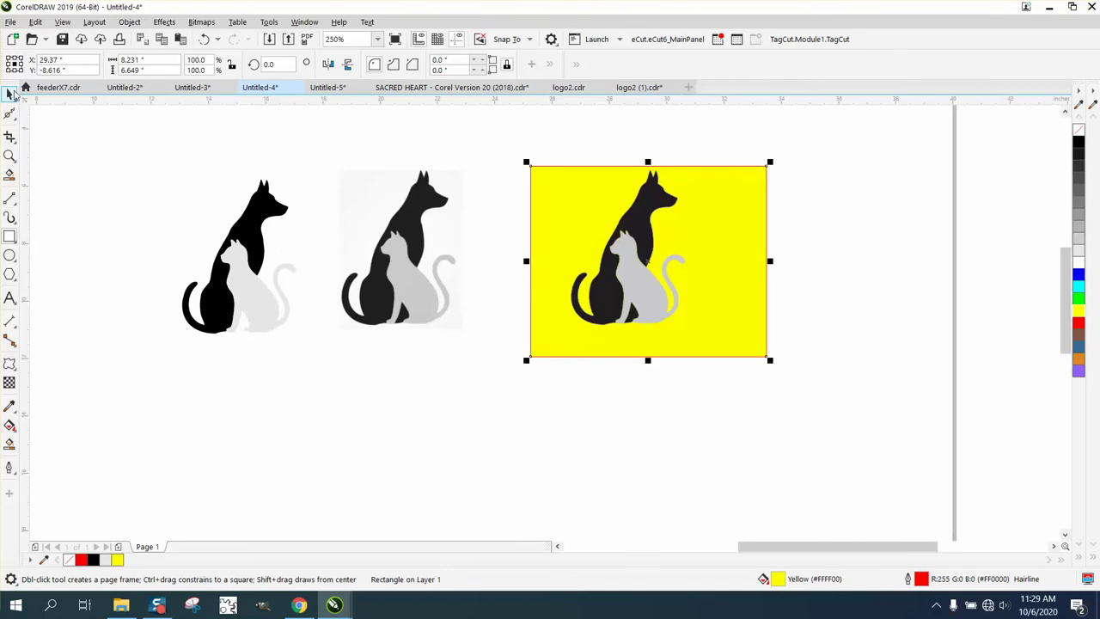
pyautogui.click(12, 93)
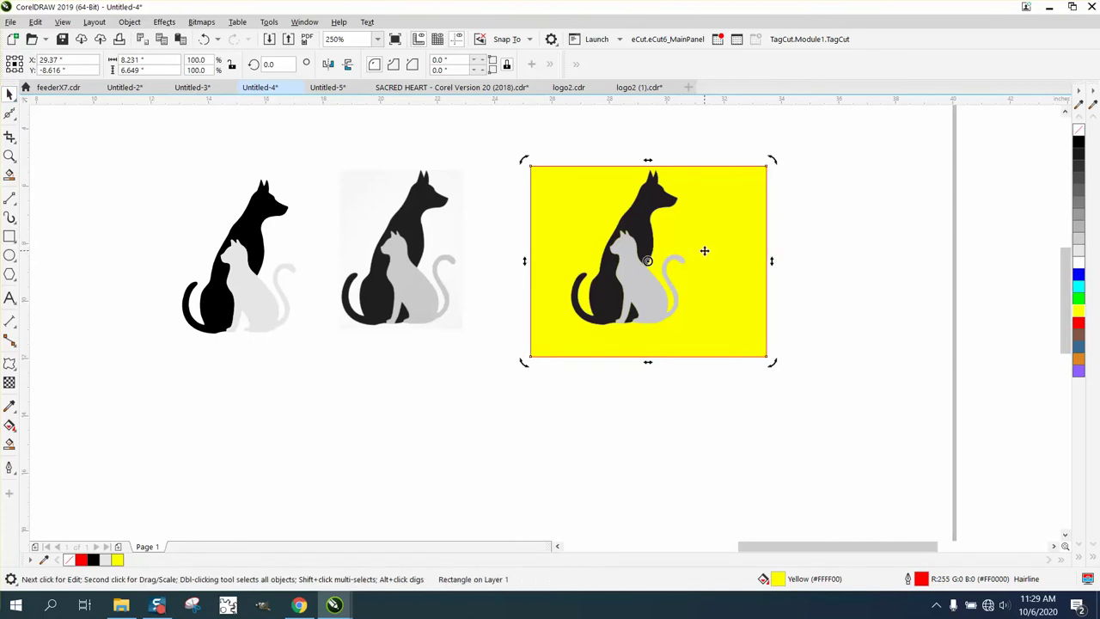
pyautogui.press('Delete')
pyautogui.click(10, 157)
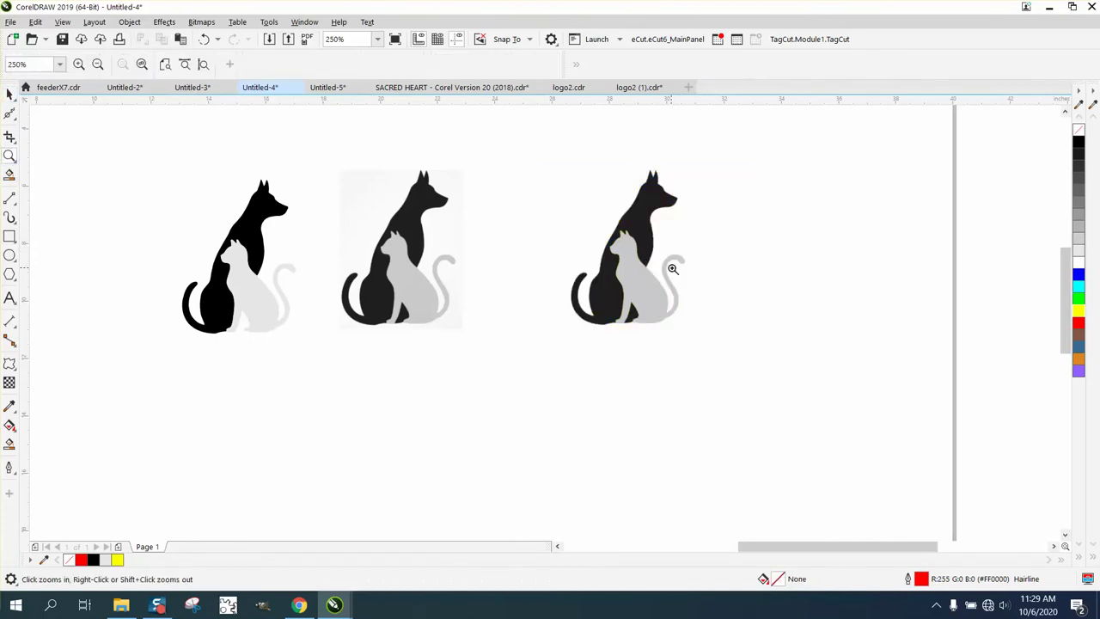
pyautogui.moveTo(615, 228); pyautogui.dragTo(645, 250)
pyautogui.rightClick(598, 256)
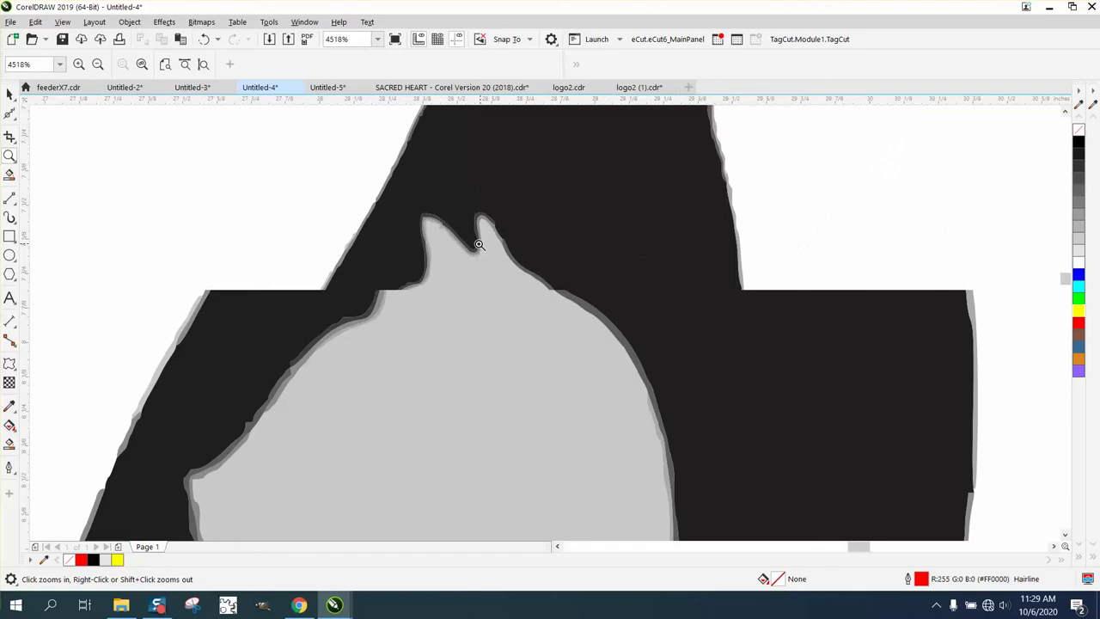
pyautogui.rightClick(514, 253)
pyautogui.rightClick(513, 253)
pyautogui.rightClick(513, 254)
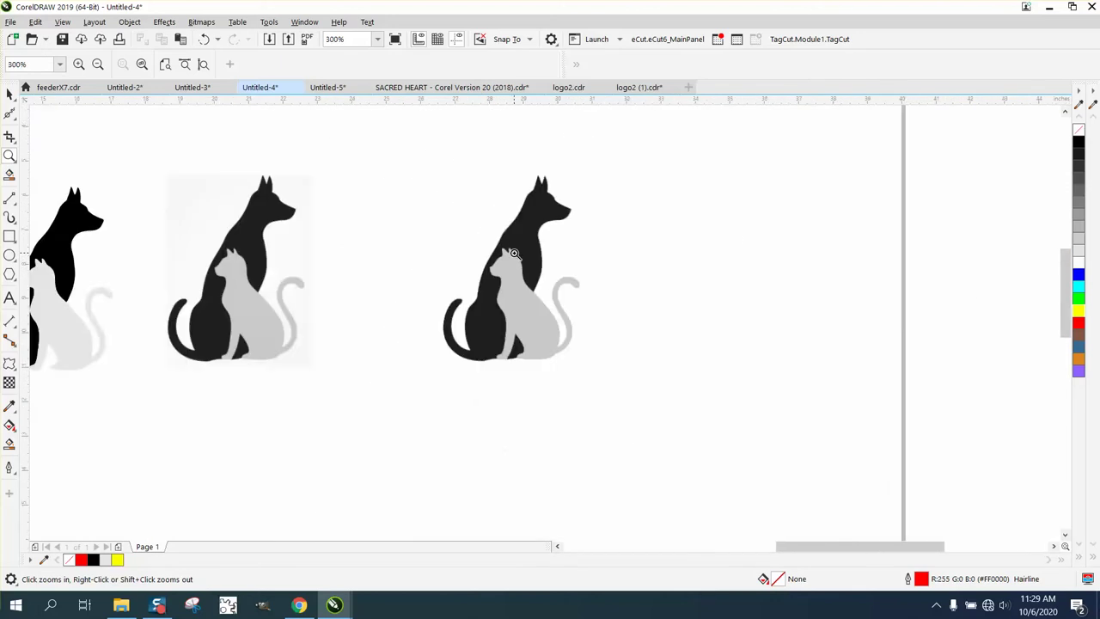
pyautogui.click(78, 138)
pyautogui.click(9, 93)
pyautogui.scroll(-1, 422, 280)
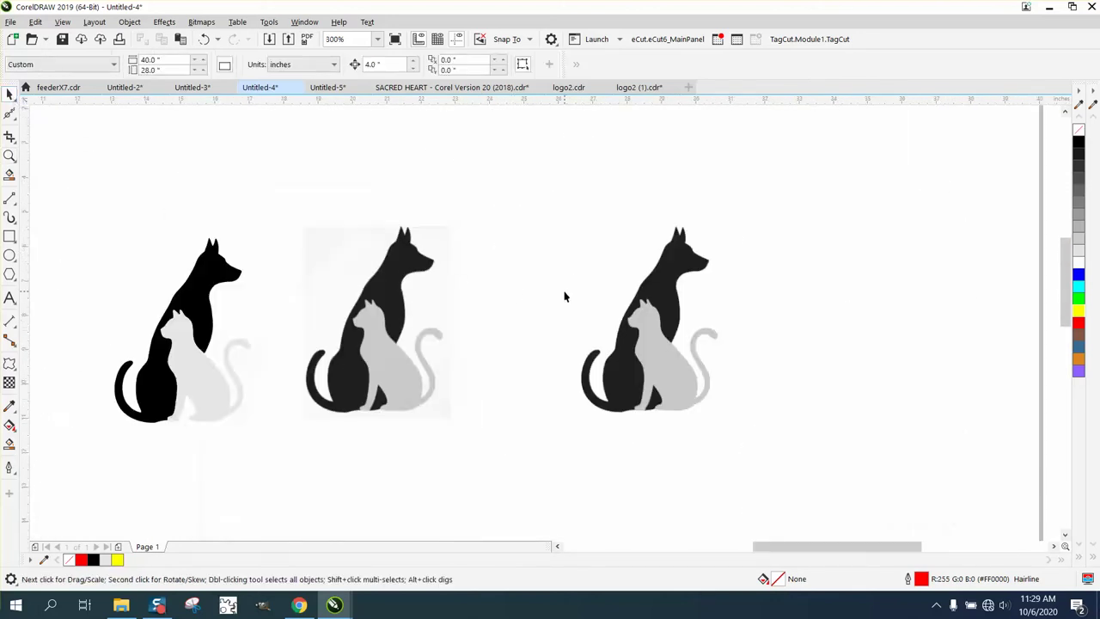
# Give the traced 76-object dog-and-cat group No Fill and a black hairline outline.
pyautogui.click(660, 301)
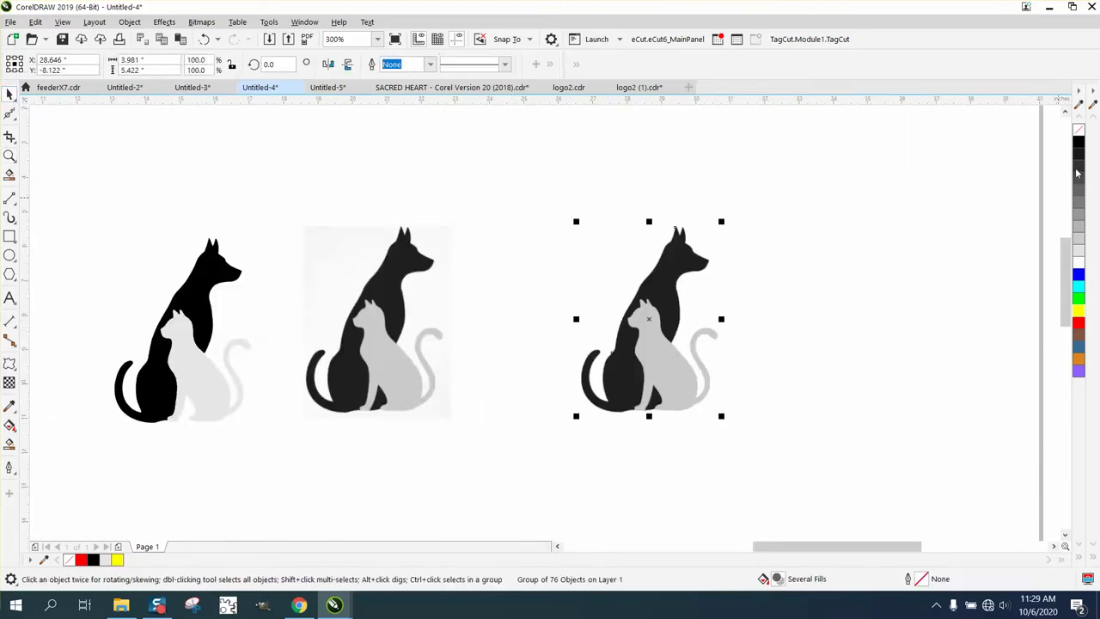
pyautogui.click(1081, 136)
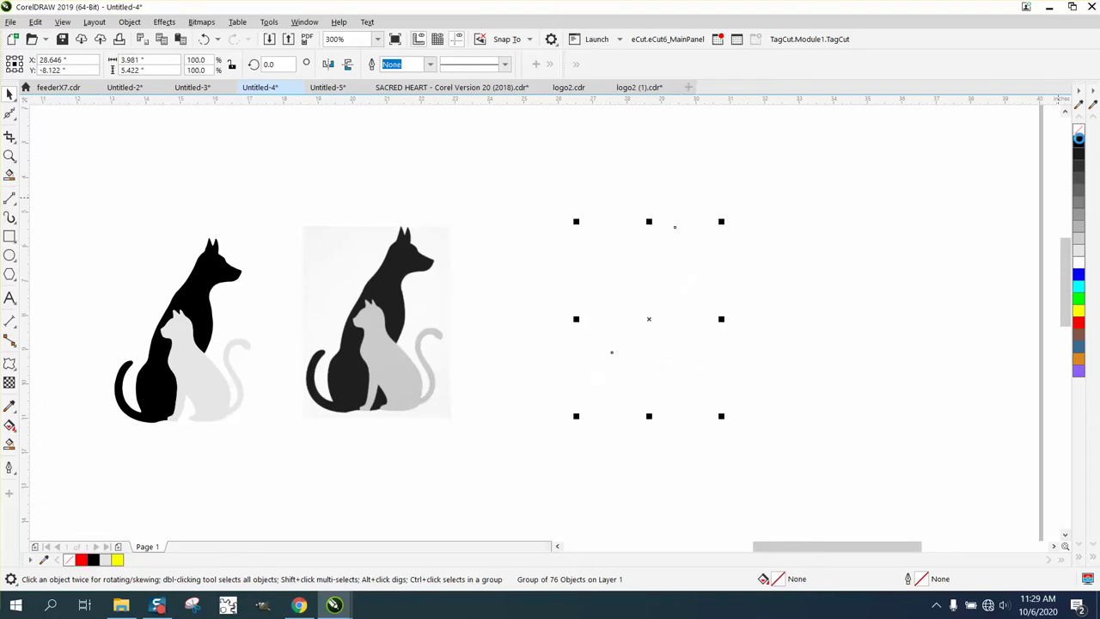
pyautogui.rightClick(1080, 137)
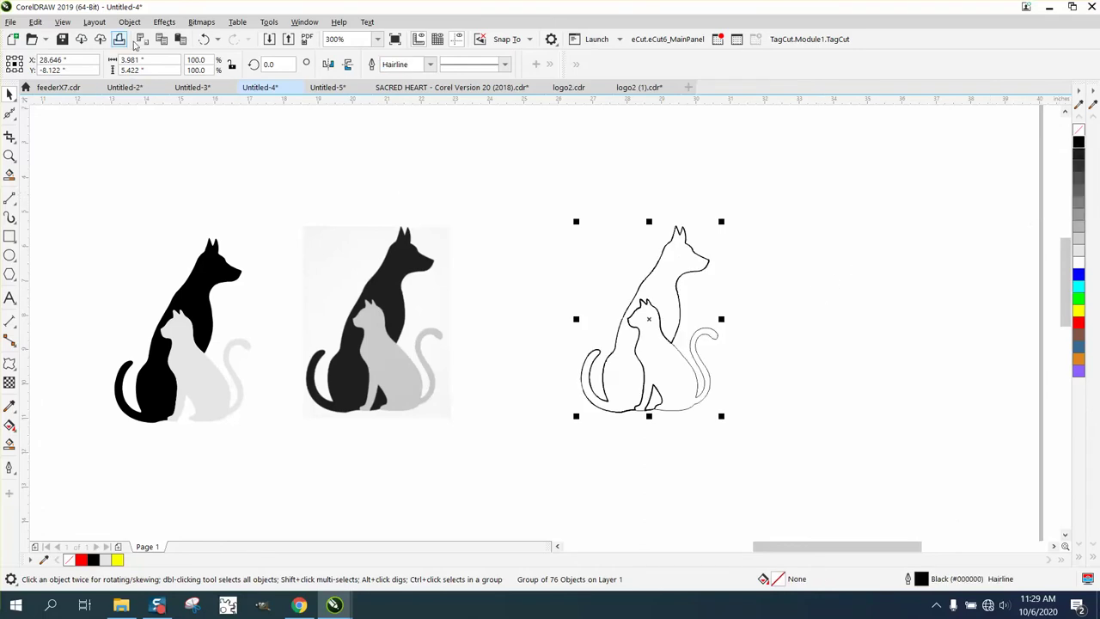
pyautogui.click(129, 22)
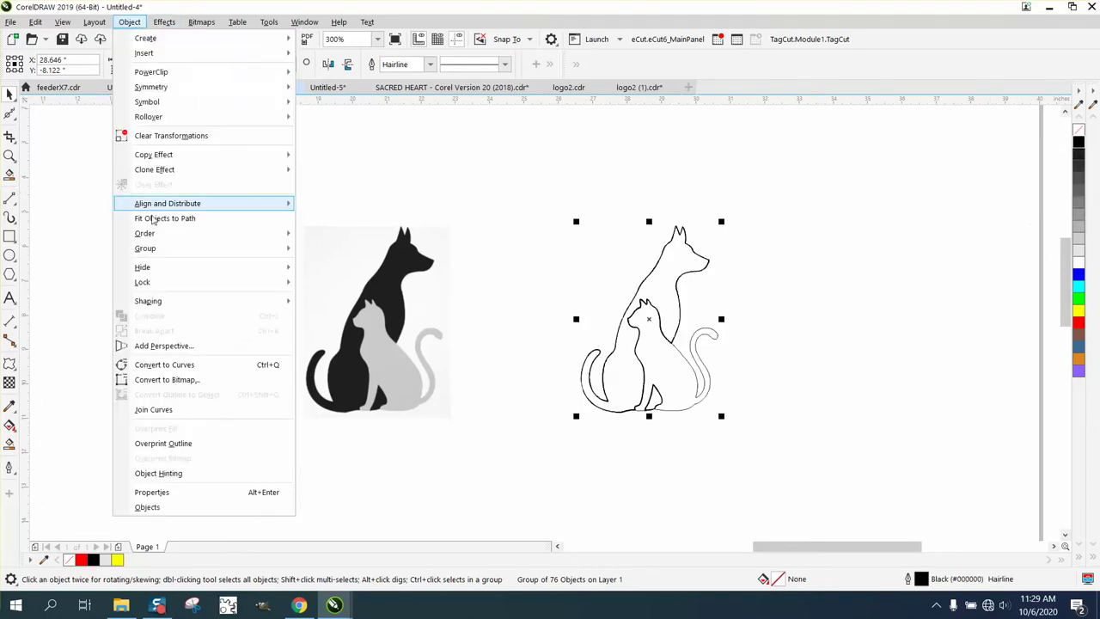
# Ungroup the outline drawing, Smart Fill its dog-and-cat area black, and nudge the fill right.
pyautogui.moveTo(287, 250)
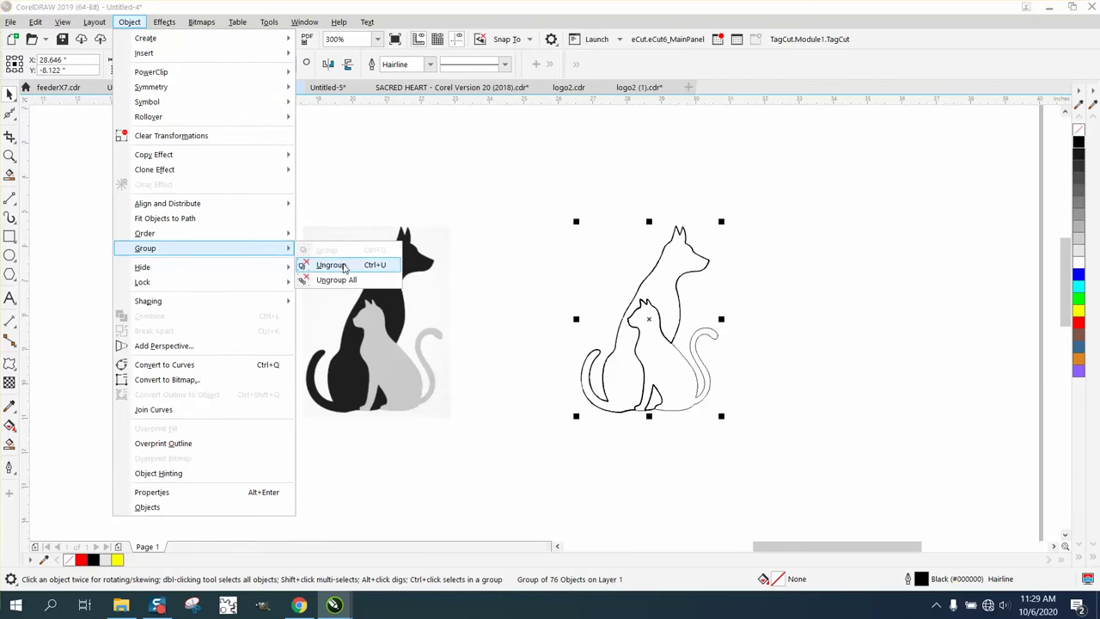
pyautogui.click(344, 268)
pyautogui.click(451, 193)
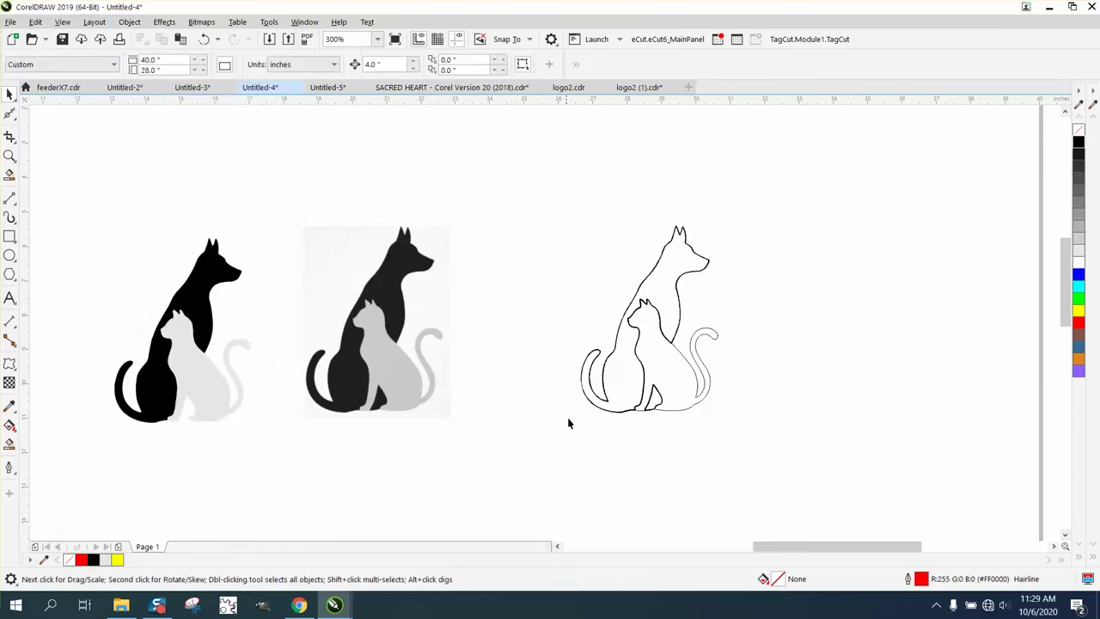
pyautogui.click(10, 446)
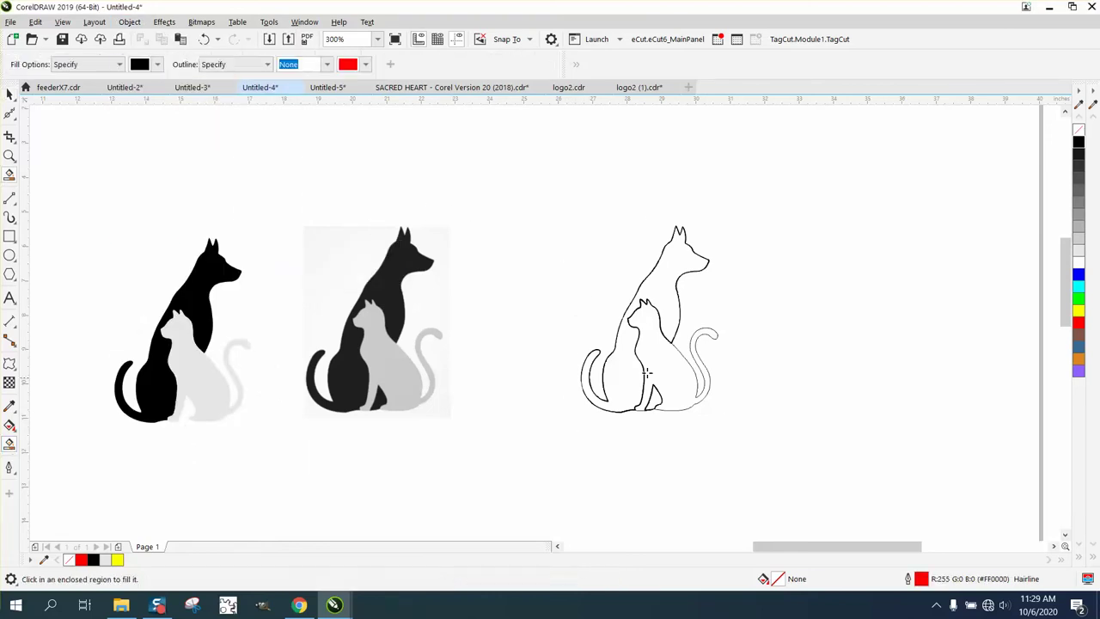
pyautogui.click(9, 96)
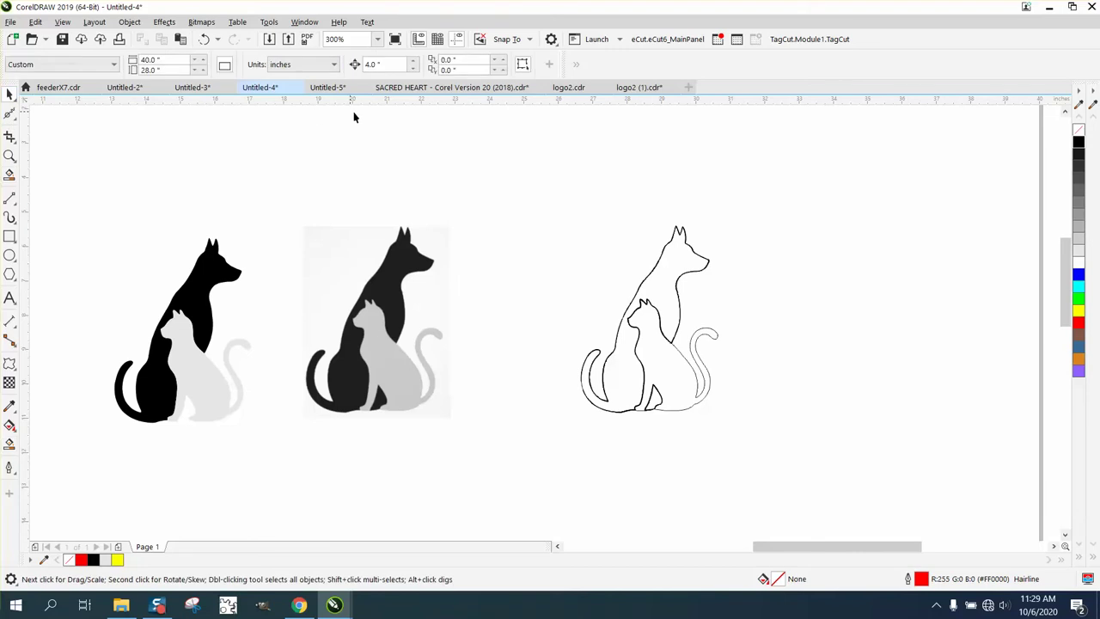
pyautogui.moveTo(791, 447); pyautogui.dragTo(791, 447)
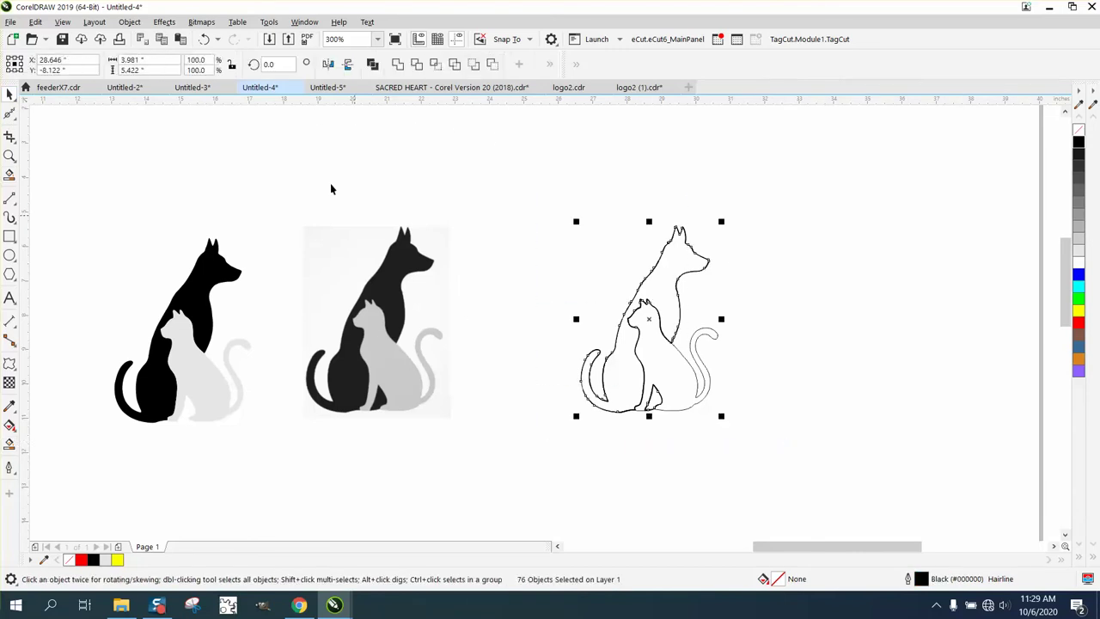
pyautogui.click(248, 142)
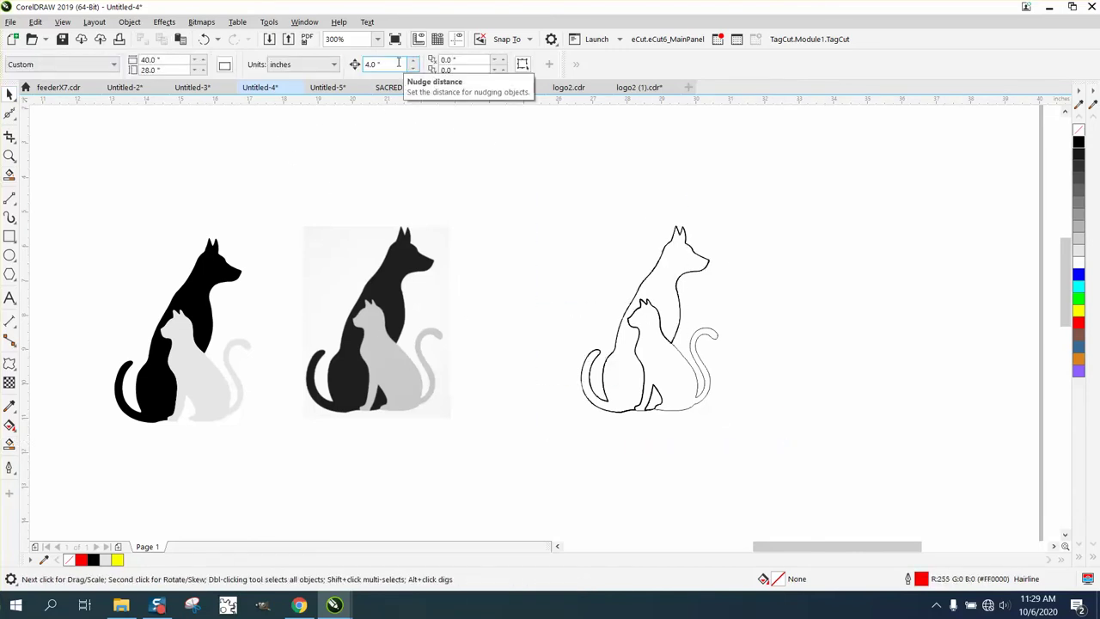
pyautogui.click(9, 446)
pyautogui.click(666, 302)
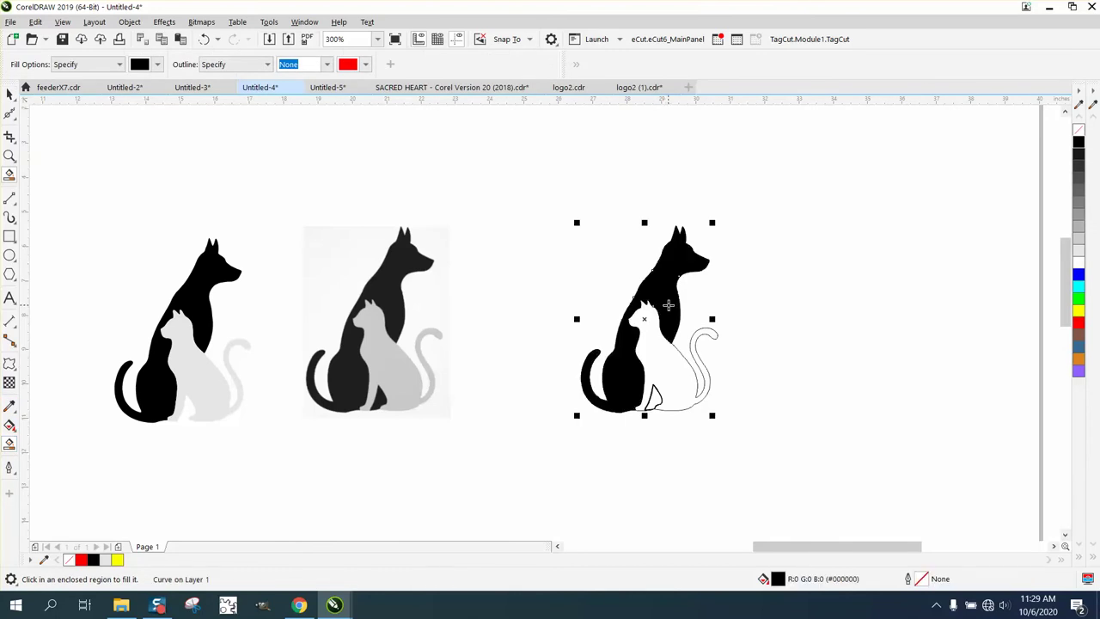
pyautogui.press('Right')
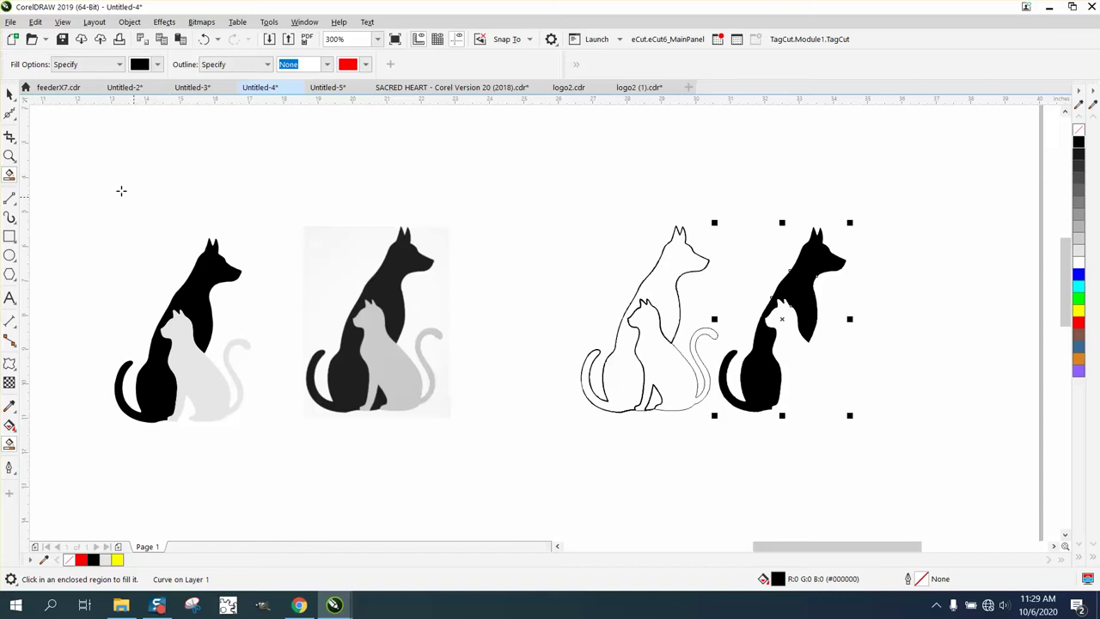
# Zoom onto the black dog's head and smooth its head, ear, jaw and back-of-neck edges.
pyautogui.click(10, 155)
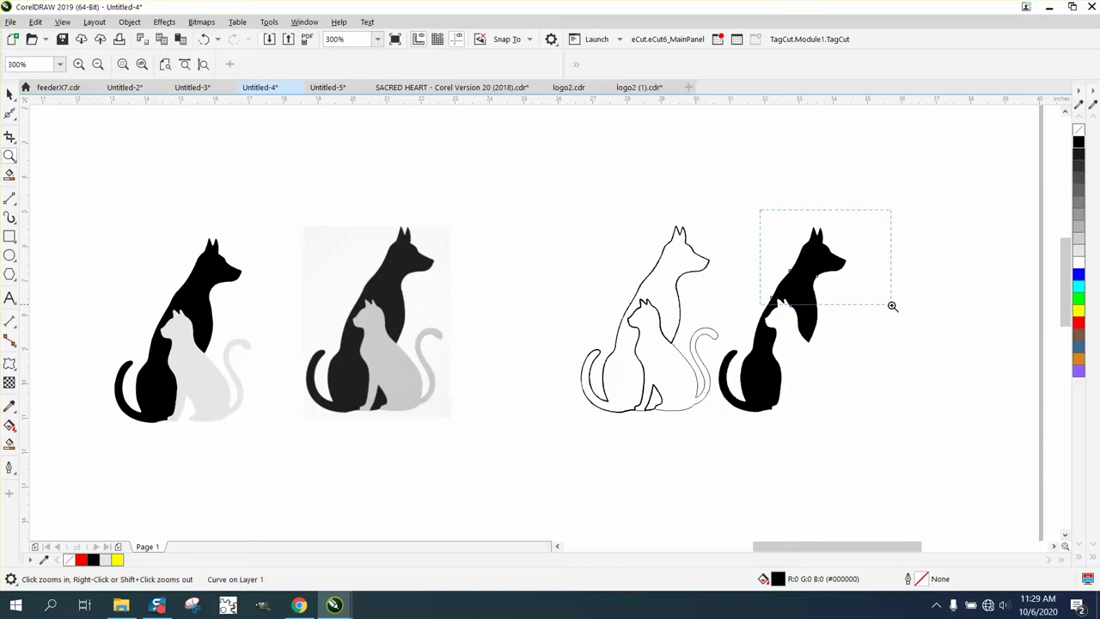
pyautogui.moveTo(892, 305); pyautogui.dragTo(892, 305)
pyautogui.moveTo(393, 160); pyautogui.dragTo(781, 462)
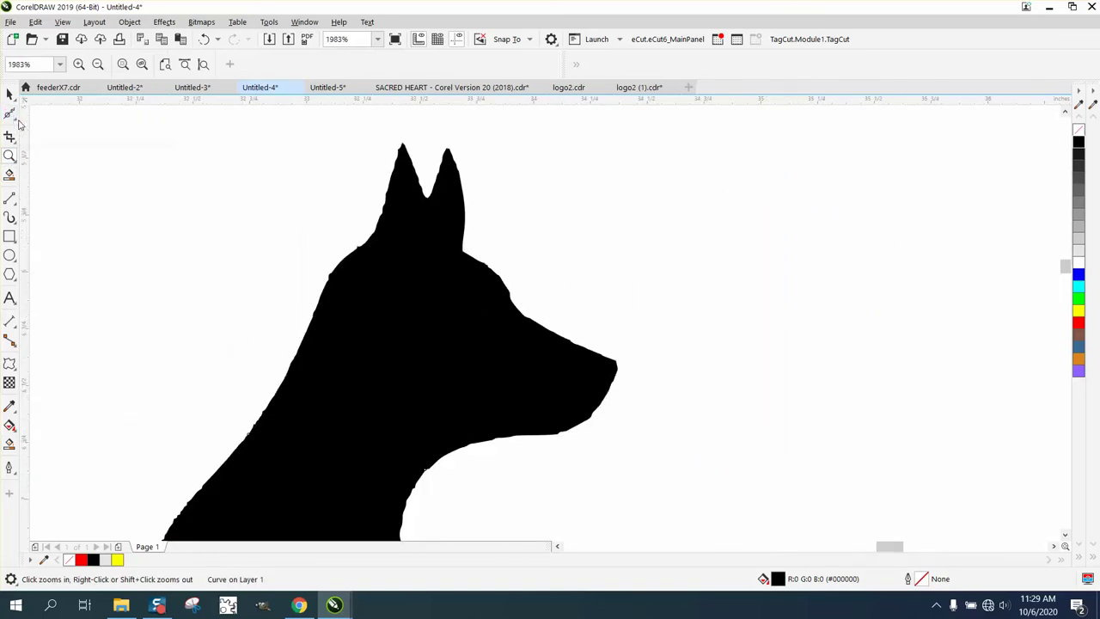
pyautogui.click(12, 115)
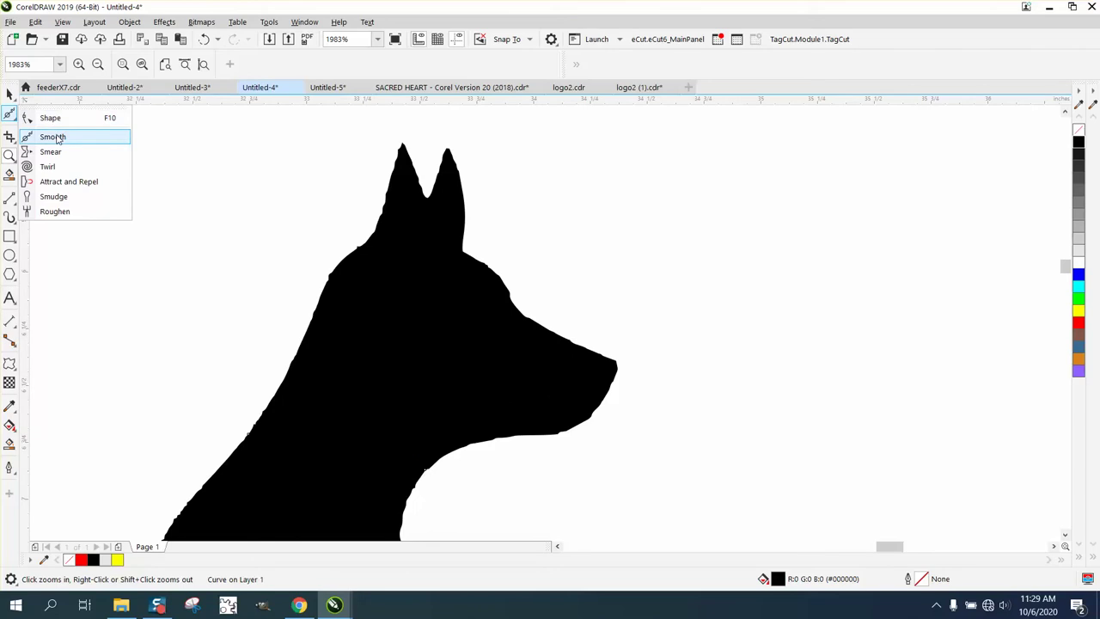
pyautogui.click(55, 137)
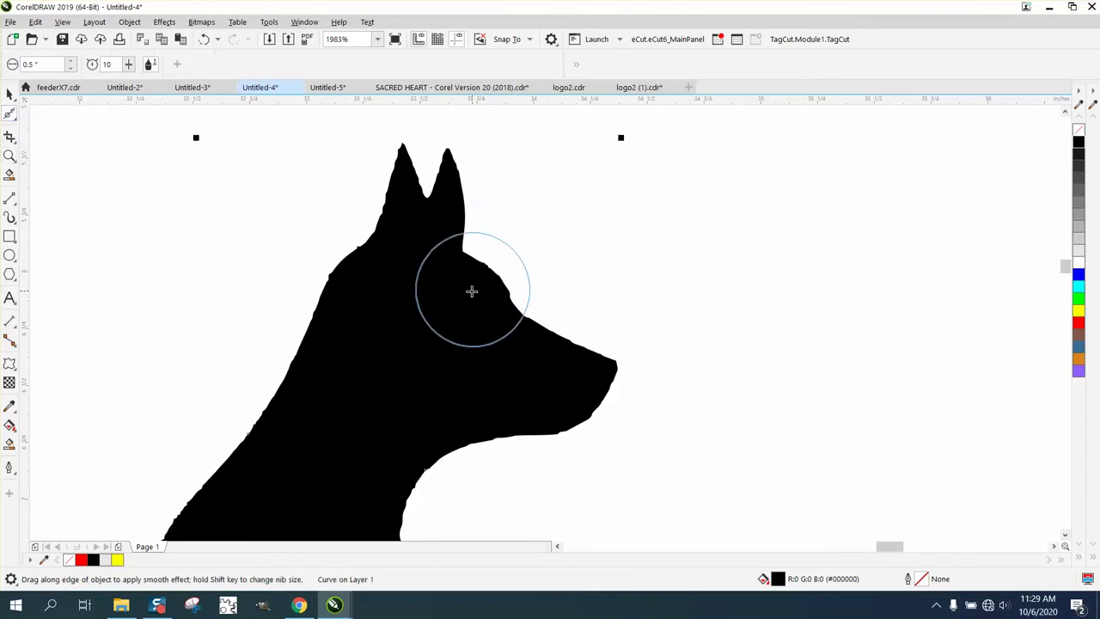
pyautogui.moveTo(490, 292)
pyautogui.mouseDown()
pyautogui.moveTo(602, 356)
pyautogui.moveTo(550, 339)
pyautogui.mouseUp()
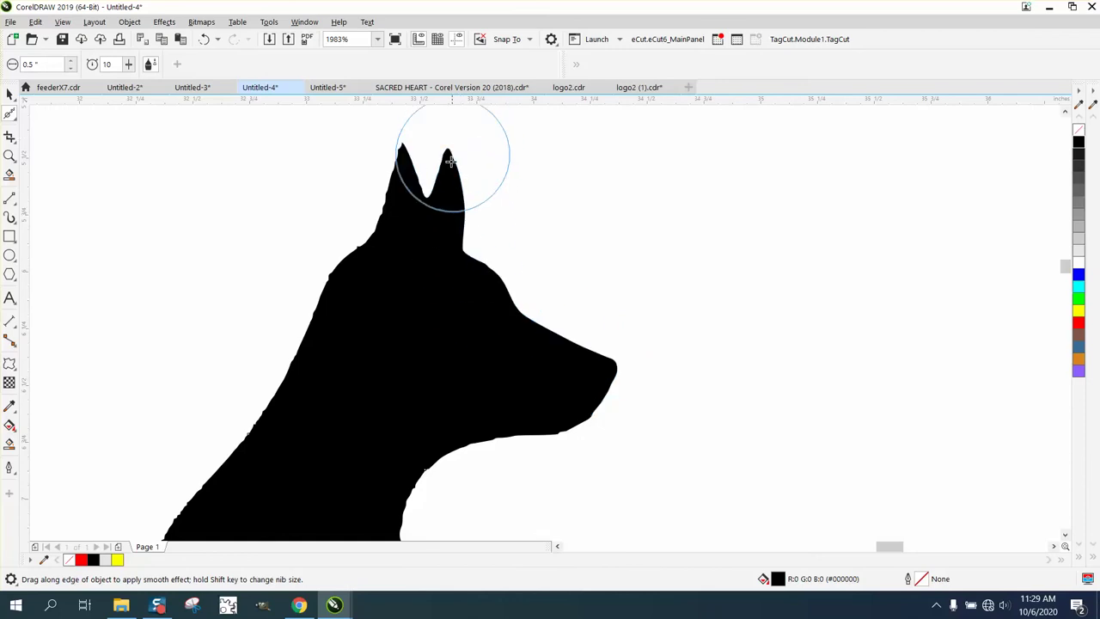
pyautogui.moveTo(442, 172)
pyautogui.mouseDown()
pyautogui.moveTo(420, 187)
pyautogui.moveTo(401, 151)
pyautogui.moveTo(368, 231)
pyautogui.moveTo(378, 226)
pyautogui.moveTo(322, 298)
pyautogui.moveTo(307, 338)
pyautogui.moveTo(313, 312)
pyautogui.moveTo(361, 250)
pyautogui.moveTo(319, 292)
pyautogui.moveTo(364, 303)
pyautogui.mouseUp()
pyautogui.scroll(-2, 364, 302)
pyautogui.moveTo(383, 341)
pyautogui.mouseDown()
pyautogui.moveTo(390, 410)
pyautogui.moveTo(474, 361)
pyautogui.moveTo(376, 383)
pyautogui.moveTo(400, 452)
pyautogui.moveTo(377, 423)
pyautogui.mouseUp()
pyautogui.moveTo(327, 339)
pyautogui.mouseDown()
pyautogui.moveTo(250, 438)
pyautogui.moveTo(244, 464)
pyautogui.moveTo(275, 381)
pyautogui.mouseUp()
pyautogui.scroll(-4, 275, 381)
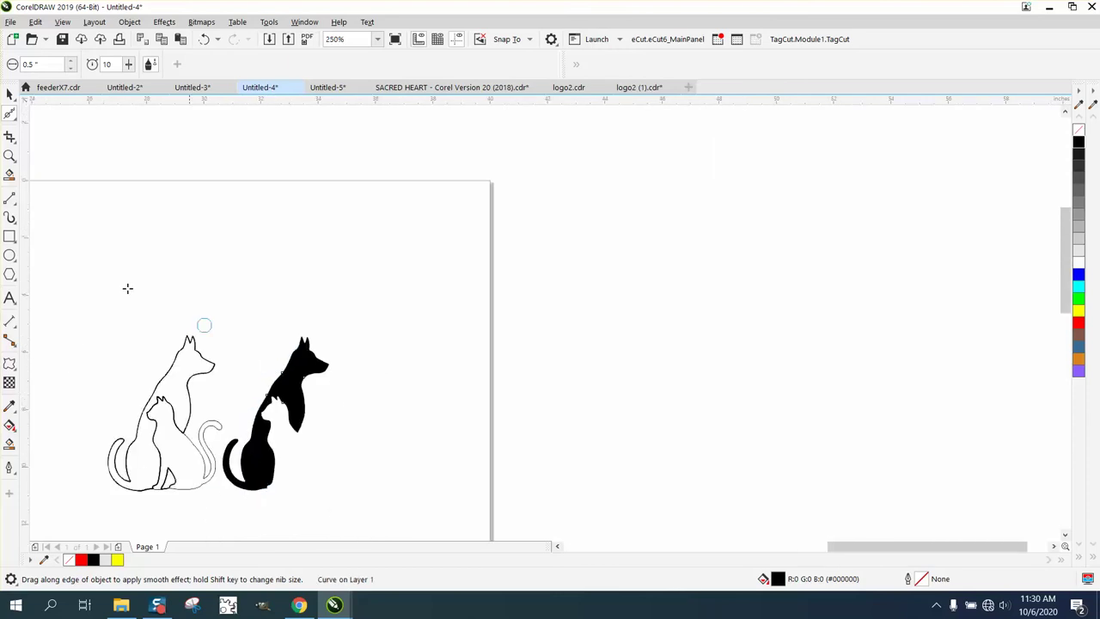
# Zoom onto the black cat and smooth its left edge from neck to body.
pyautogui.click(9, 155)
pyautogui.moveTo(365, 502); pyautogui.dragTo(365, 502)
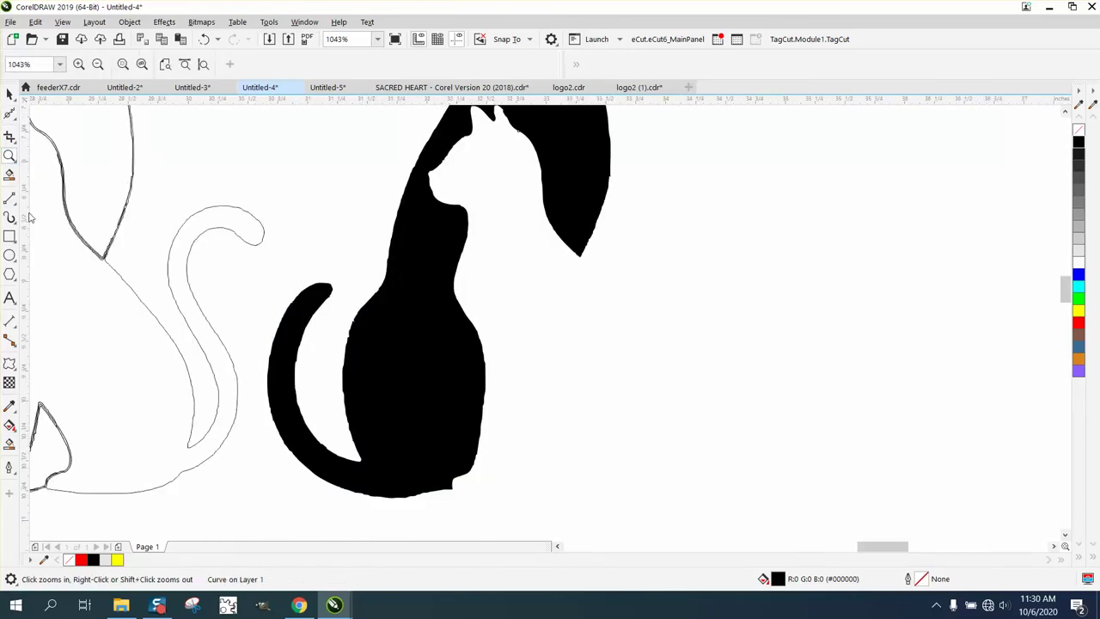
pyautogui.click(16, 121)
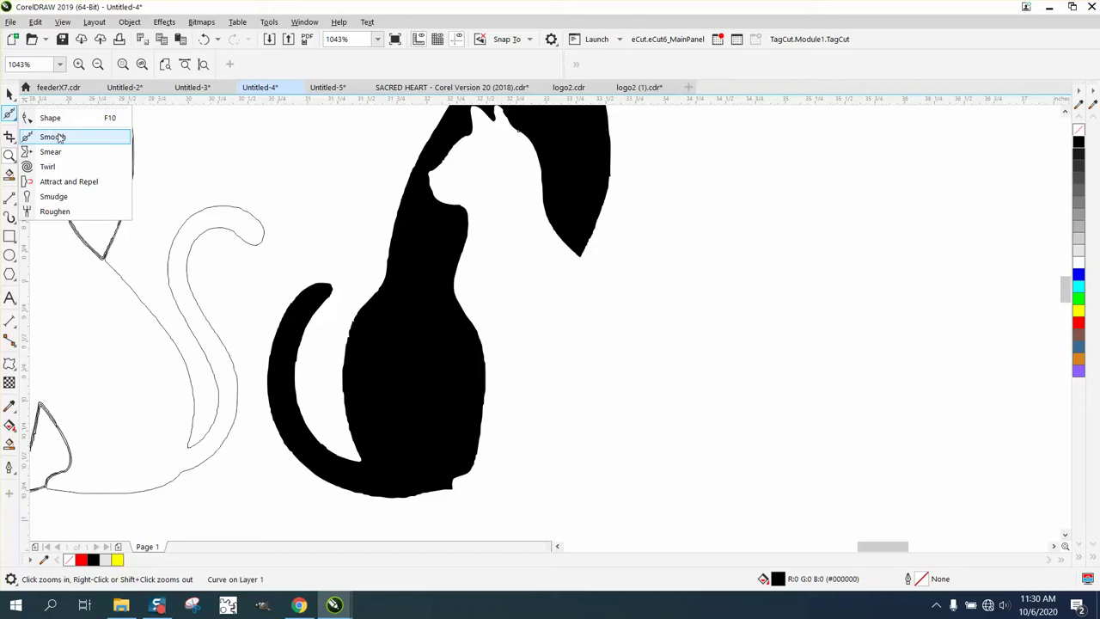
pyautogui.click(43, 136)
pyautogui.click(393, 216)
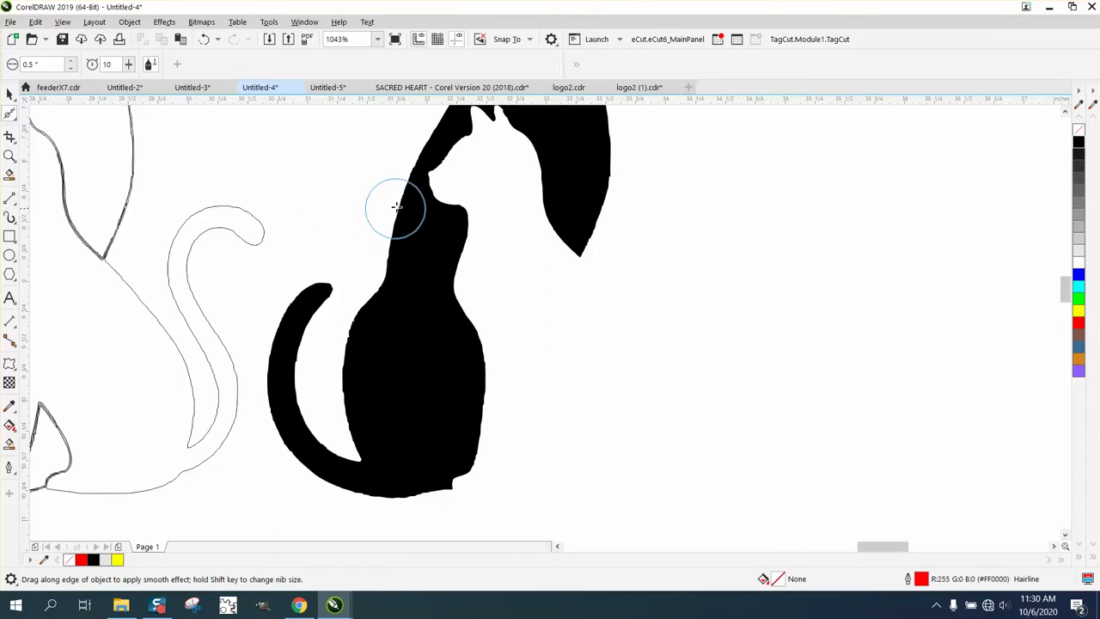
pyautogui.moveTo(411, 159)
pyautogui.mouseDown()
pyautogui.moveTo(353, 368)
pyautogui.moveTo(348, 328)
pyautogui.moveTo(374, 296)
pyautogui.moveTo(344, 339)
pyautogui.moveTo(351, 407)
pyautogui.moveTo(368, 434)
pyautogui.mouseUp()
pyautogui.click(352, 367)
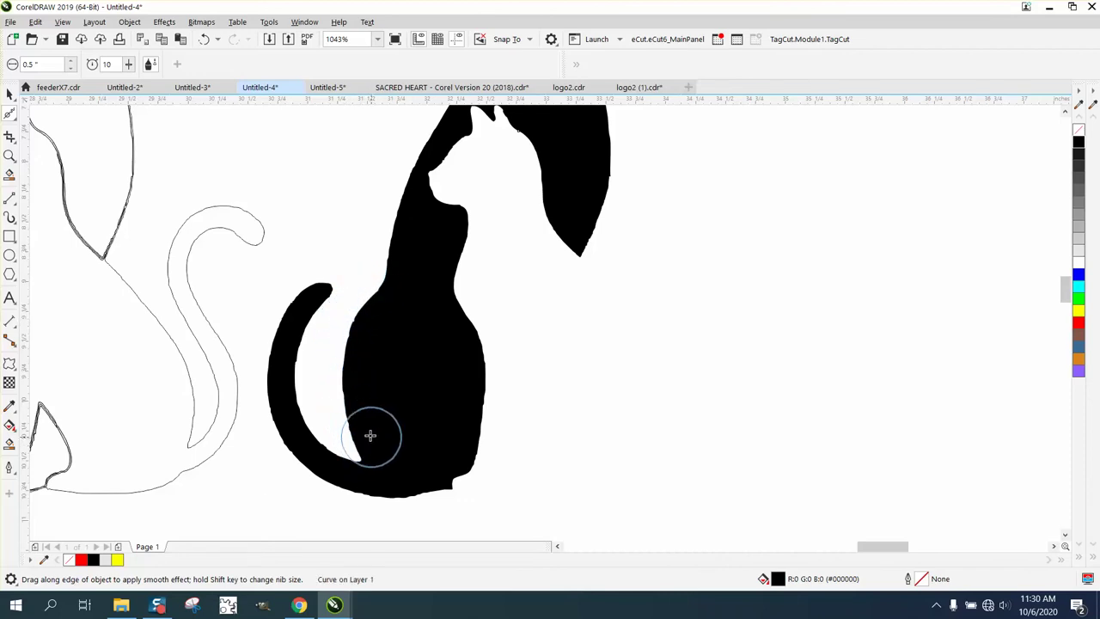
# Zoom in on the cat's tail and body, then smooth the body, tail and ear edges.
pyautogui.click(8, 157)
pyautogui.moveTo(246, 258); pyautogui.dragTo(462, 422)
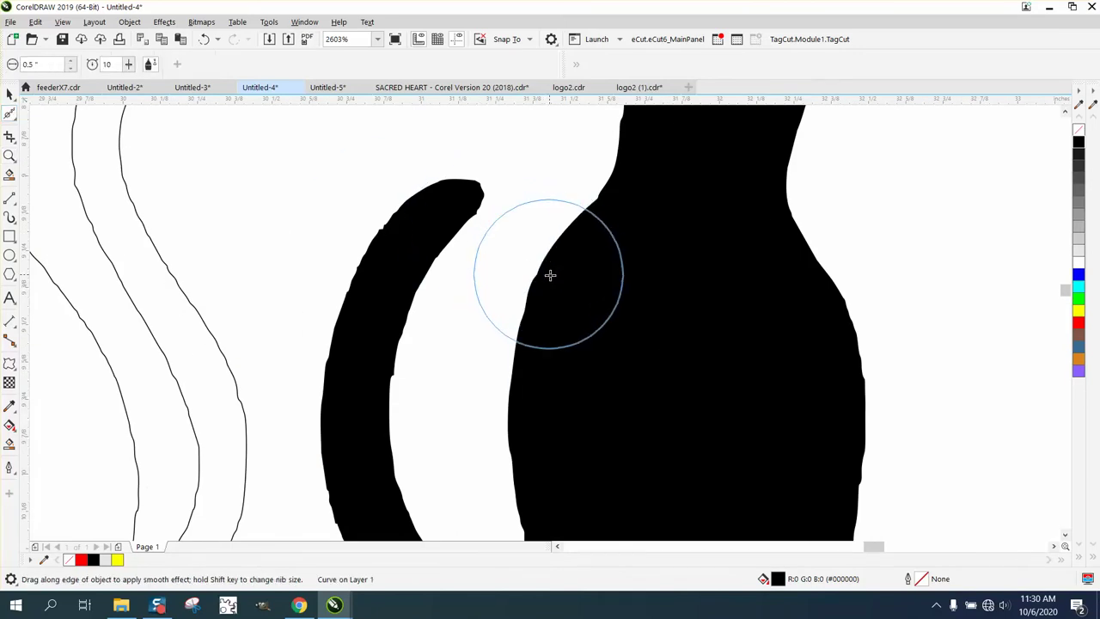
pyautogui.moveTo(550, 275)
pyautogui.mouseDown()
pyautogui.moveTo(621, 177)
pyautogui.moveTo(614, 190)
pyautogui.mouseUp()
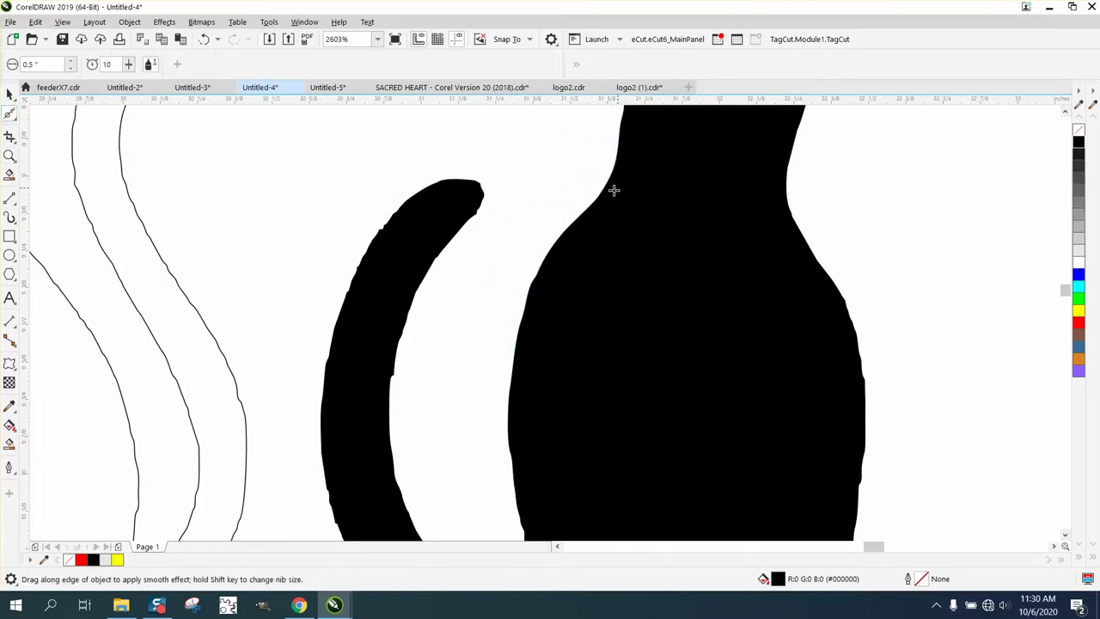
pyautogui.moveTo(454, 192)
pyautogui.mouseDown()
pyautogui.moveTo(412, 248)
pyautogui.moveTo(380, 319)
pyautogui.moveTo(378, 427)
pyautogui.moveTo(401, 267)
pyautogui.moveTo(391, 223)
pyautogui.moveTo(367, 280)
pyautogui.moveTo(352, 501)
pyautogui.mouseUp()
pyautogui.scroll(-2, 352, 501)
pyautogui.moveTo(341, 430)
pyautogui.mouseDown()
pyautogui.moveTo(421, 521)
pyautogui.moveTo(361, 500)
pyautogui.moveTo(347, 473)
pyautogui.moveTo(351, 495)
pyautogui.moveTo(430, 536)
pyautogui.moveTo(459, 531)
pyautogui.moveTo(423, 486)
pyautogui.moveTo(421, 412)
pyautogui.moveTo(445, 516)
pyautogui.moveTo(400, 506)
pyautogui.moveTo(346, 452)
pyautogui.moveTo(341, 422)
pyautogui.moveTo(351, 481)
pyautogui.moveTo(580, 499)
pyautogui.moveTo(571, 502)
pyautogui.moveTo(582, 478)
pyautogui.moveTo(574, 361)
pyautogui.moveTo(580, 369)
pyautogui.moveTo(586, 405)
pyautogui.moveTo(546, 302)
pyautogui.moveTo(548, 231)
pyautogui.moveTo(519, 203)
pyautogui.moveTo(565, 131)
pyautogui.moveTo(608, 126)
pyautogui.mouseUp()
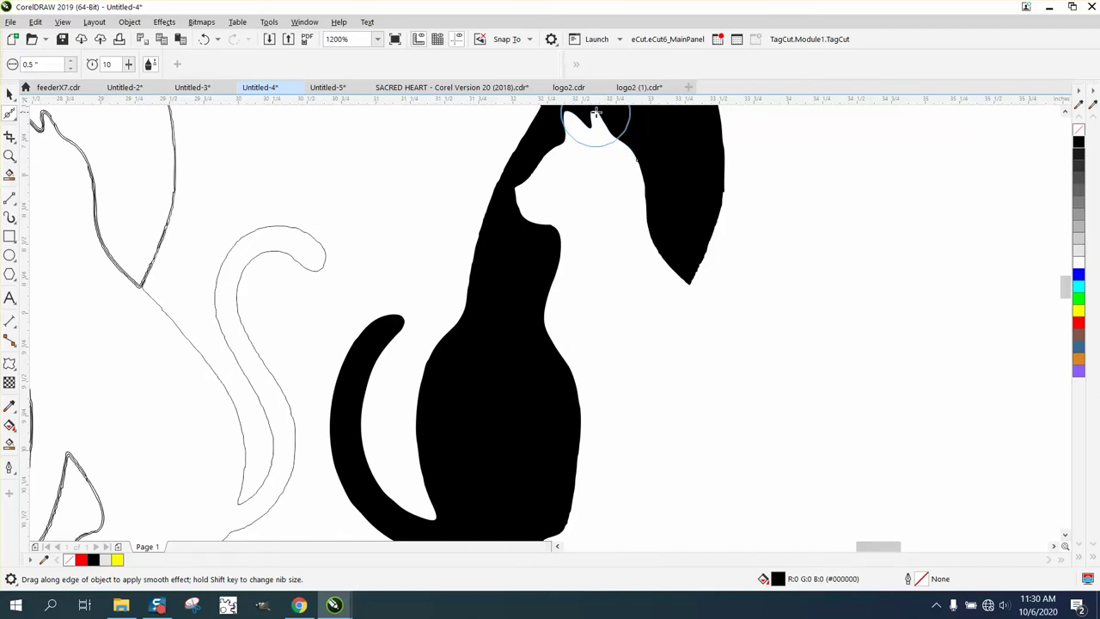
pyautogui.moveTo(596, 114)
pyautogui.mouseDown()
pyautogui.moveTo(627, 153)
pyautogui.moveTo(651, 252)
pyautogui.moveTo(686, 273)
pyautogui.mouseUp()
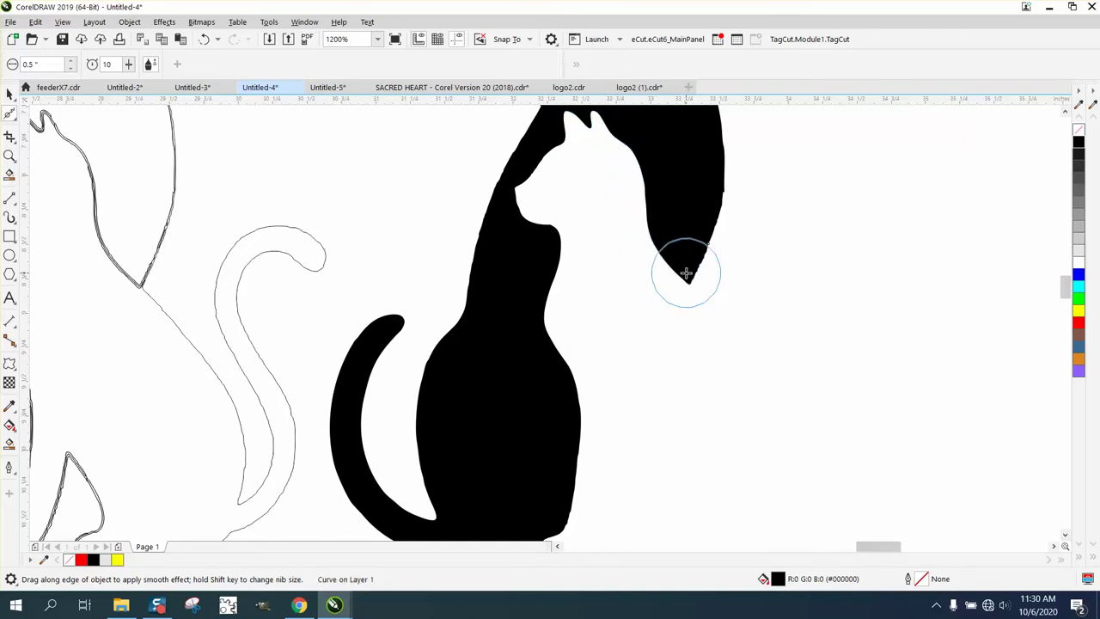
pyautogui.scroll(-2, 556, 509)
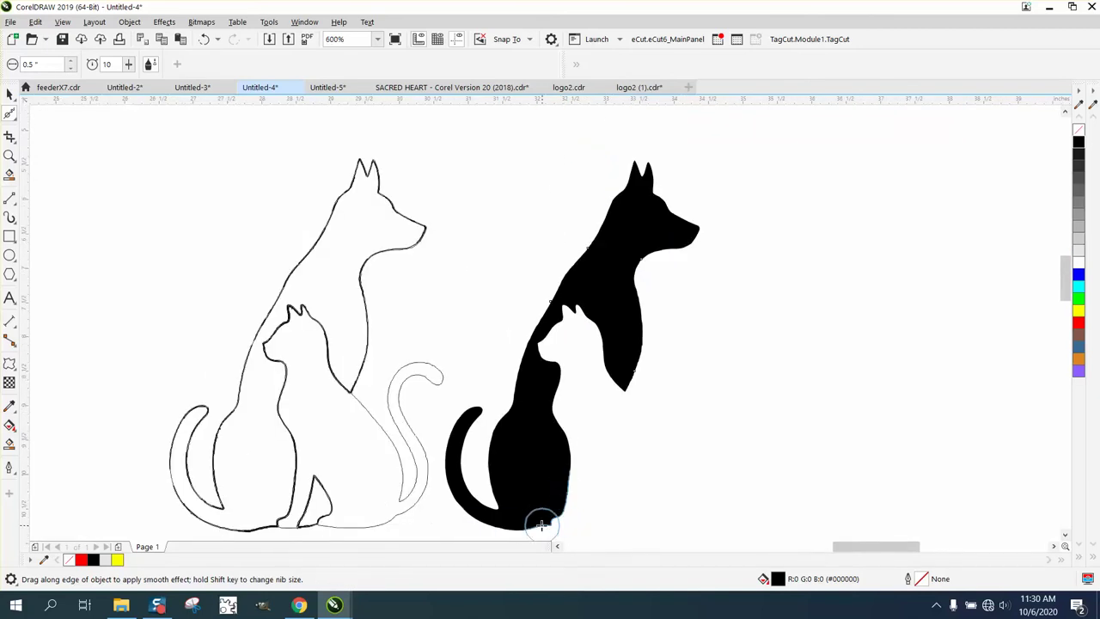
# Smooth the cat's bottom edge and, after zooming to the dog, its chest edge.
pyautogui.moveTo(541, 524); pyautogui.dragTo(478, 515)
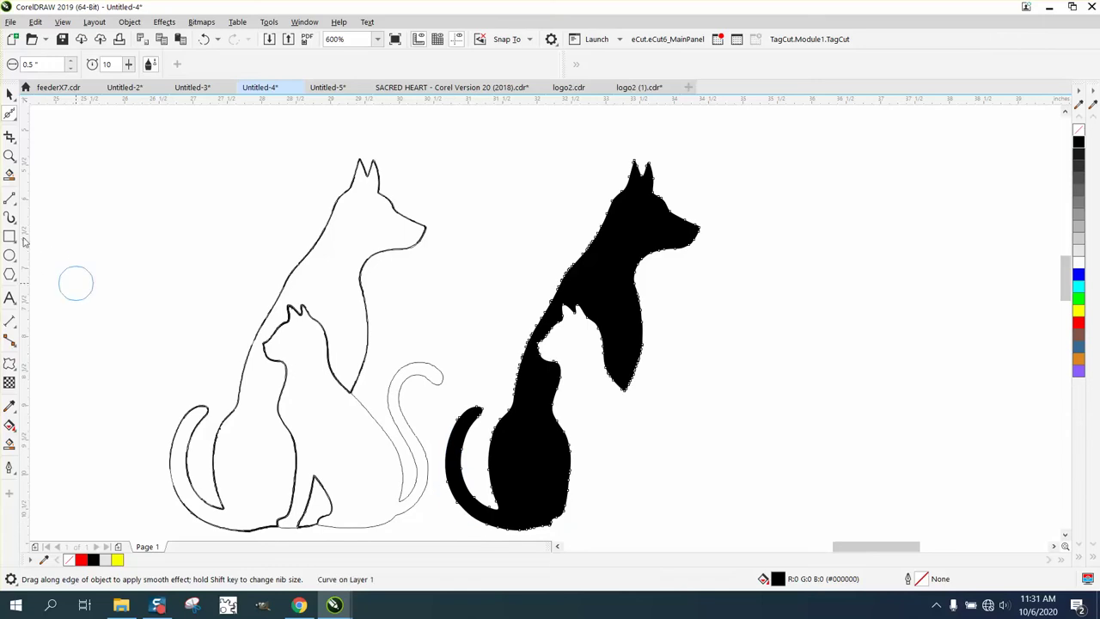
pyautogui.click(9, 155)
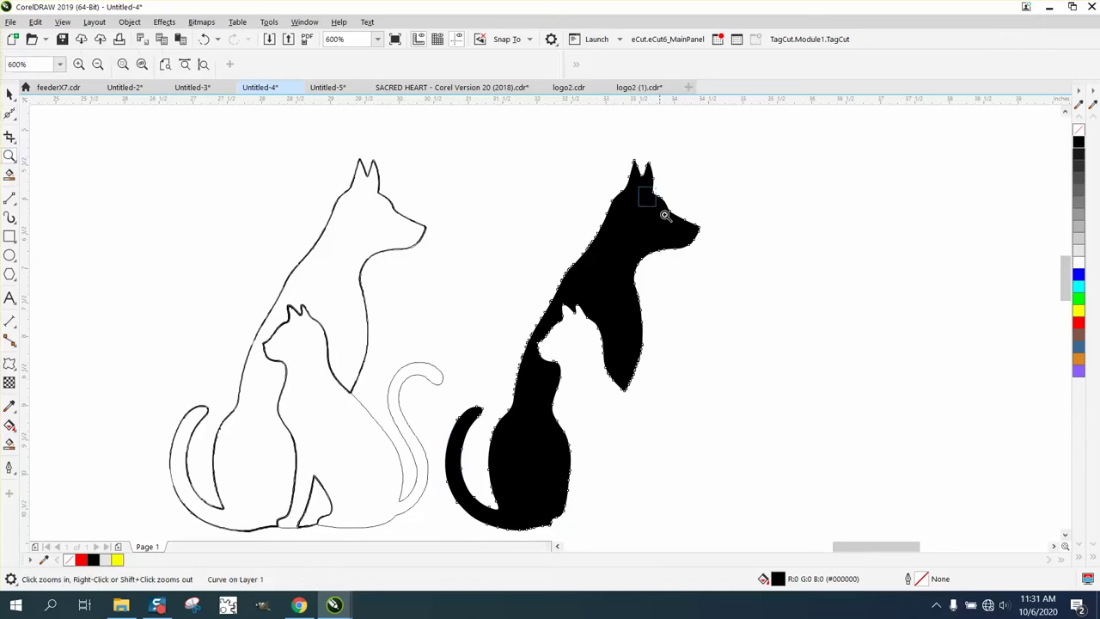
pyautogui.moveTo(750, 367); pyautogui.dragTo(751, 368)
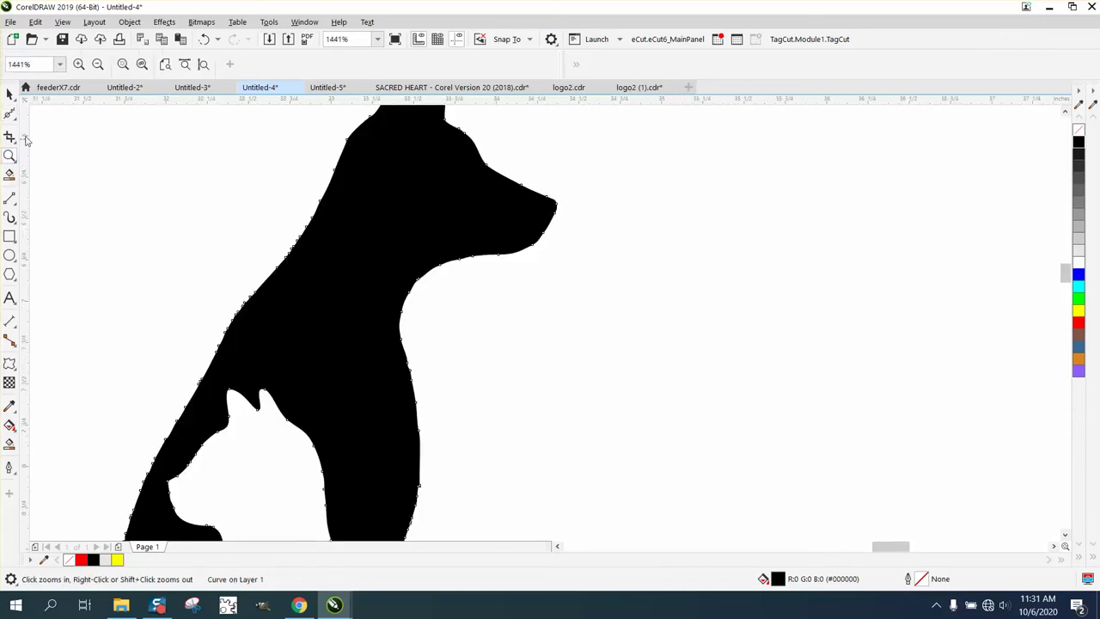
pyautogui.click(9, 113)
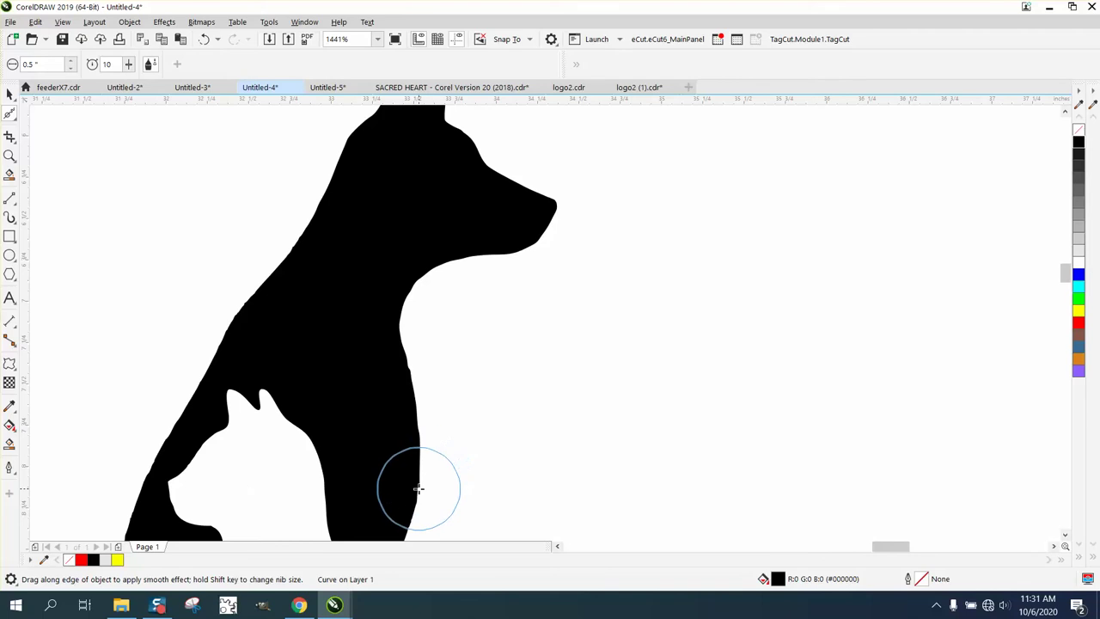
pyautogui.moveTo(419, 488)
pyautogui.mouseDown()
pyautogui.moveTo(421, 459)
pyautogui.moveTo(414, 499)
pyautogui.moveTo(414, 459)
pyautogui.moveTo(422, 501)
pyautogui.mouseUp()
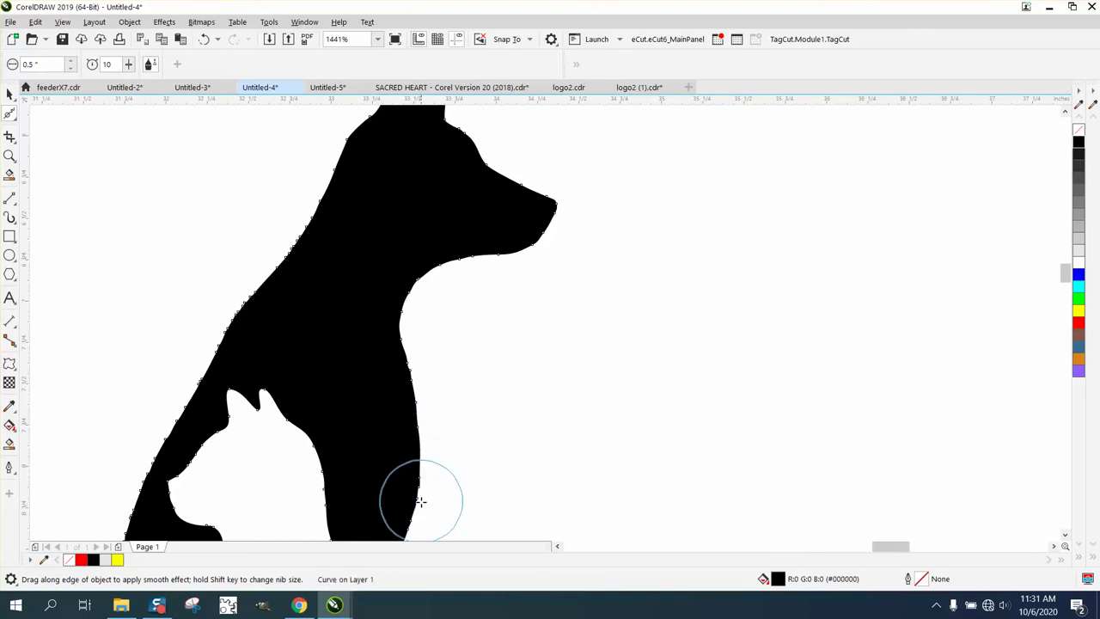
# Zoom in on the dog's chest tip and delete a stray node with the Shape tool.
pyautogui.click(10, 155)
pyautogui.moveTo(334, 401); pyautogui.dragTo(706, 612)
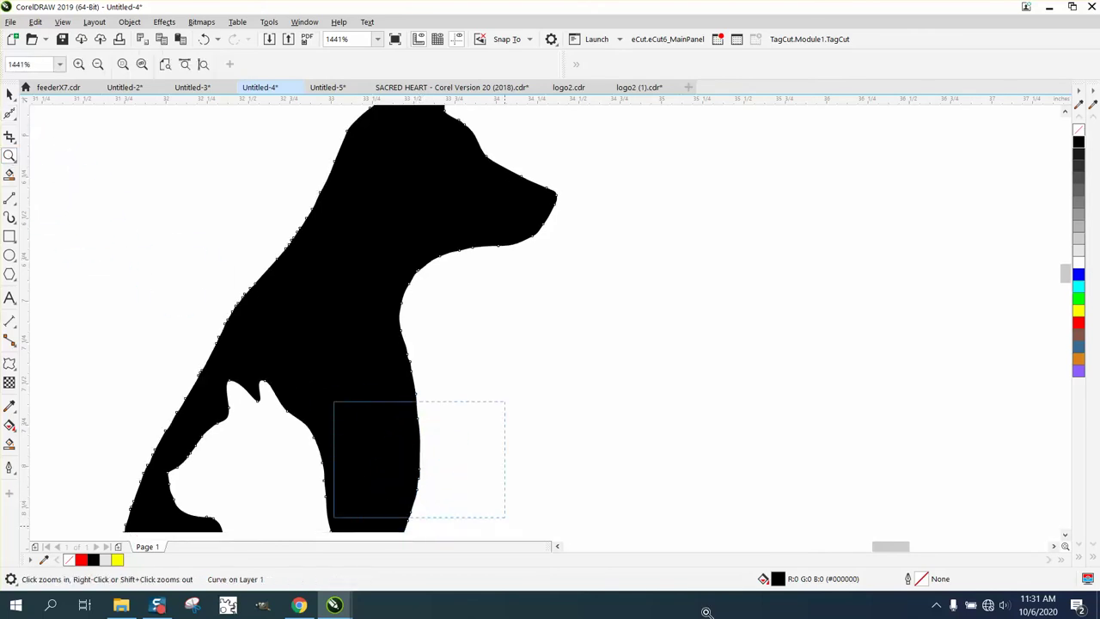
pyautogui.click(15, 122)
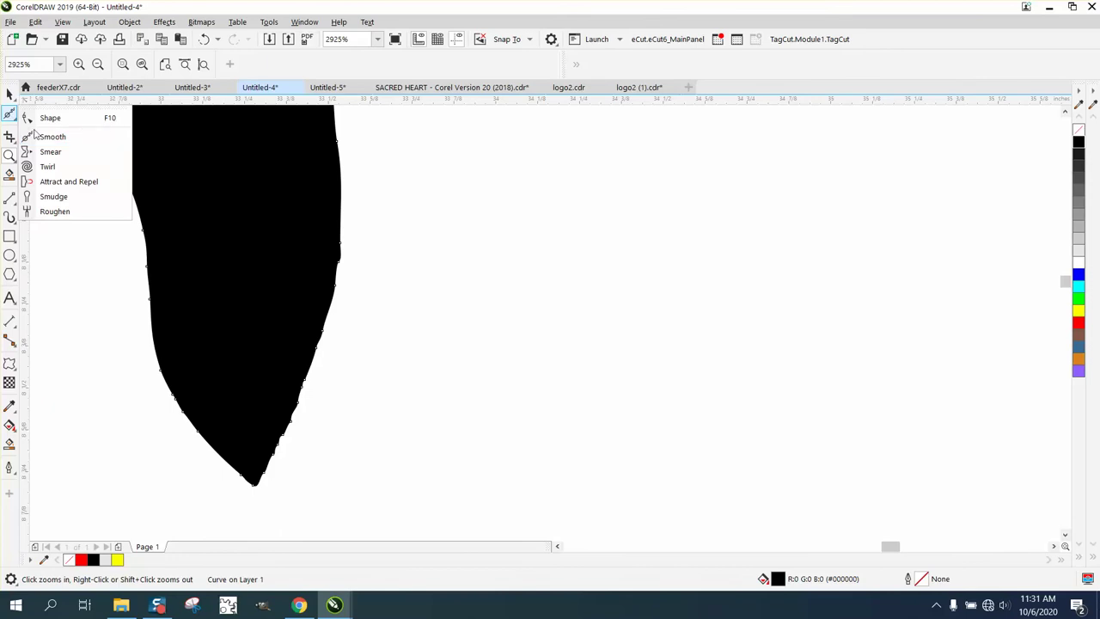
pyautogui.click(49, 115)
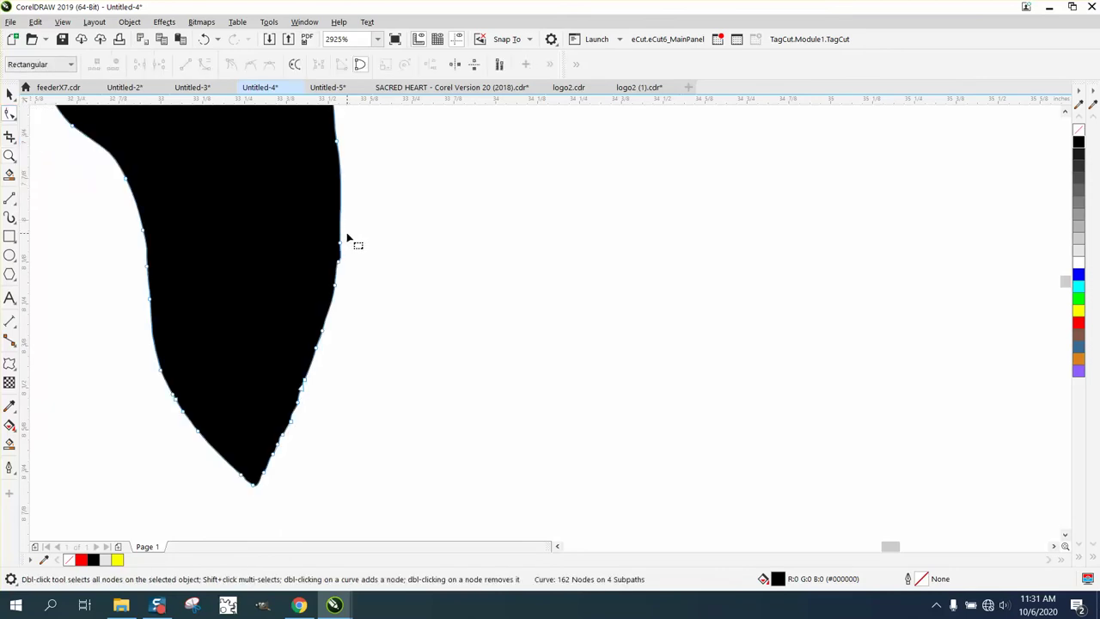
pyautogui.moveTo(323, 272); pyautogui.dragTo(282, 442)
pyautogui.press('Delete')
pyautogui.press('Delete')
pyautogui.press('Delete')
# Smooth both edges of the pointed chest tip, from the lower-left edge up toward the neck.
pyautogui.click(14, 119)
pyautogui.click(45, 134)
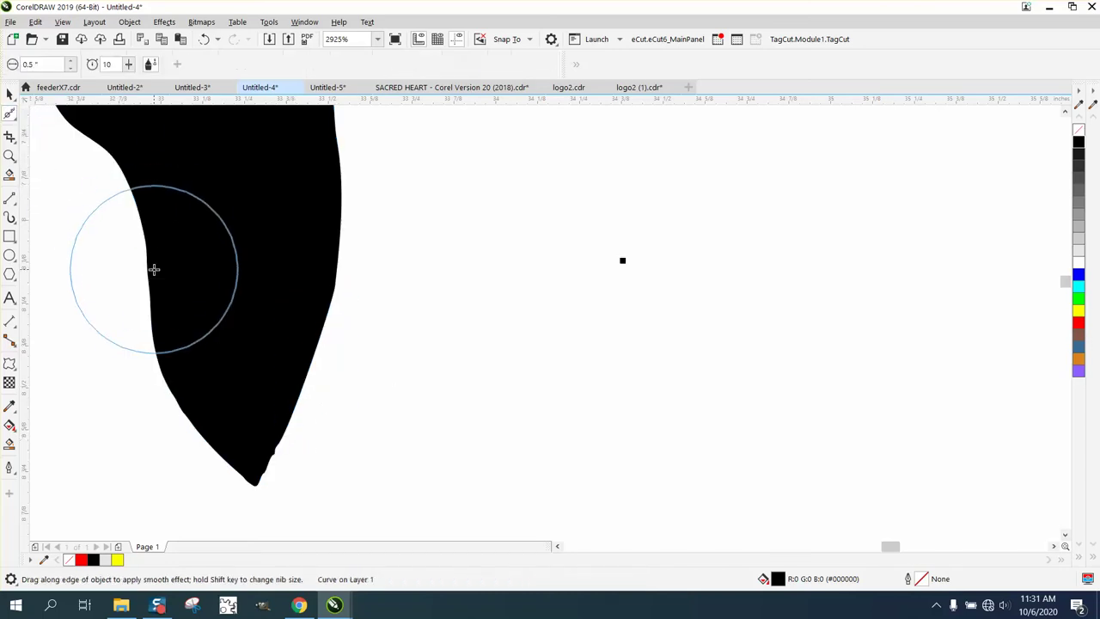
pyautogui.moveTo(153, 308)
pyautogui.mouseDown()
pyautogui.moveTo(269, 480)
pyautogui.moveTo(334, 275)
pyautogui.moveTo(332, 162)
pyautogui.mouseUp()
pyautogui.scroll(-2, 335, 172)
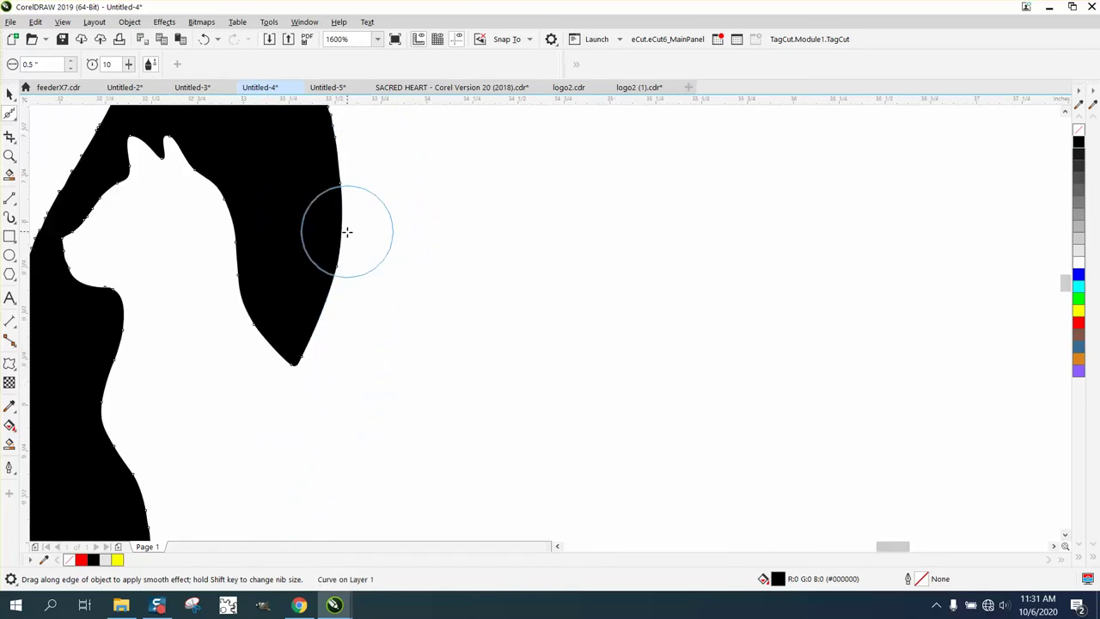
pyautogui.scroll(-1, 346, 228)
pyautogui.moveTo(343, 229)
pyautogui.mouseDown()
pyautogui.moveTo(339, 147)
pyautogui.moveTo(255, 140)
pyautogui.moveTo(170, 284)
pyautogui.moveTo(201, 312)
pyautogui.mouseUp()
pyautogui.scroll(-1, 321, 319)
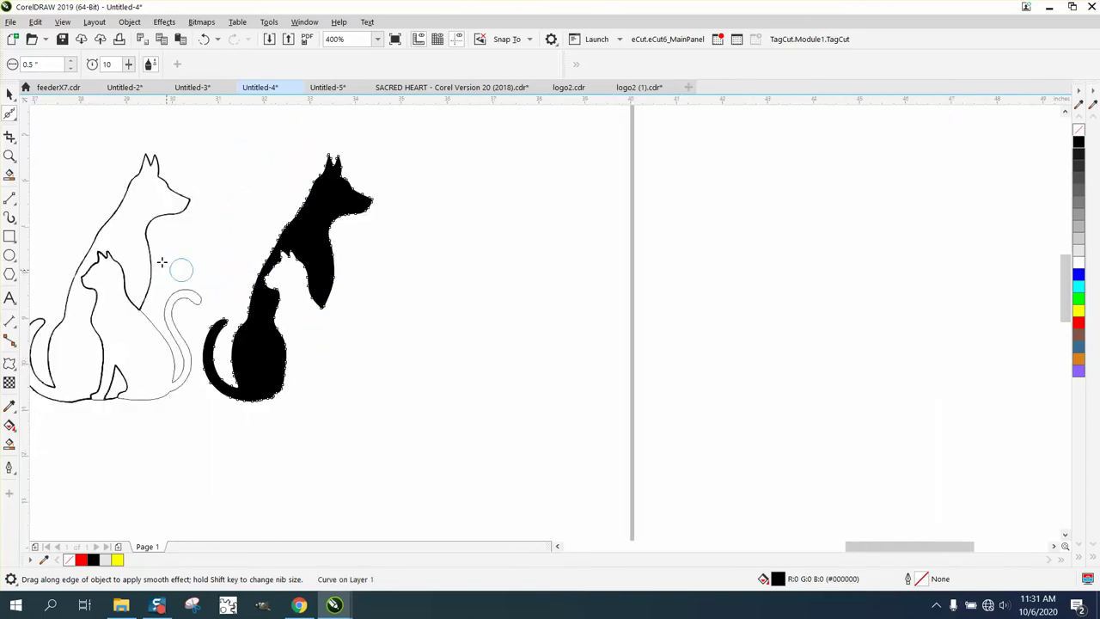
# Smart Fill the outlined cat, nudge the shape onto the cutout, then set No Fill and black outline.
pyautogui.press('space')
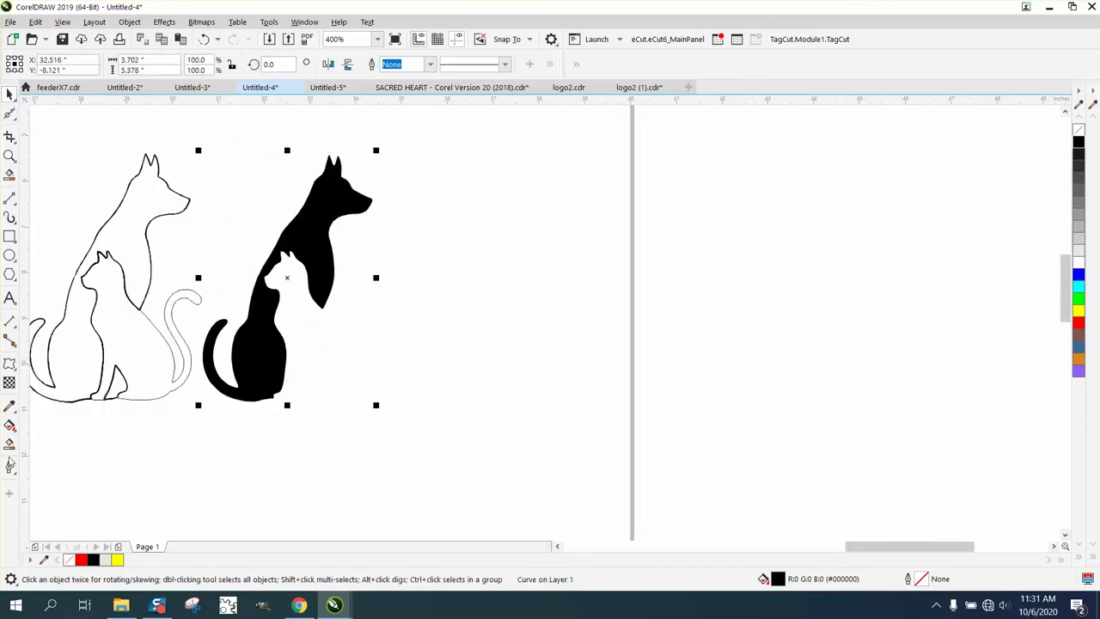
pyautogui.click(11, 447)
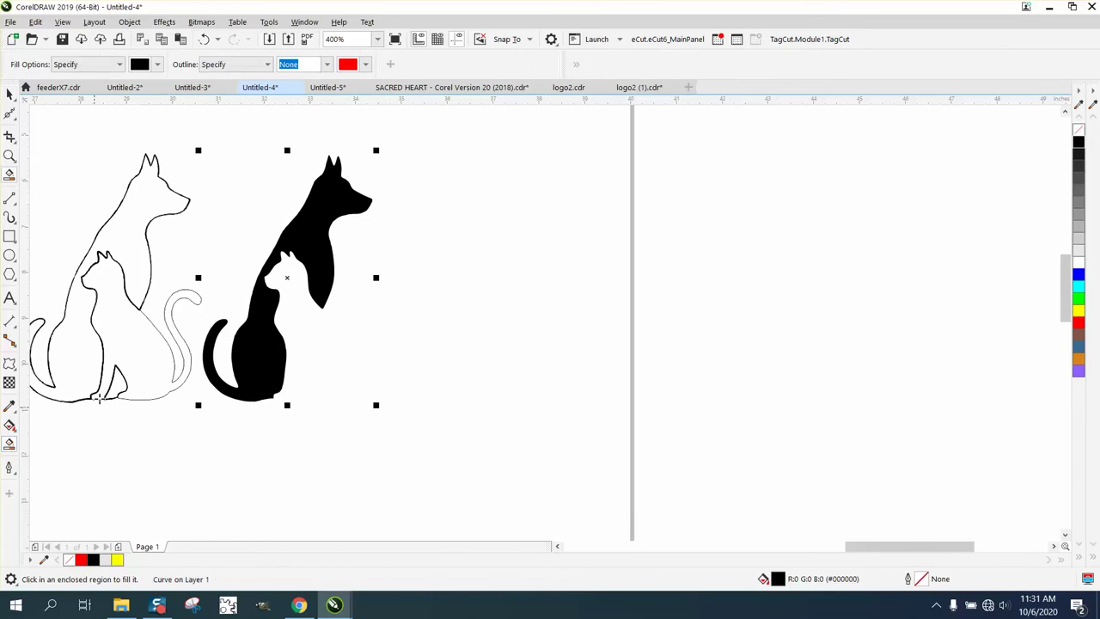
pyautogui.click(148, 346)
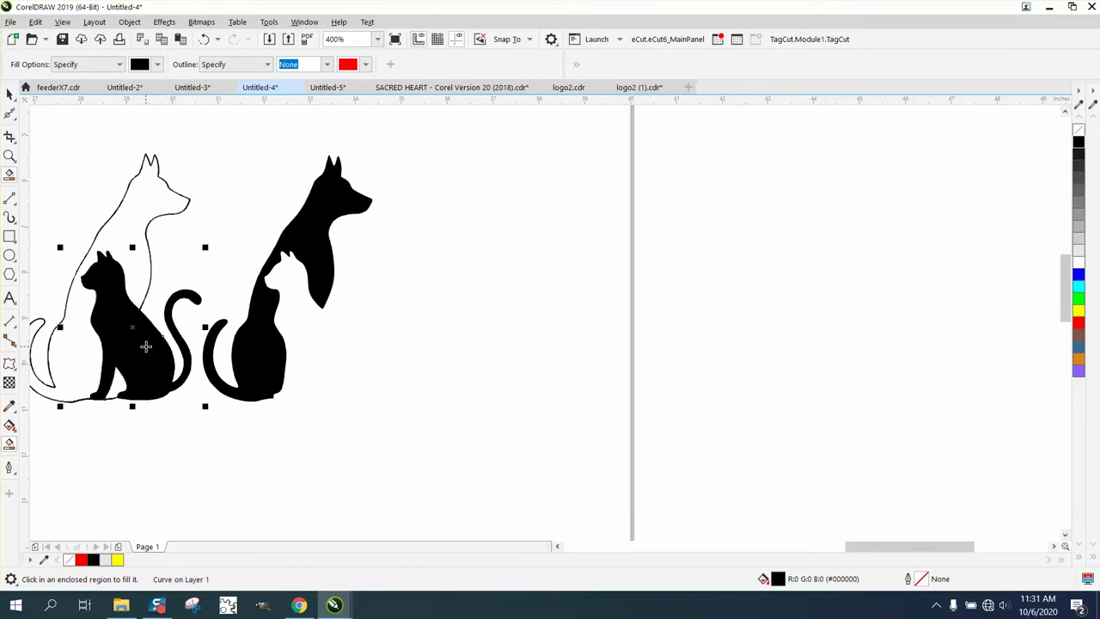
pyautogui.press('Right')
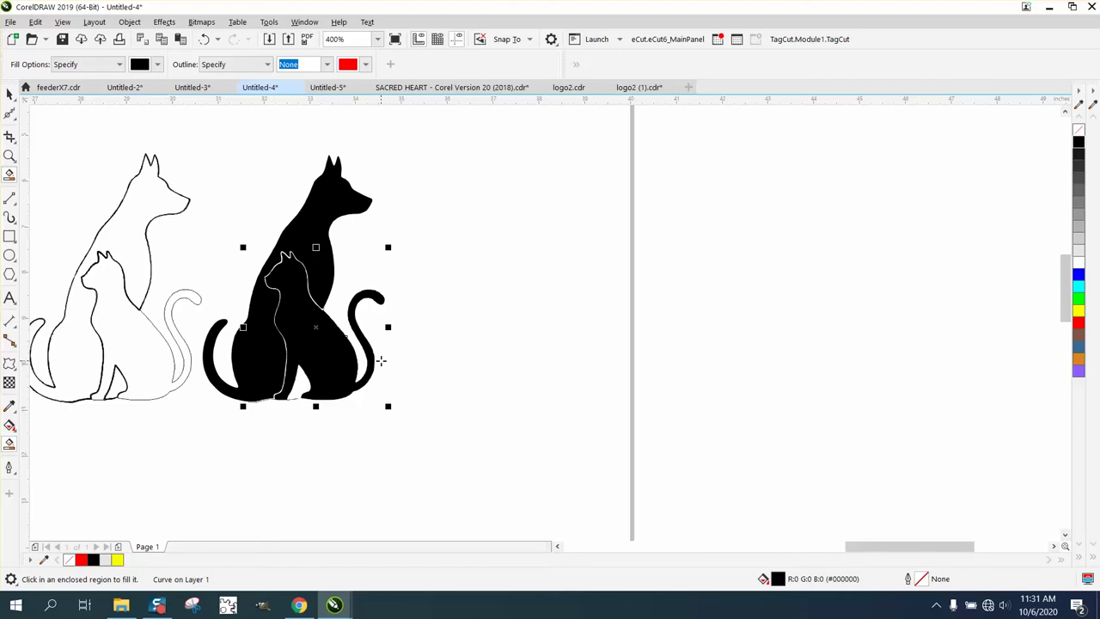
pyautogui.click(1079, 137)
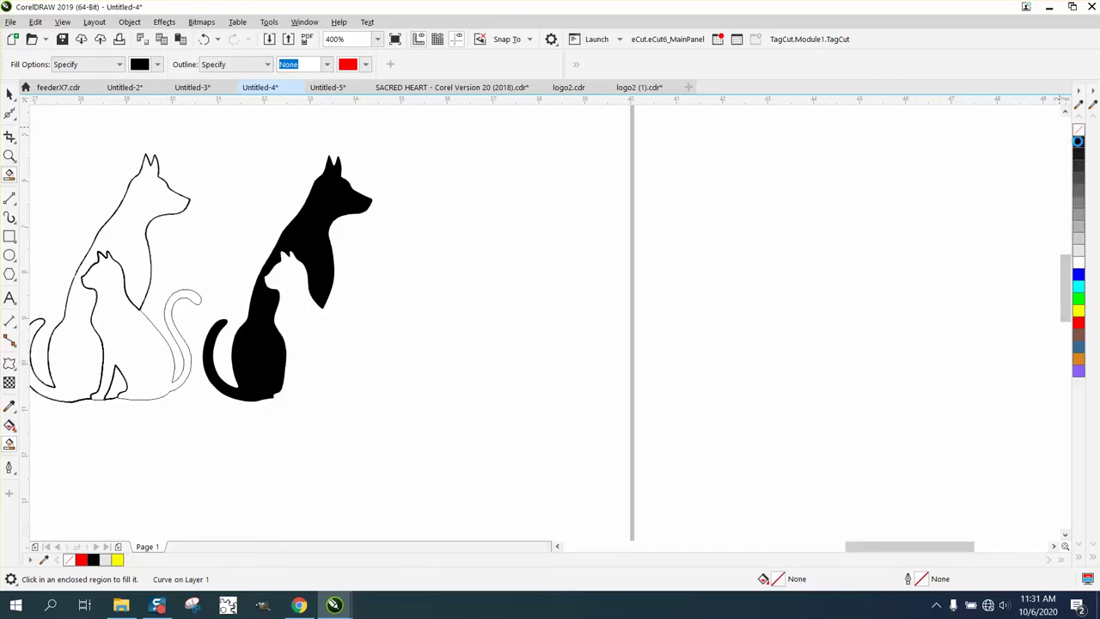
pyautogui.rightClick(1079, 141)
# Zoom into the dog-cat gap and smooth the thin edge up toward the dog's chest.
pyautogui.click(8, 156)
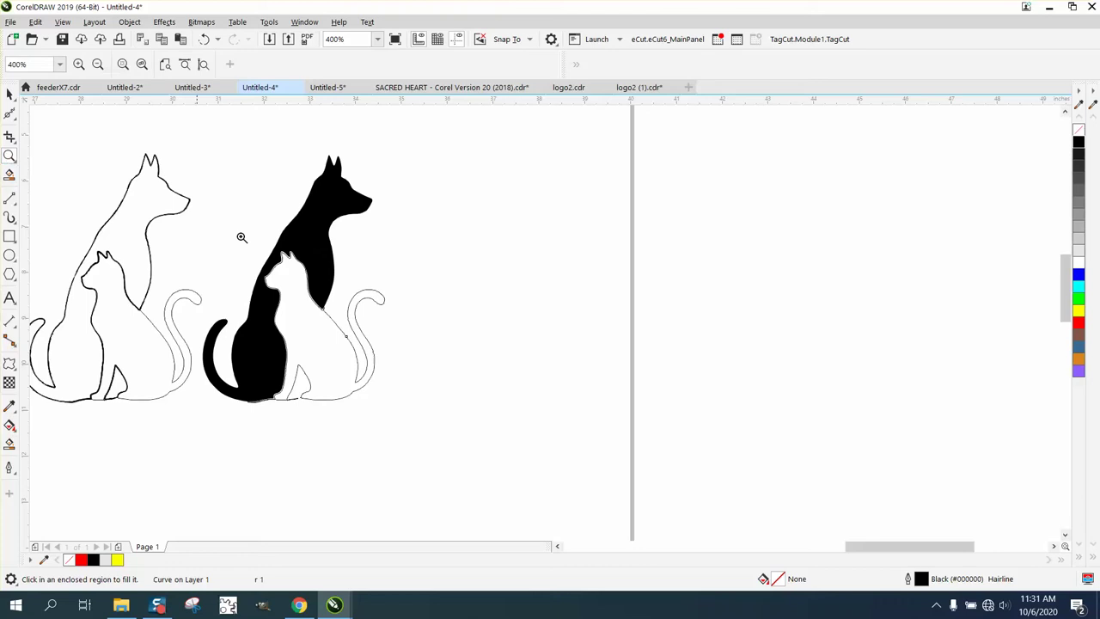
pyautogui.moveTo(361, 321); pyautogui.dragTo(361, 322)
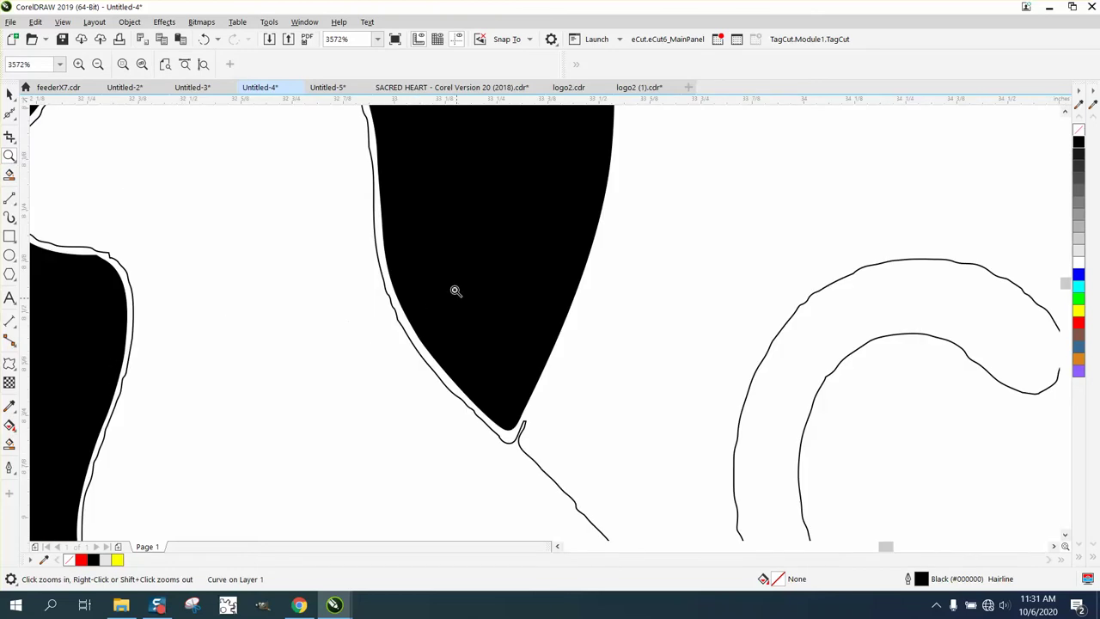
pyautogui.scroll(-3, 496, 373)
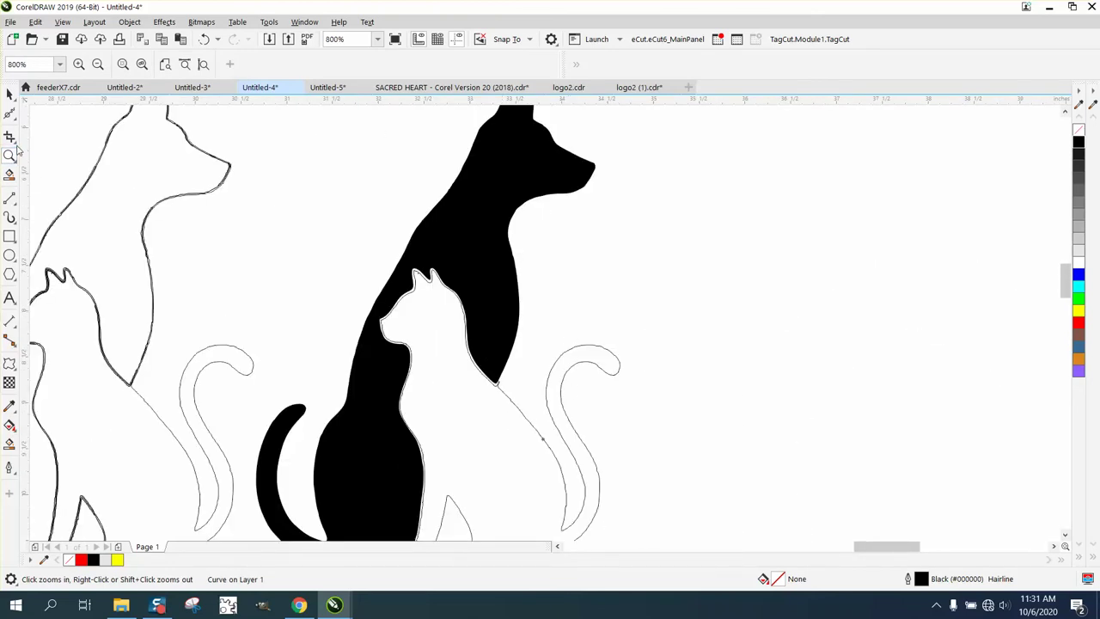
pyautogui.click(13, 118)
pyautogui.click(43, 135)
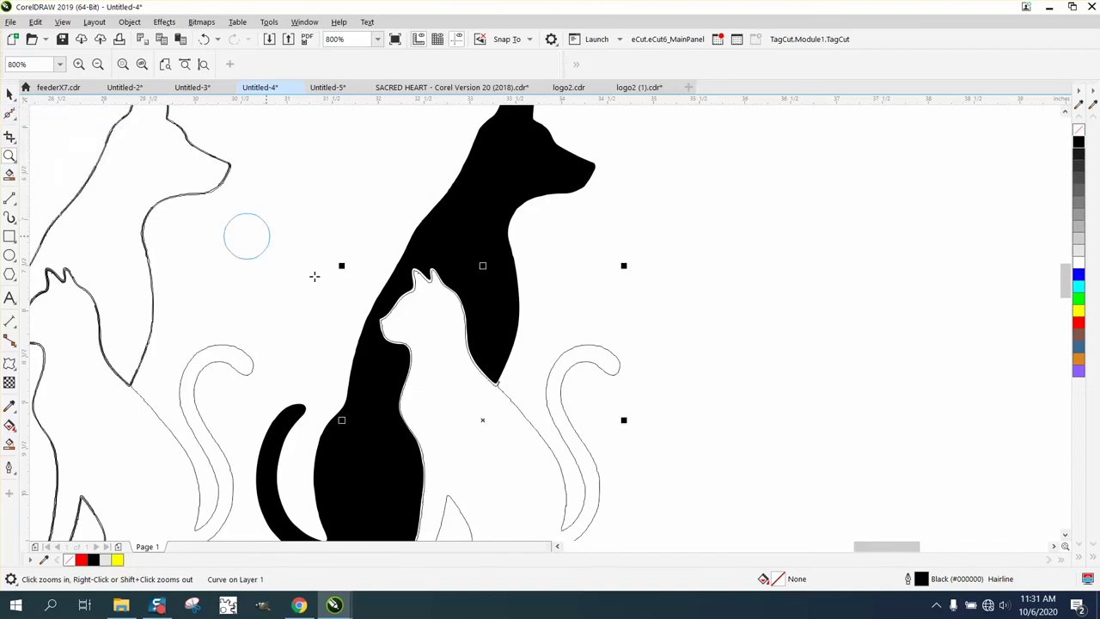
pyautogui.moveTo(530, 412)
pyautogui.mouseDown()
pyautogui.moveTo(497, 384)
pyautogui.moveTo(521, 404)
pyautogui.mouseUp()
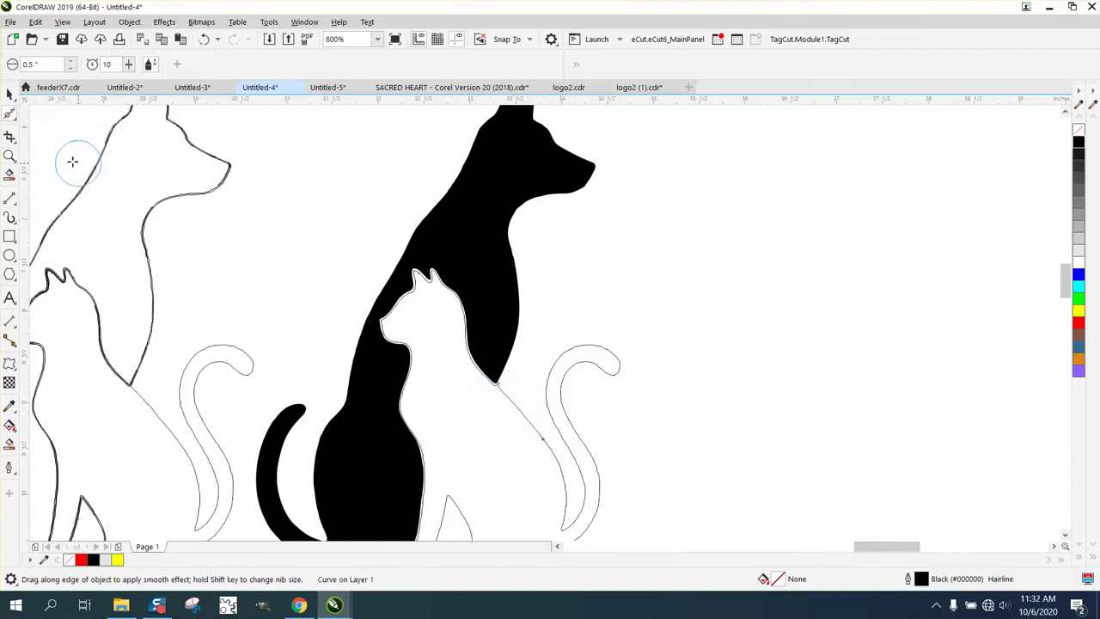
# Smooth the cat outline's tail hook and S-curves, its base, and the front-leg notch.
pyautogui.click(9, 154)
pyautogui.moveTo(632, 454); pyautogui.dragTo(632, 454)
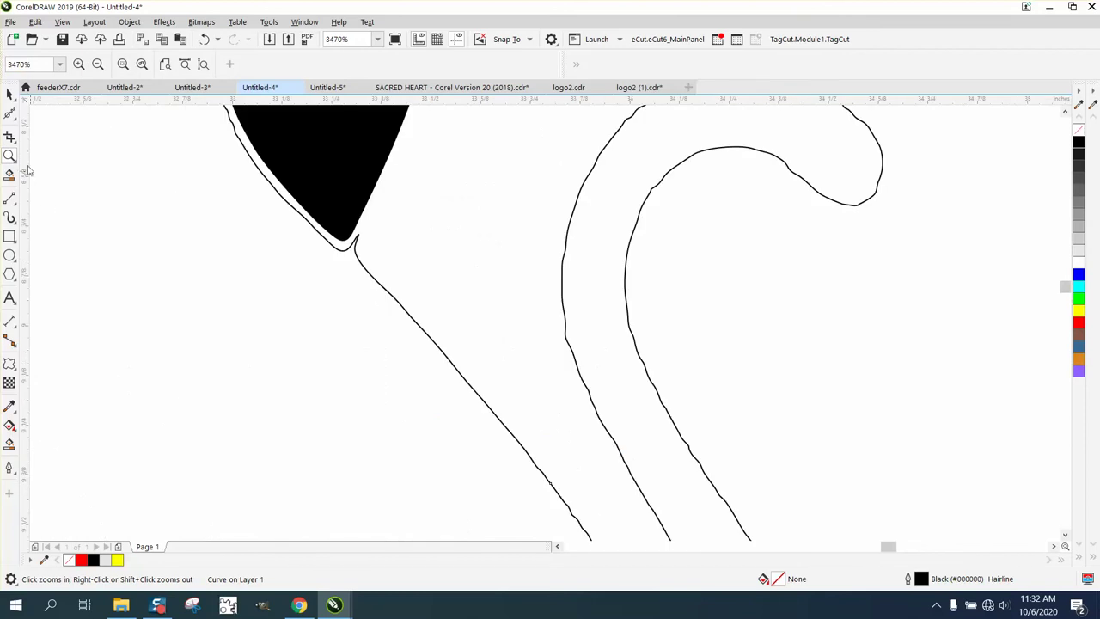
pyautogui.click(10, 114)
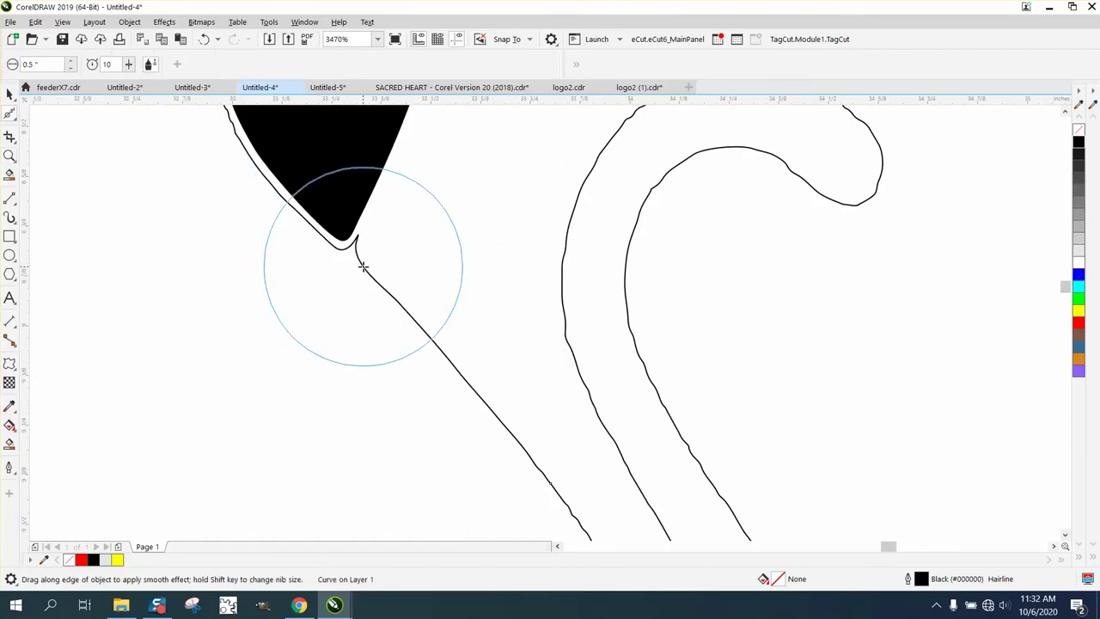
pyautogui.moveTo(362, 268)
pyautogui.mouseDown()
pyautogui.moveTo(355, 259)
pyautogui.moveTo(560, 485)
pyautogui.mouseUp()
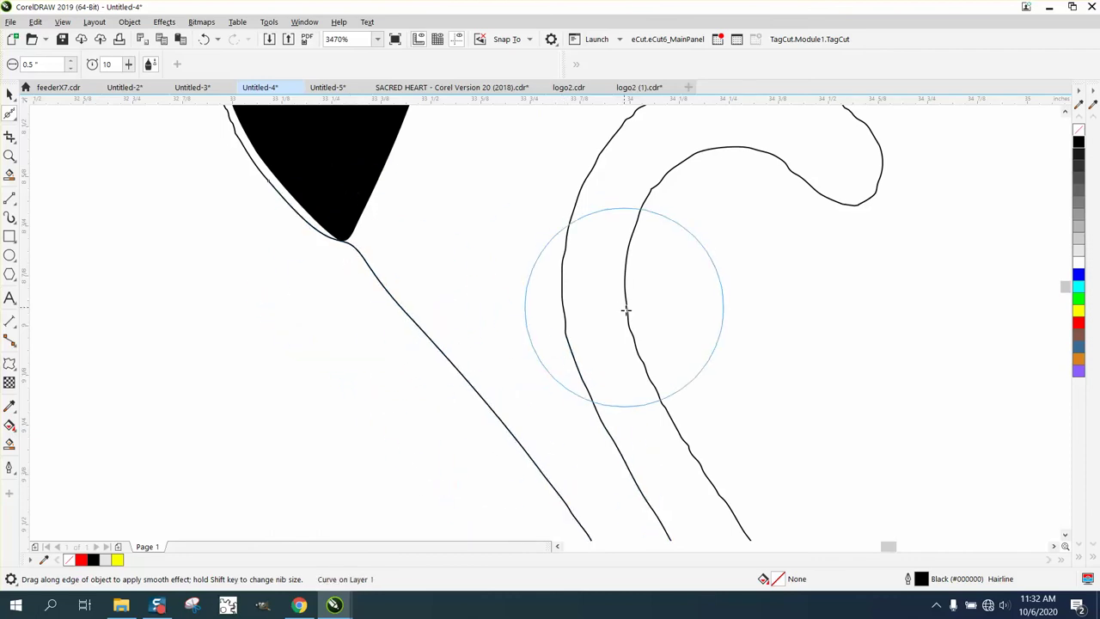
pyautogui.moveTo(581, 222)
pyautogui.mouseDown()
pyautogui.moveTo(642, 233)
pyautogui.moveTo(647, 210)
pyautogui.moveTo(757, 160)
pyautogui.moveTo(786, 184)
pyautogui.moveTo(854, 179)
pyautogui.moveTo(865, 149)
pyautogui.moveTo(852, 120)
pyautogui.moveTo(861, 151)
pyautogui.moveTo(773, 145)
pyautogui.moveTo(815, 138)
pyautogui.moveTo(774, 163)
pyautogui.moveTo(735, 222)
pyautogui.moveTo(772, 314)
pyautogui.moveTo(827, 394)
pyautogui.moveTo(828, 428)
pyautogui.moveTo(774, 314)
pyautogui.moveTo(752, 302)
pyautogui.moveTo(799, 428)
pyautogui.moveTo(792, 485)
pyautogui.moveTo(749, 508)
pyautogui.mouseUp()
pyautogui.scroll(-2, 859, 175)
pyautogui.click(746, 546)
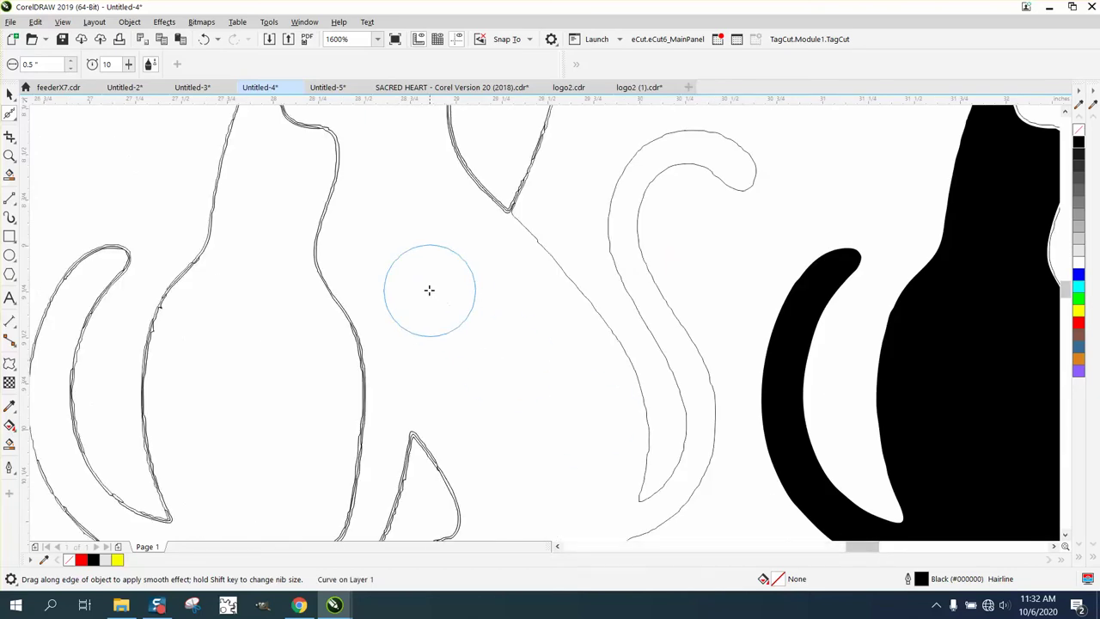
pyautogui.scroll(-1, 430, 290)
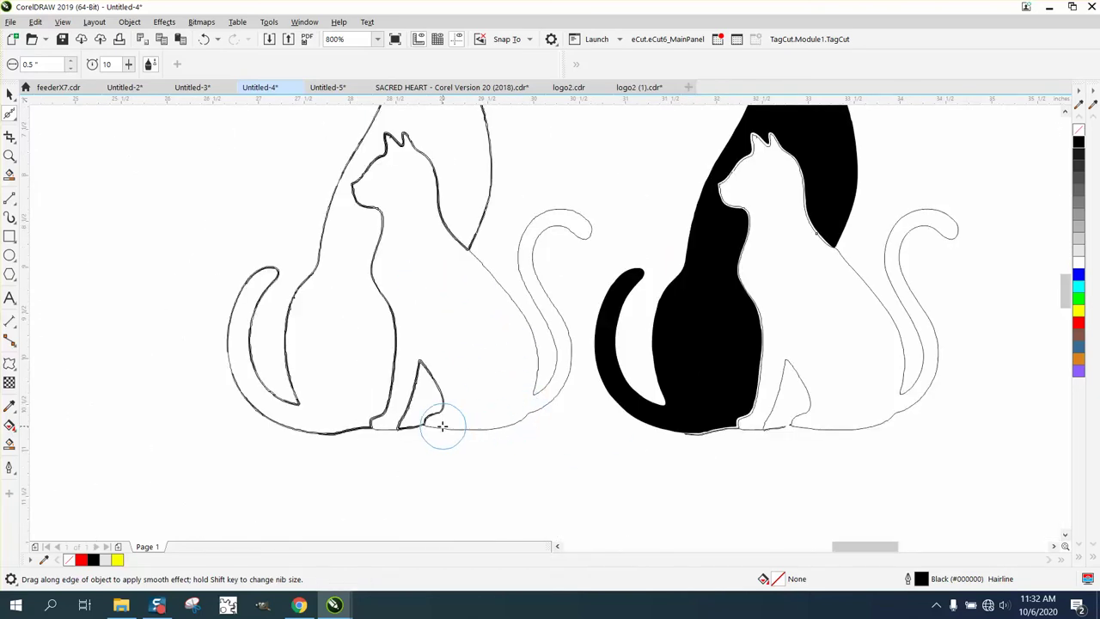
pyautogui.moveTo(831, 422)
pyautogui.mouseDown()
pyautogui.moveTo(873, 423)
pyautogui.moveTo(797, 424)
pyautogui.moveTo(898, 422)
pyautogui.moveTo(927, 384)
pyautogui.moveTo(933, 347)
pyautogui.moveTo(895, 389)
pyautogui.moveTo(898, 341)
pyautogui.moveTo(844, 273)
pyautogui.mouseUp()
pyautogui.moveTo(818, 404)
pyautogui.mouseDown()
pyautogui.moveTo(788, 359)
pyautogui.moveTo(765, 424)
pyautogui.moveTo(808, 418)
pyautogui.moveTo(781, 422)
pyautogui.mouseUp()
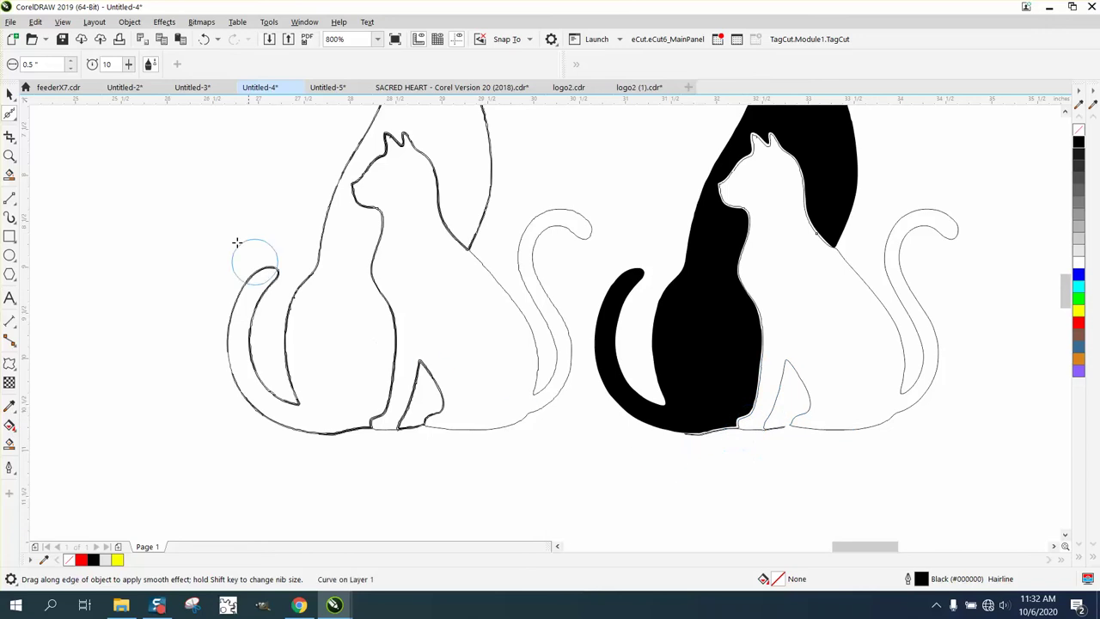
# Zoom in on the cat's base and break the curve apart at the two overlapping nodes.
pyautogui.click(9, 156)
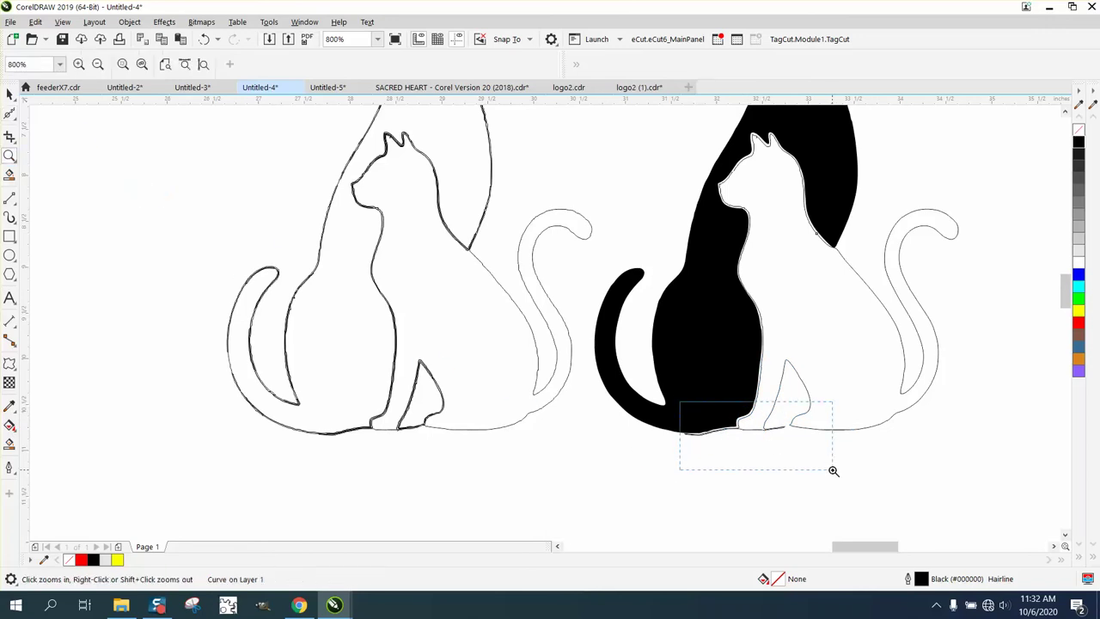
pyautogui.moveTo(833, 470); pyautogui.dragTo(833, 470)
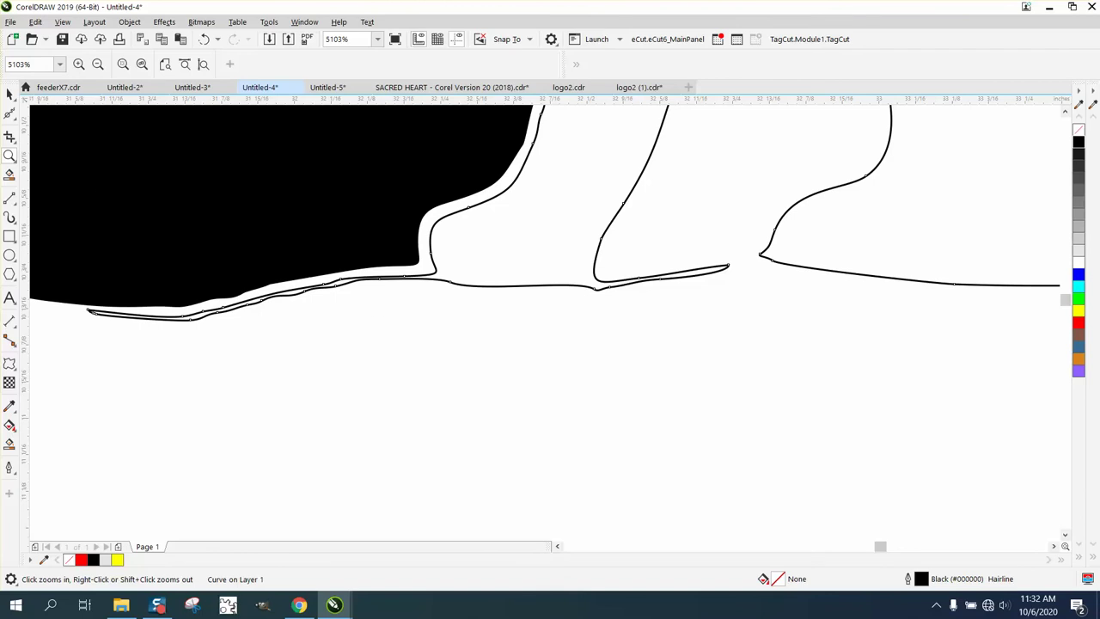
pyautogui.click(14, 121)
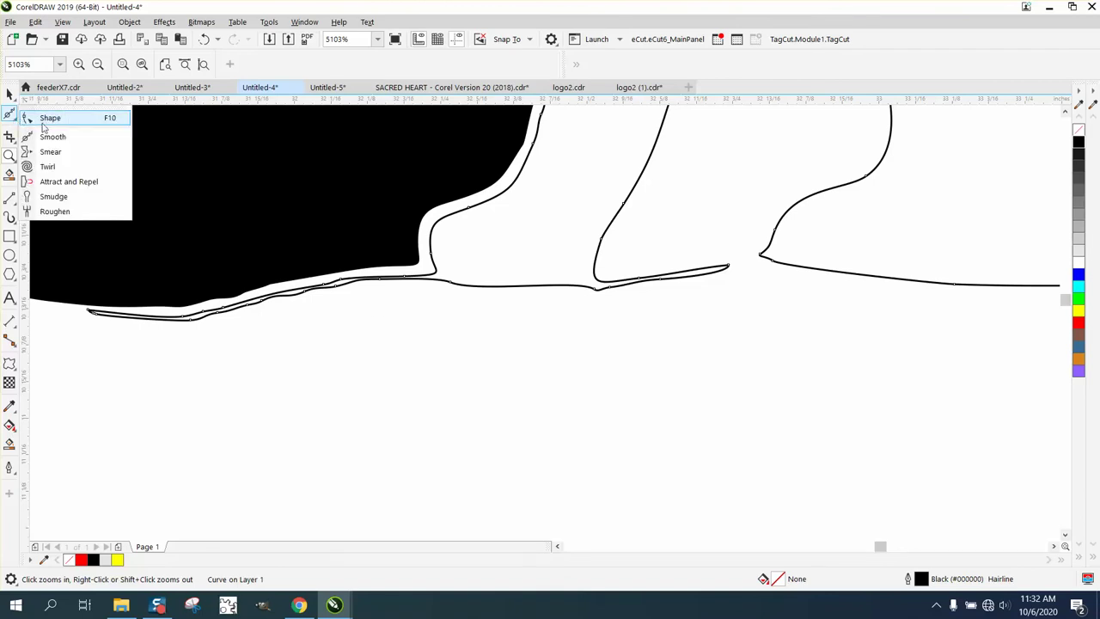
pyautogui.click(45, 115)
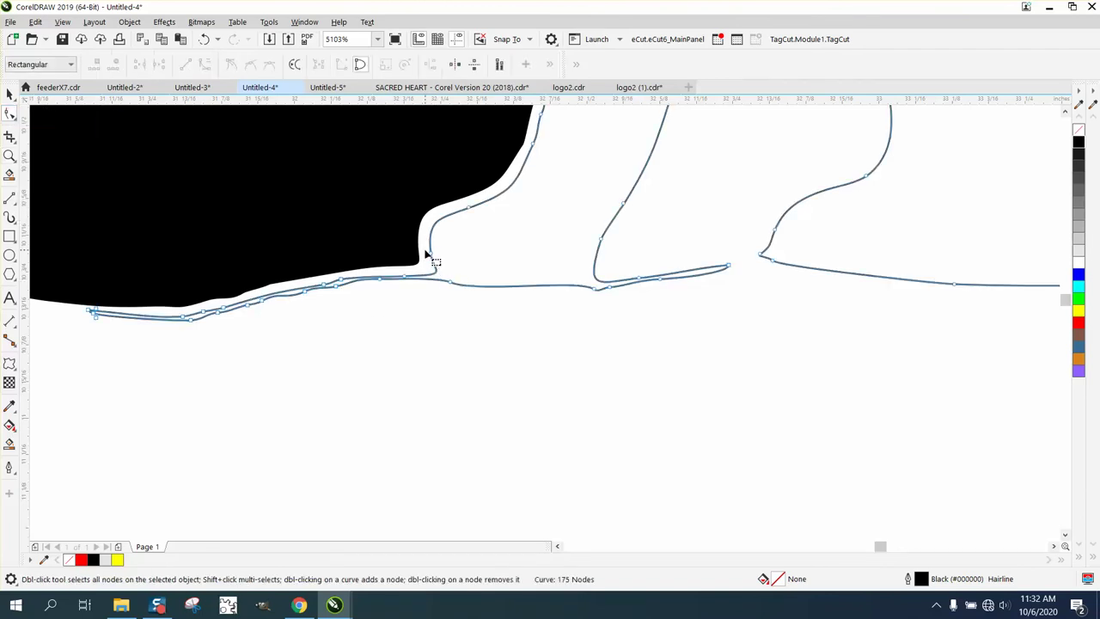
pyautogui.moveTo(458, 294); pyautogui.dragTo(461, 296)
pyautogui.rightClick(452, 286)
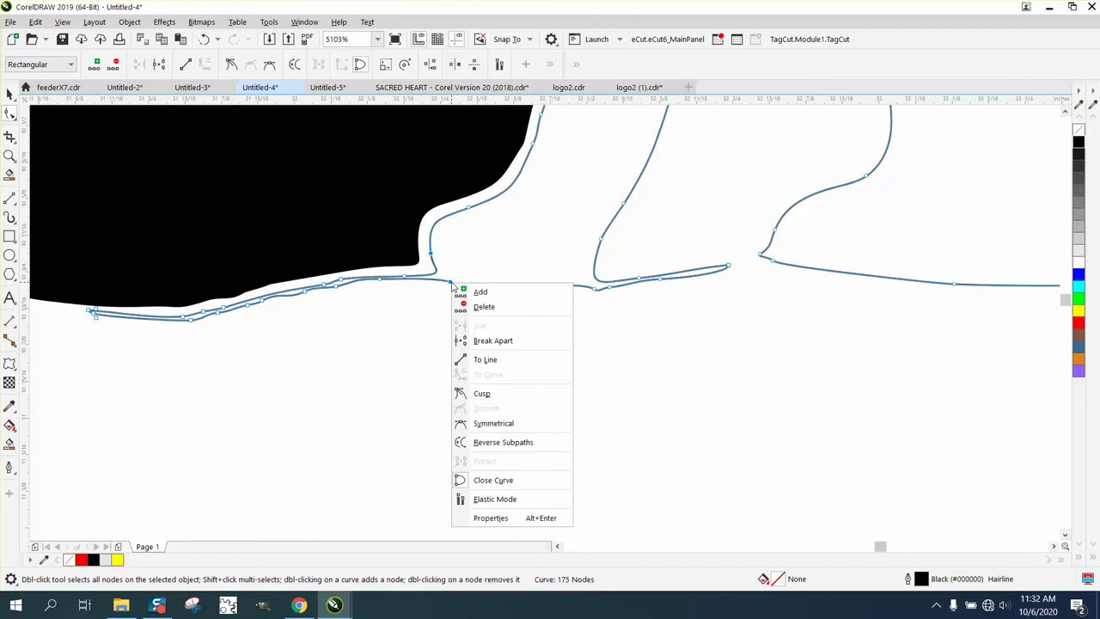
pyautogui.click(491, 339)
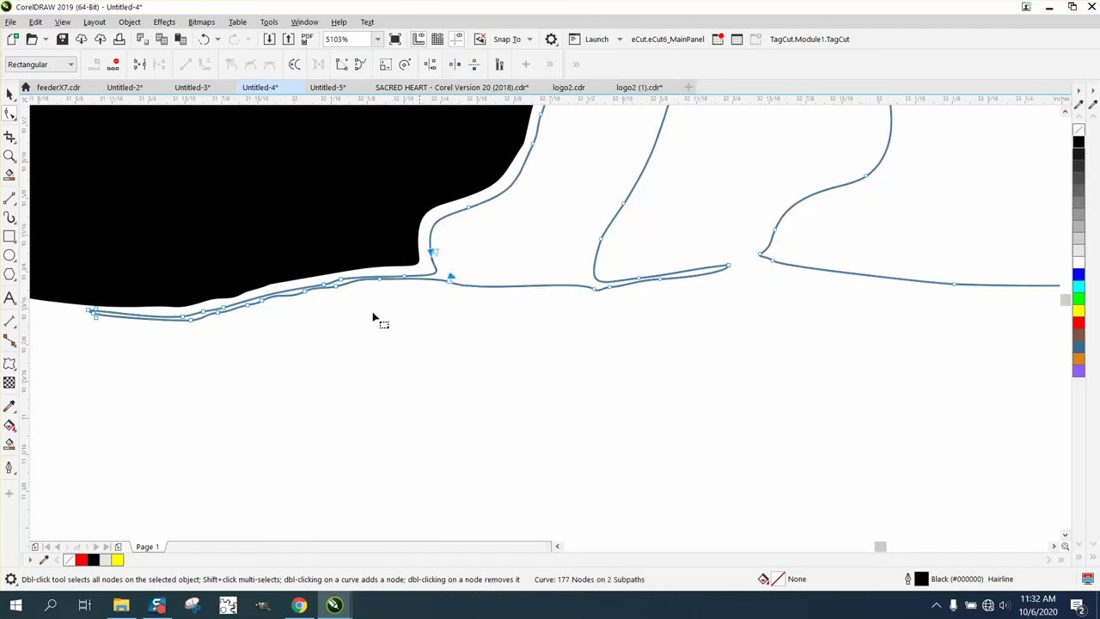
# Delete the stray segment under the black shape and join the loose end node to the other end.
pyautogui.click(15, 146)
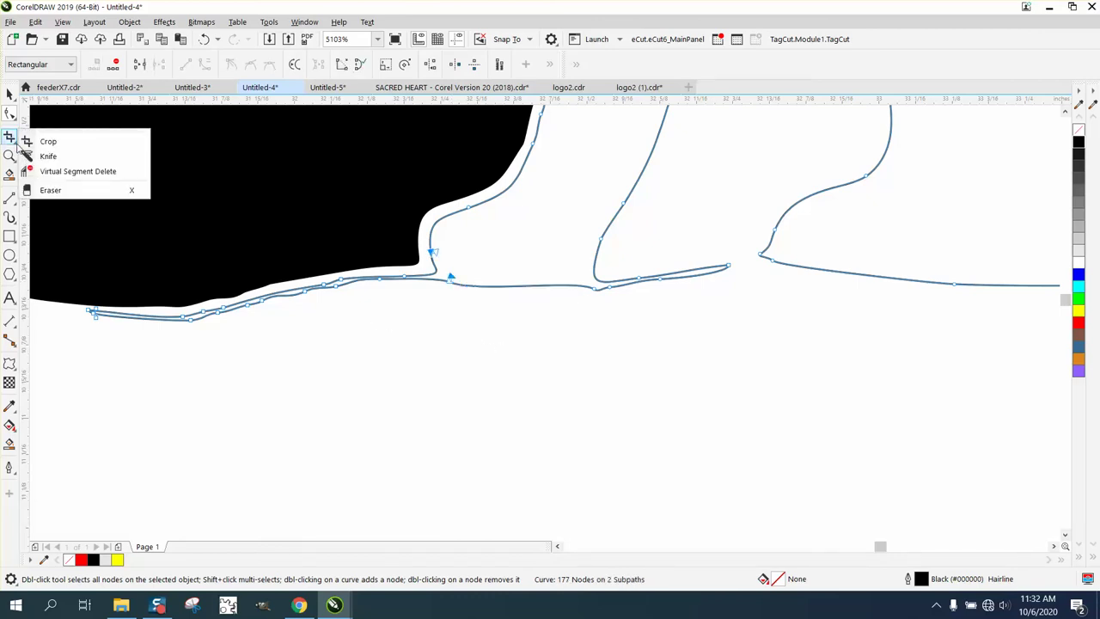
pyautogui.click(57, 171)
pyautogui.click(404, 278)
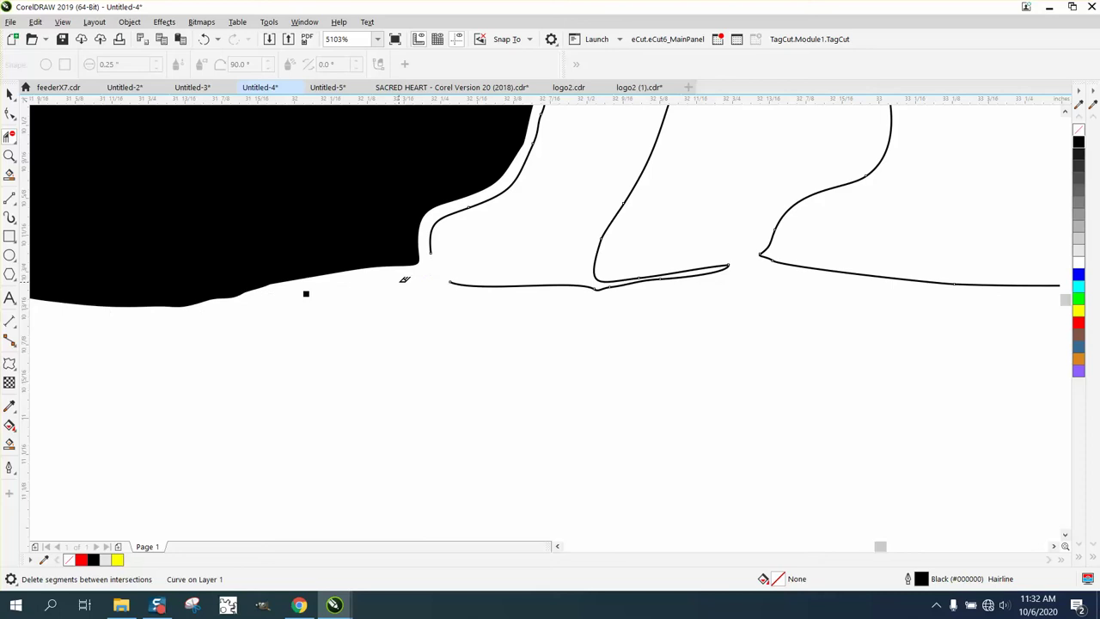
pyautogui.click(10, 117)
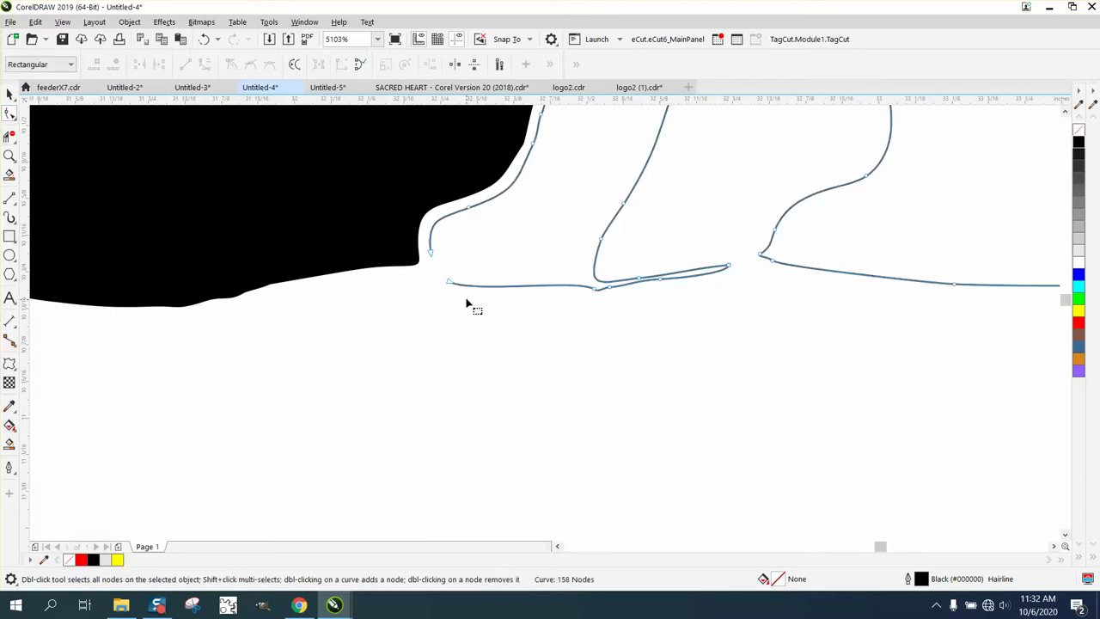
pyautogui.moveTo(448, 284); pyautogui.dragTo(422, 309)
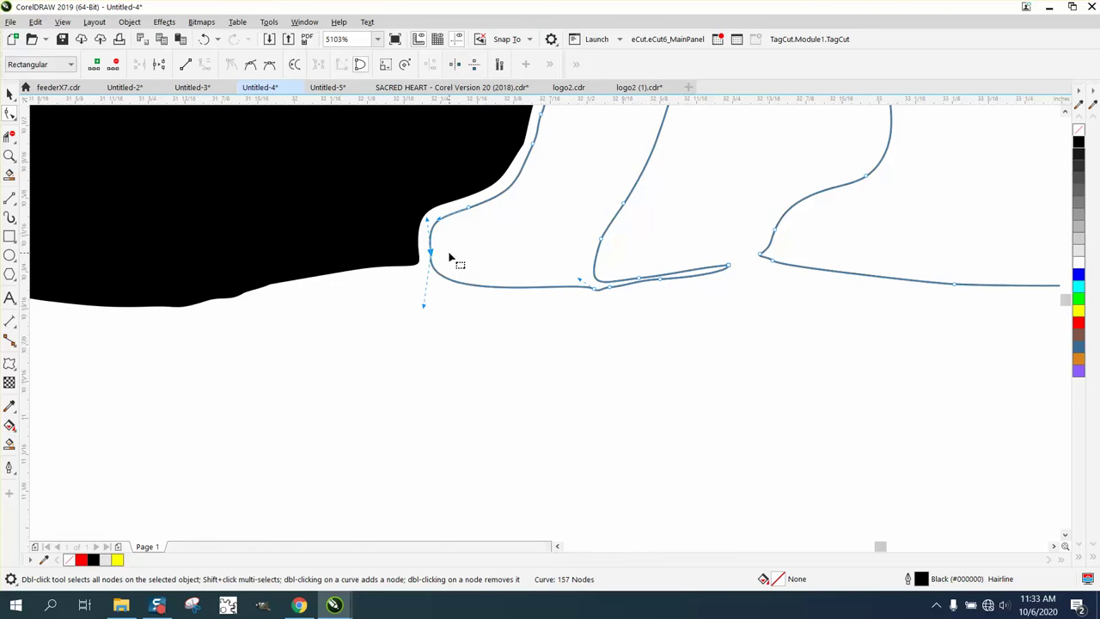
# Break the curve at the leg junction nodes and delete the broken-off piece of curve.
pyautogui.click(609, 289)
pyautogui.rightClick(610, 290)
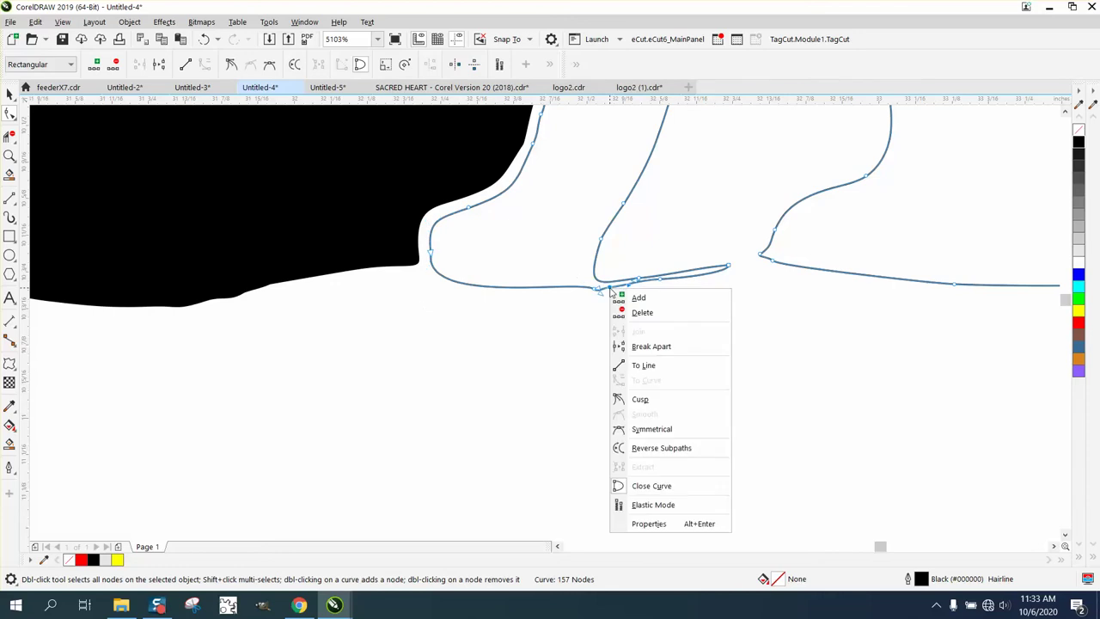
pyautogui.click(659, 347)
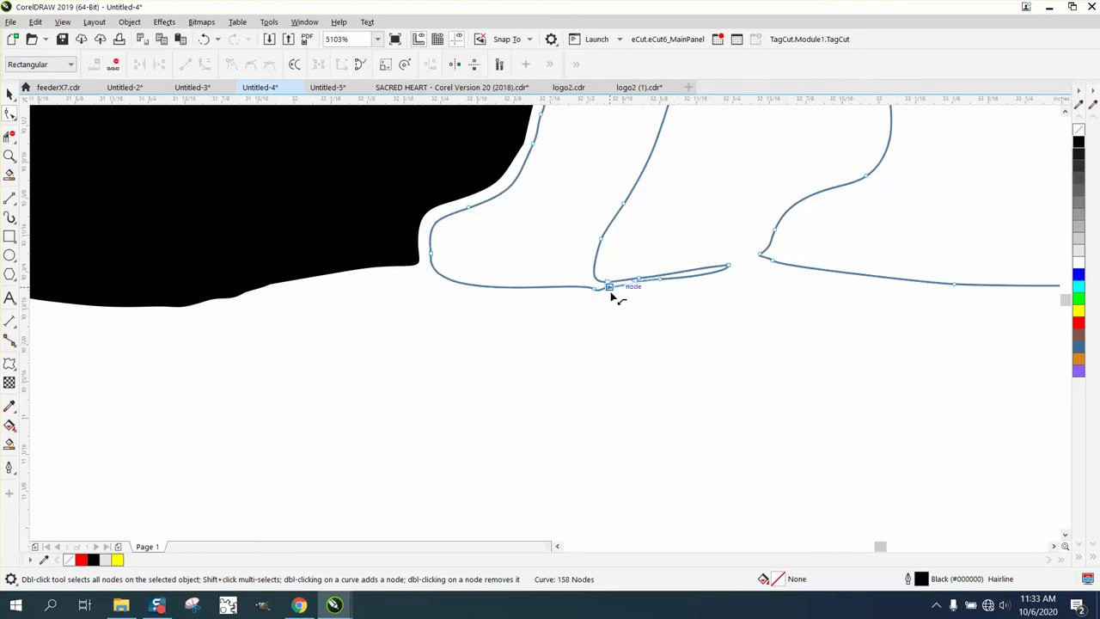
pyautogui.moveTo(613, 297); pyautogui.dragTo(687, 378)
pyautogui.click(640, 281)
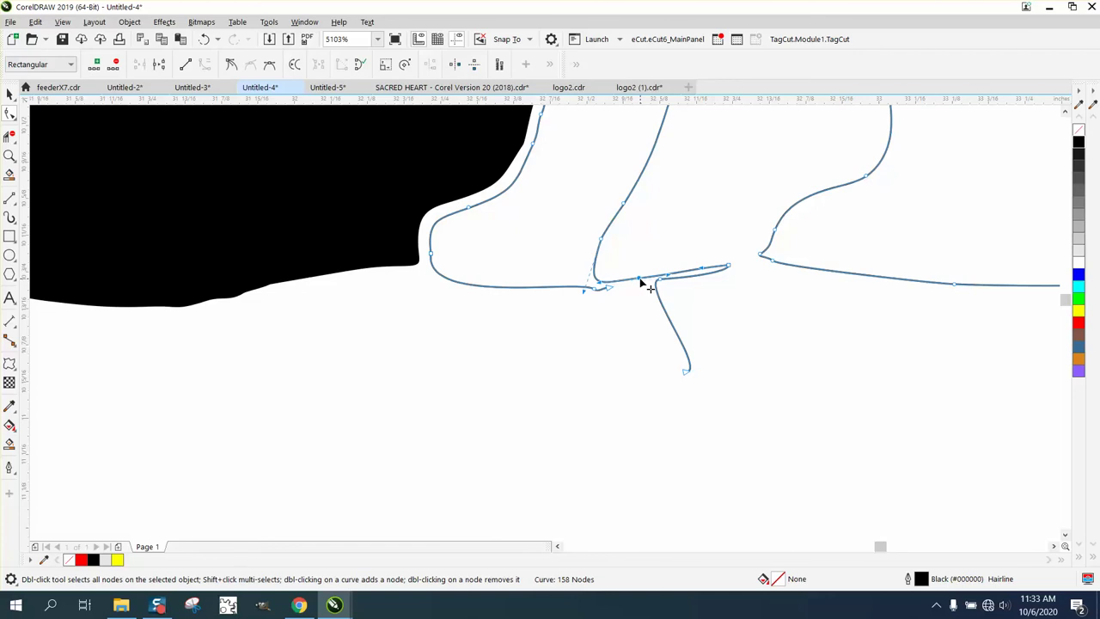
pyautogui.rightClick(644, 285)
pyautogui.click(678, 336)
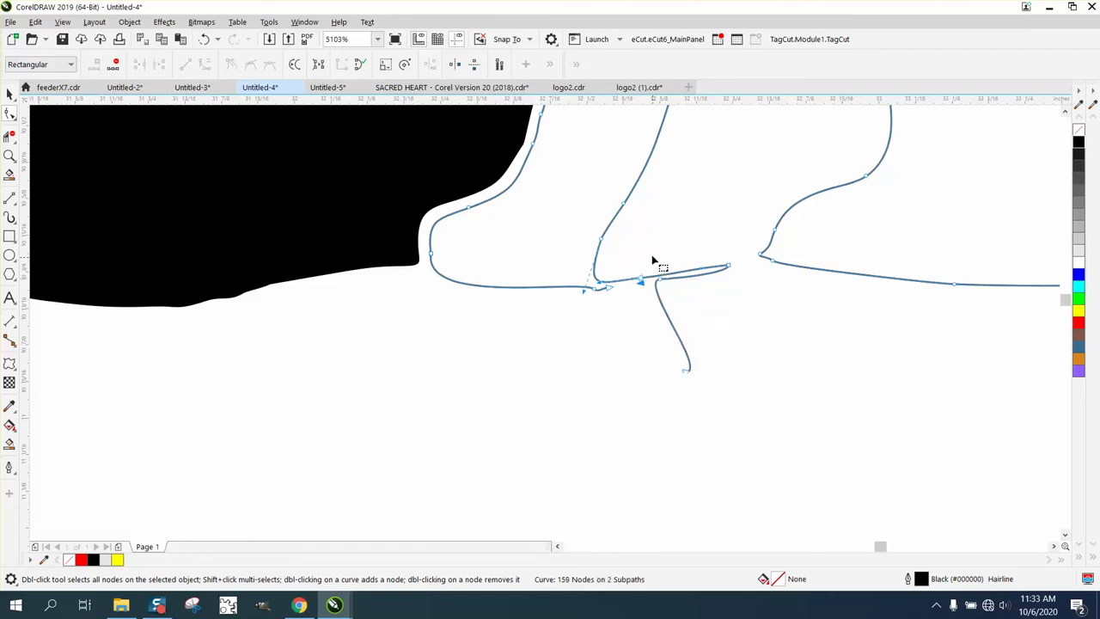
pyautogui.moveTo(753, 376); pyautogui.dragTo(757, 376)
pyautogui.press('Delete')
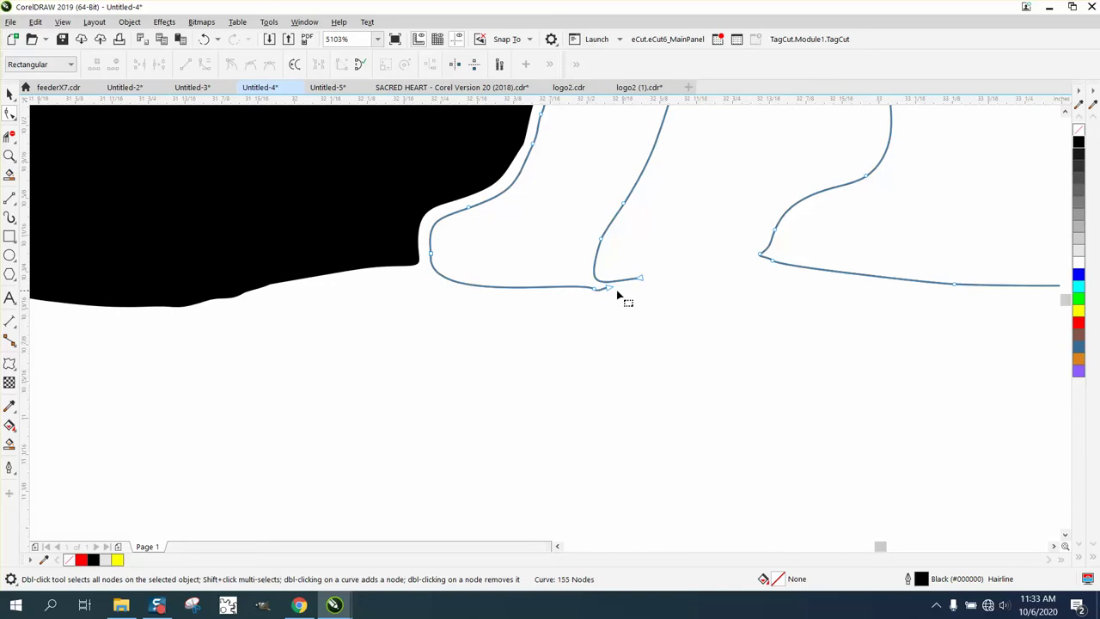
# Nudge the bottom node upward and remove the small curled segment at the leg's base.
pyautogui.moveTo(609, 290); pyautogui.dragTo(609, 269)
pyautogui.click(9, 136)
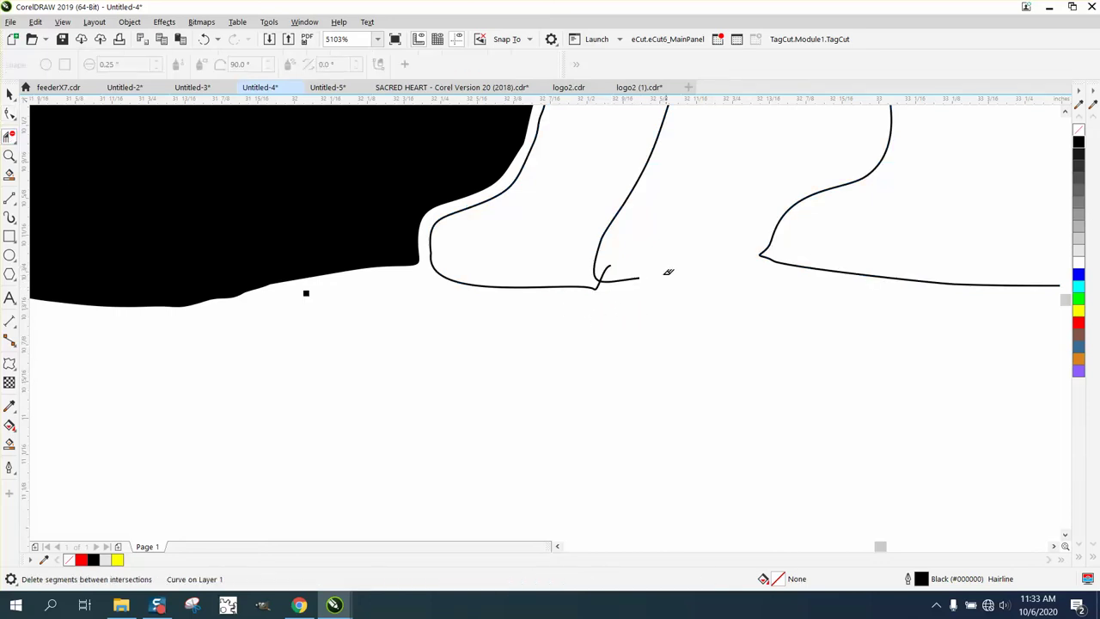
pyautogui.click(611, 271)
# Brush the Smooth tool over the tail-to-base curve and the pointed front-leg outline.
pyautogui.scroll(-4, 96, 186)
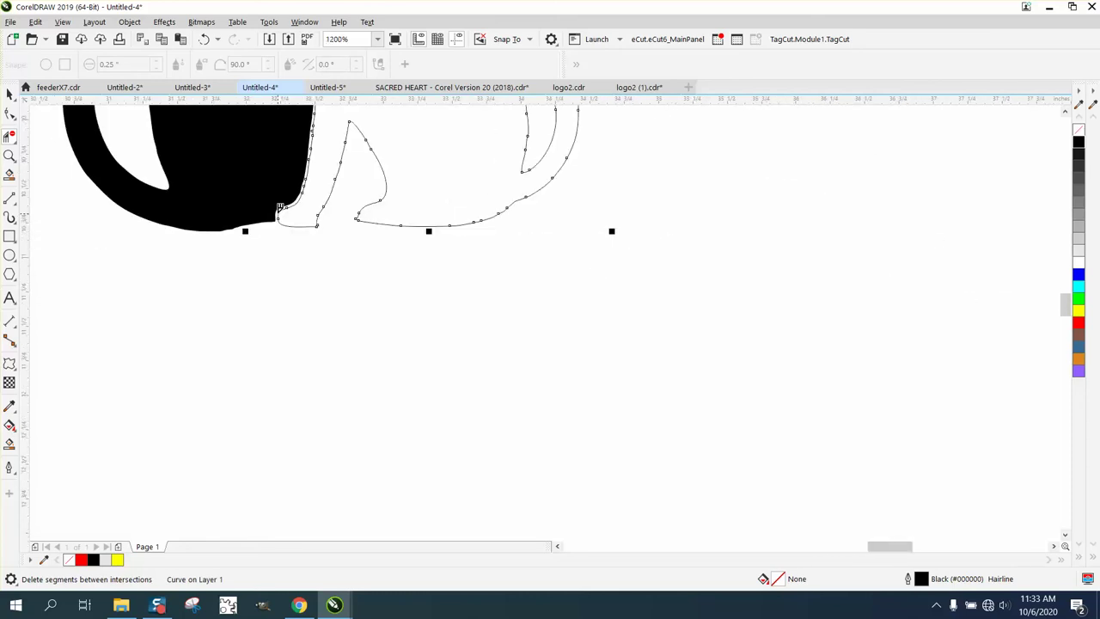
pyautogui.click(9, 154)
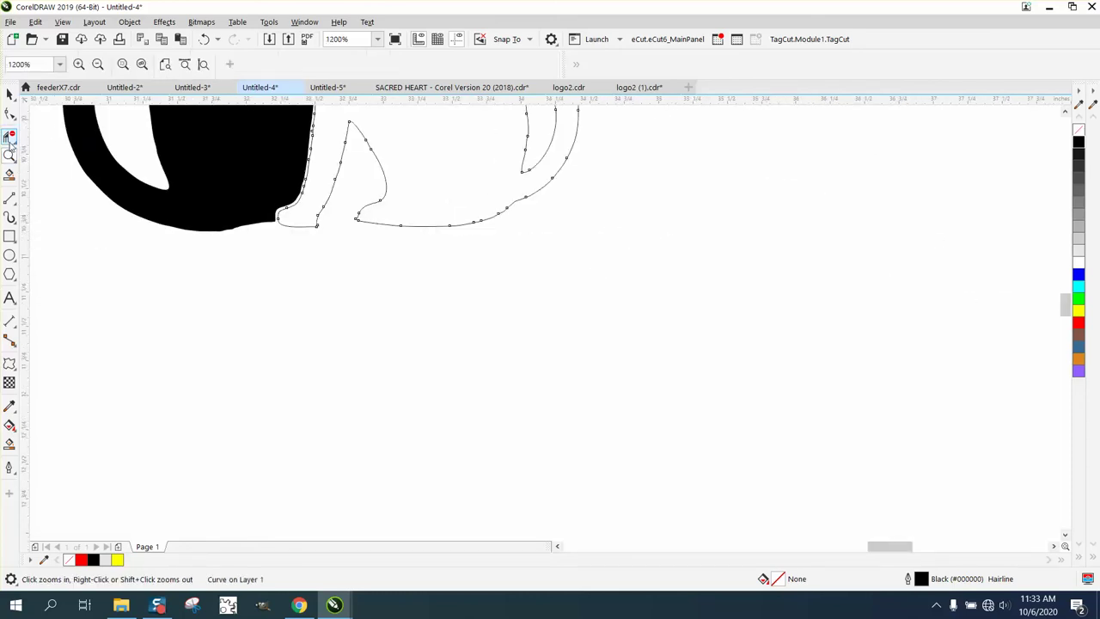
pyautogui.scroll(3, 548, 244)
pyautogui.press('F10')
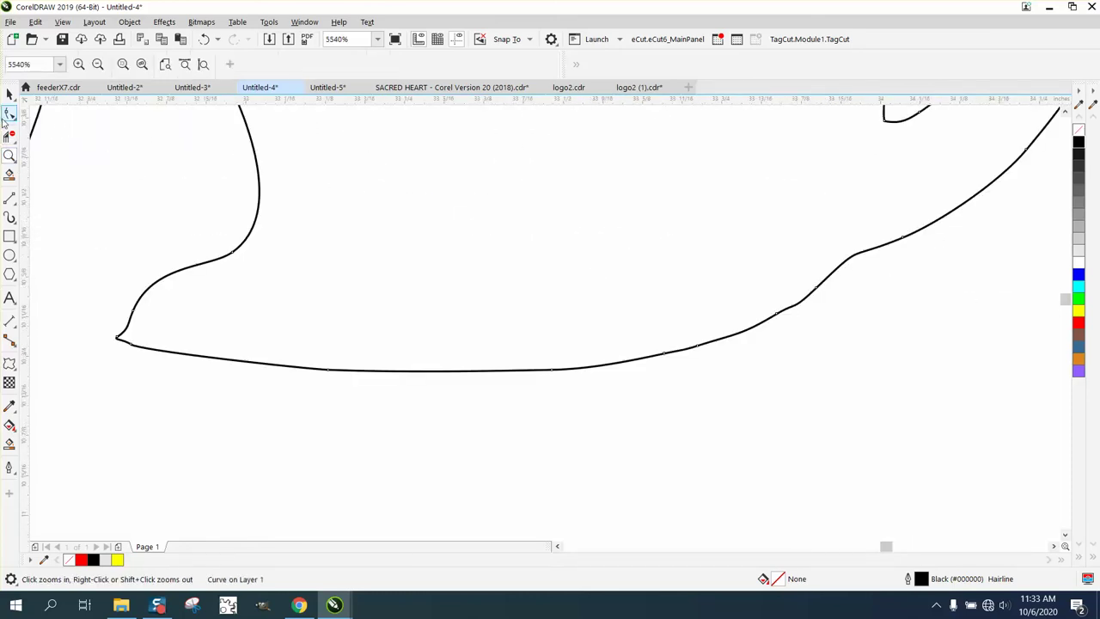
pyautogui.scroll(2, 265, 329)
pyautogui.scroll(-2, 257, 352)
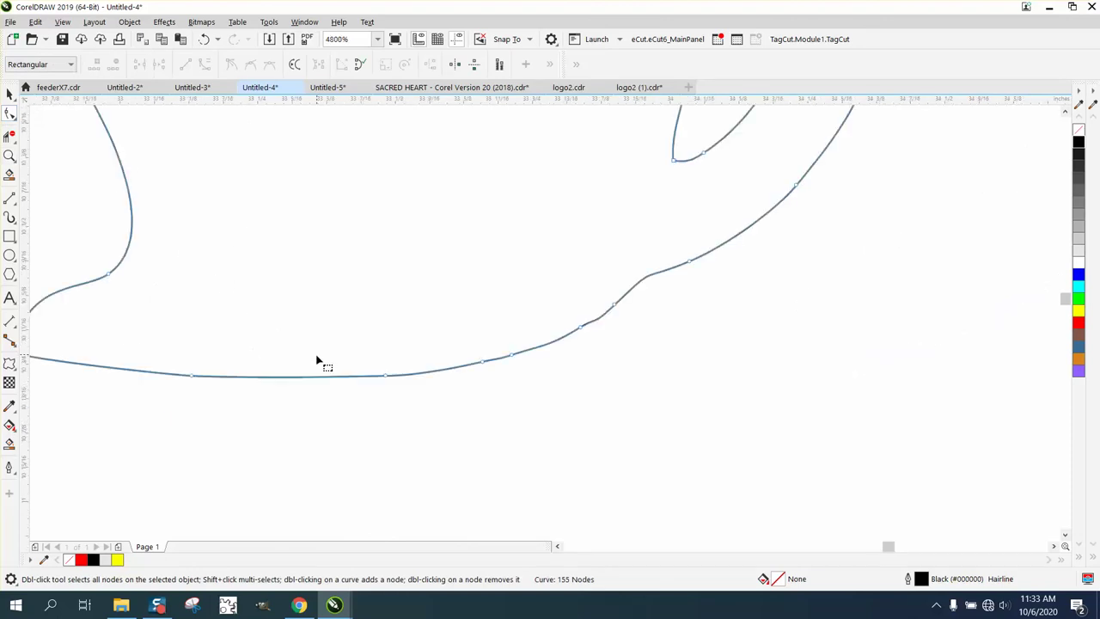
pyautogui.click(17, 120)
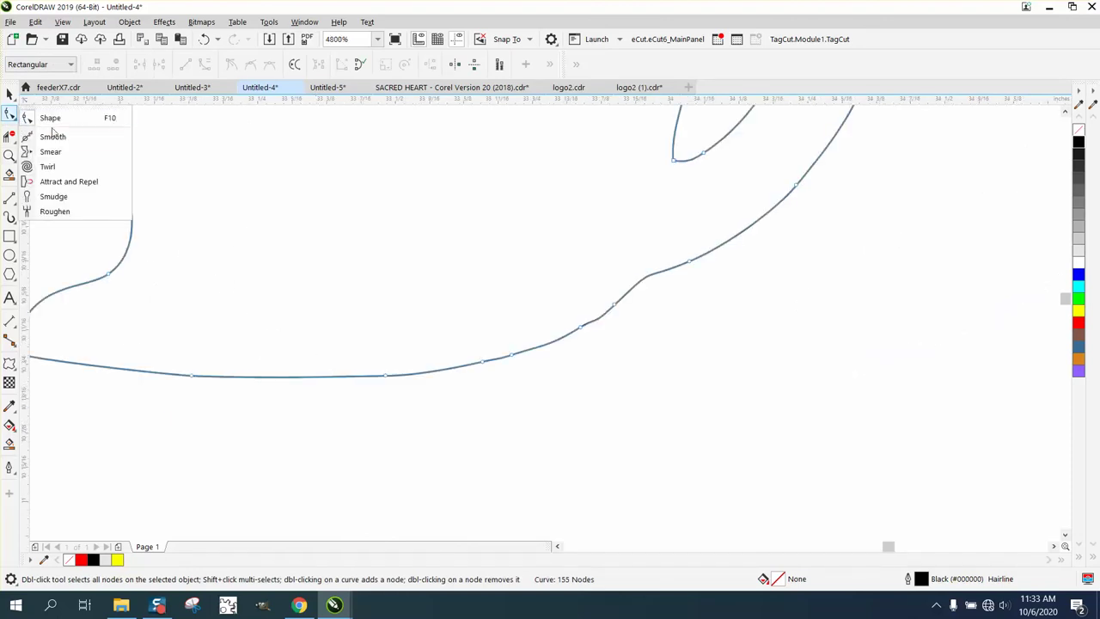
pyautogui.click(52, 136)
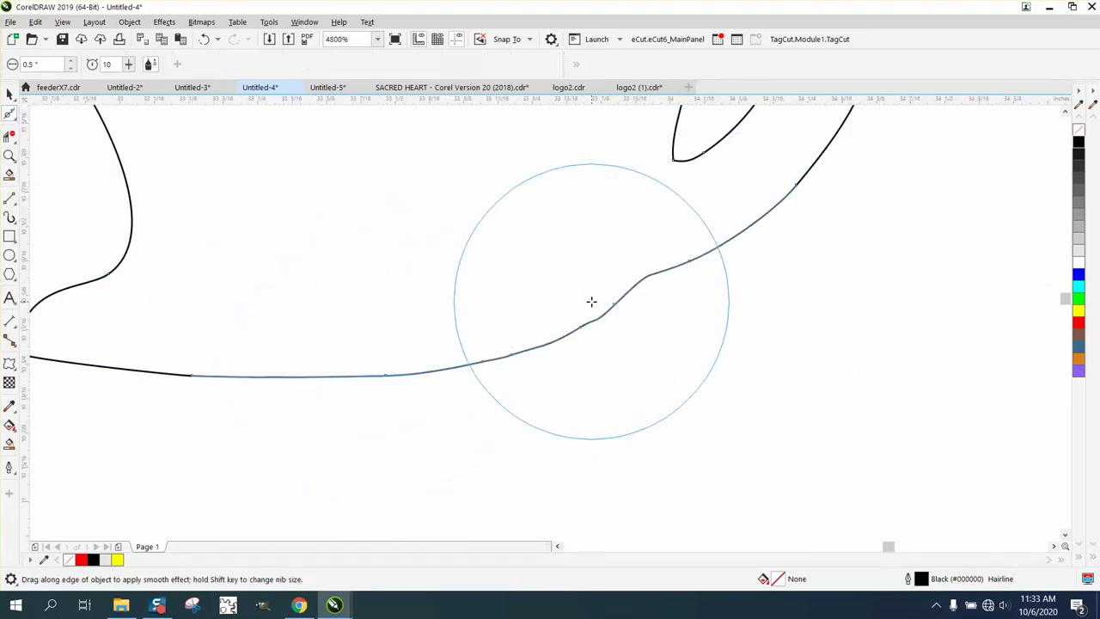
pyautogui.scroll(-3, 701, 246)
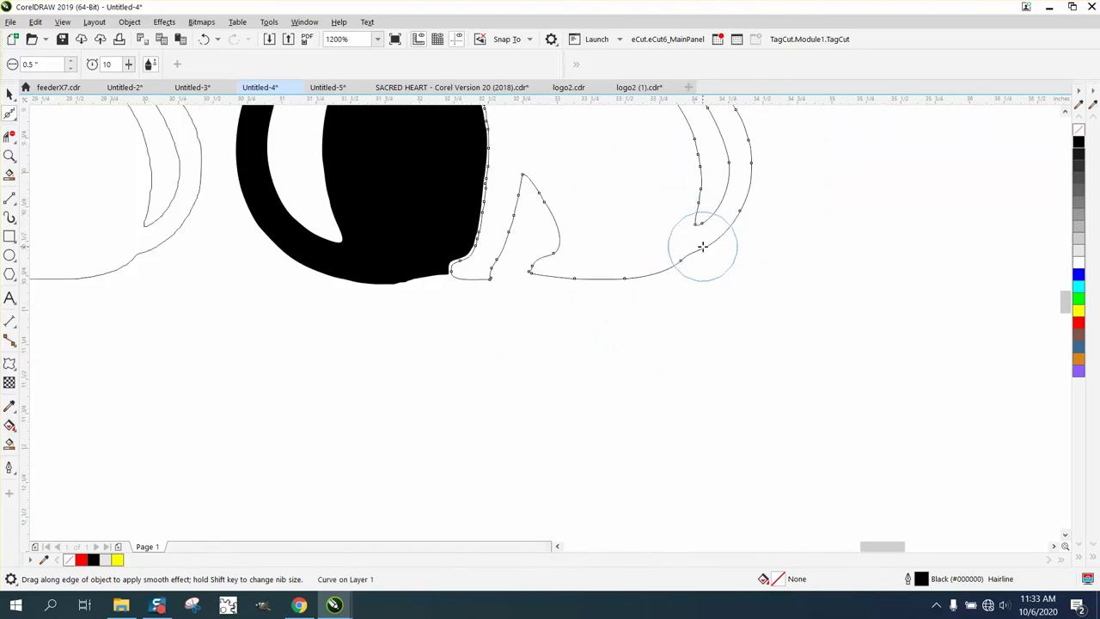
pyautogui.moveTo(702, 247)
pyautogui.mouseDown()
pyautogui.moveTo(695, 151)
pyautogui.moveTo(697, 202)
pyautogui.mouseUp()
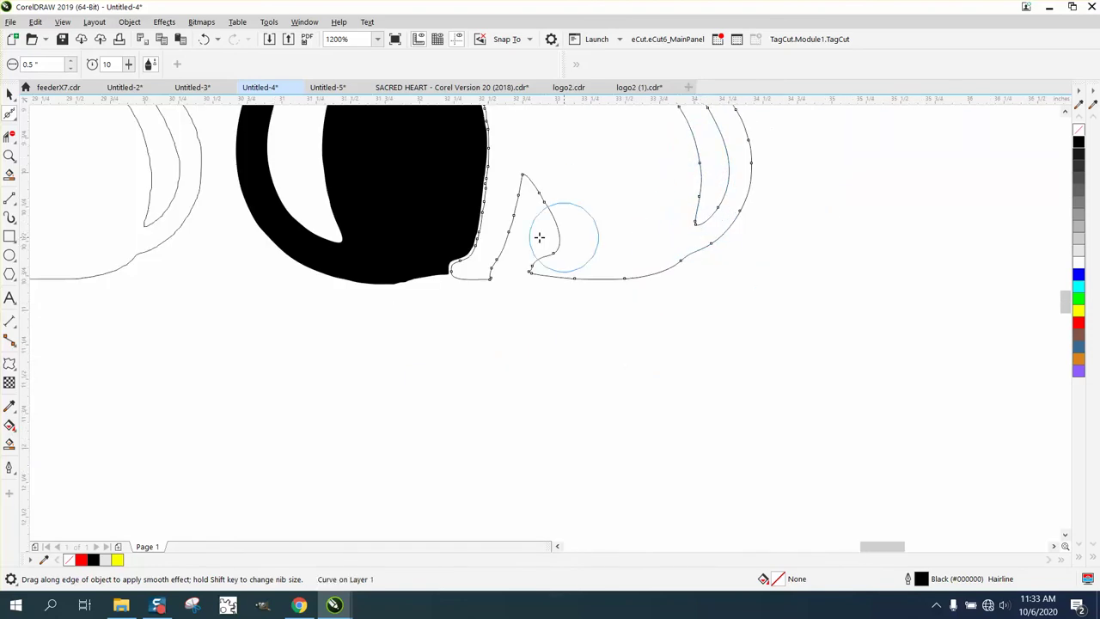
pyautogui.moveTo(539, 237)
pyautogui.mouseDown()
pyautogui.moveTo(521, 181)
pyautogui.moveTo(498, 259)
pyautogui.moveTo(502, 235)
pyautogui.moveTo(467, 272)
pyautogui.moveTo(504, 197)
pyautogui.mouseUp()
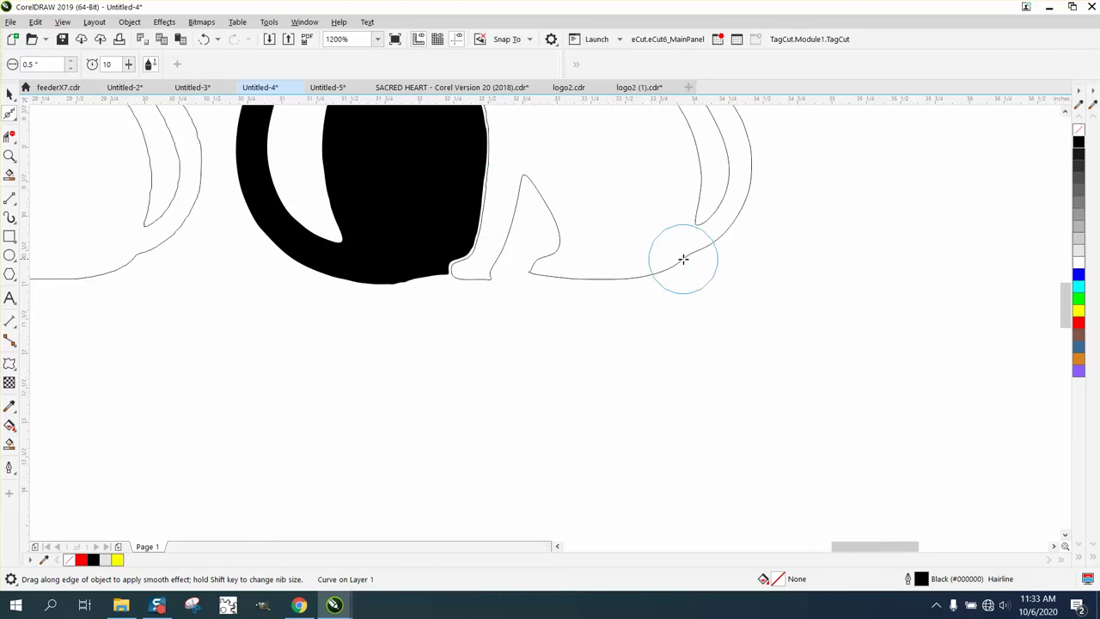
pyautogui.scroll(-2, 683, 259)
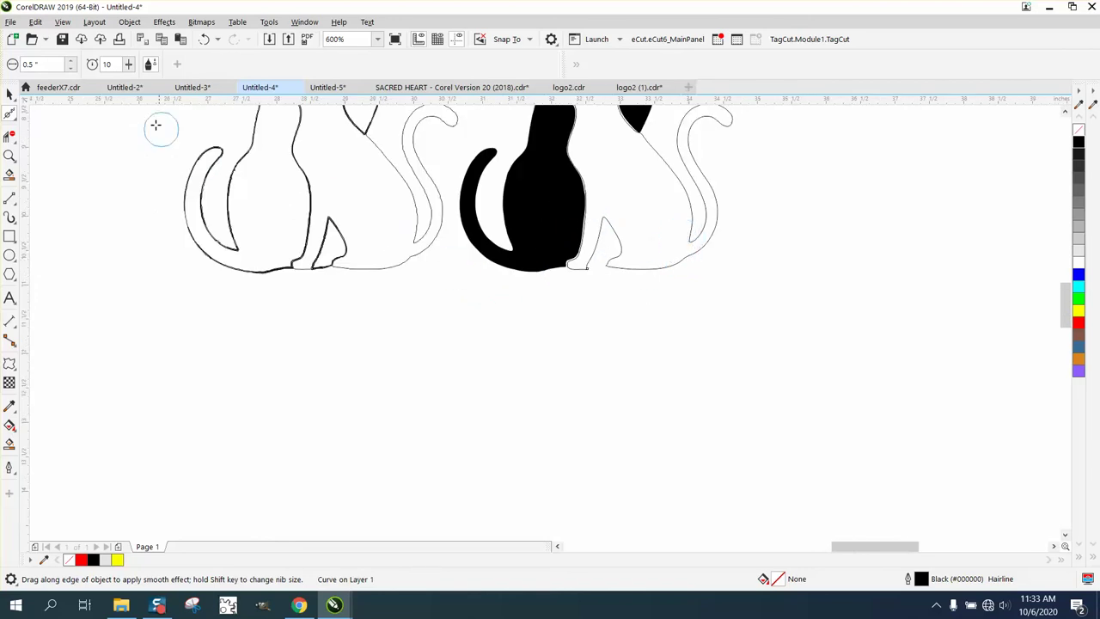
# Remove the cat's black fill and give it a black outline.
pyautogui.click(10, 93)
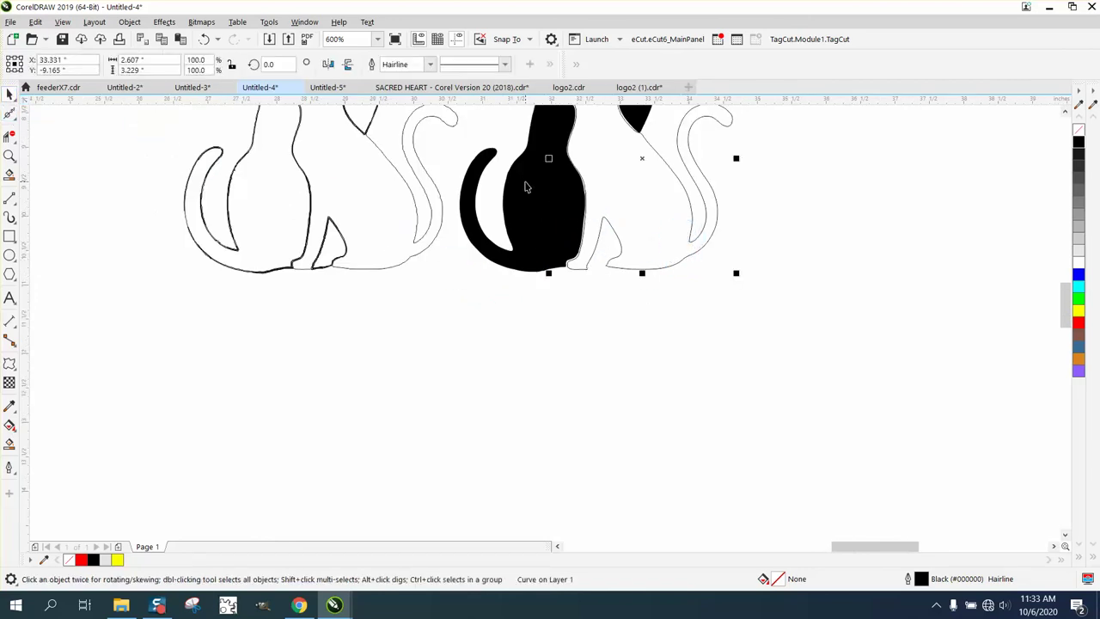
pyautogui.click(526, 188)
pyautogui.click(1080, 129)
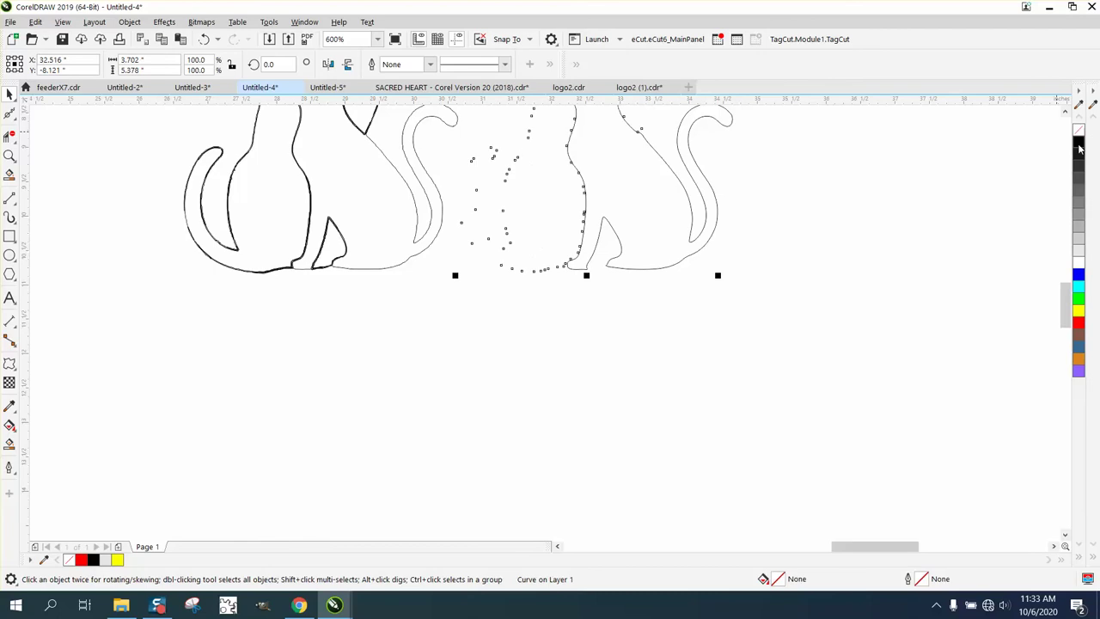
pyautogui.rightClick(1080, 141)
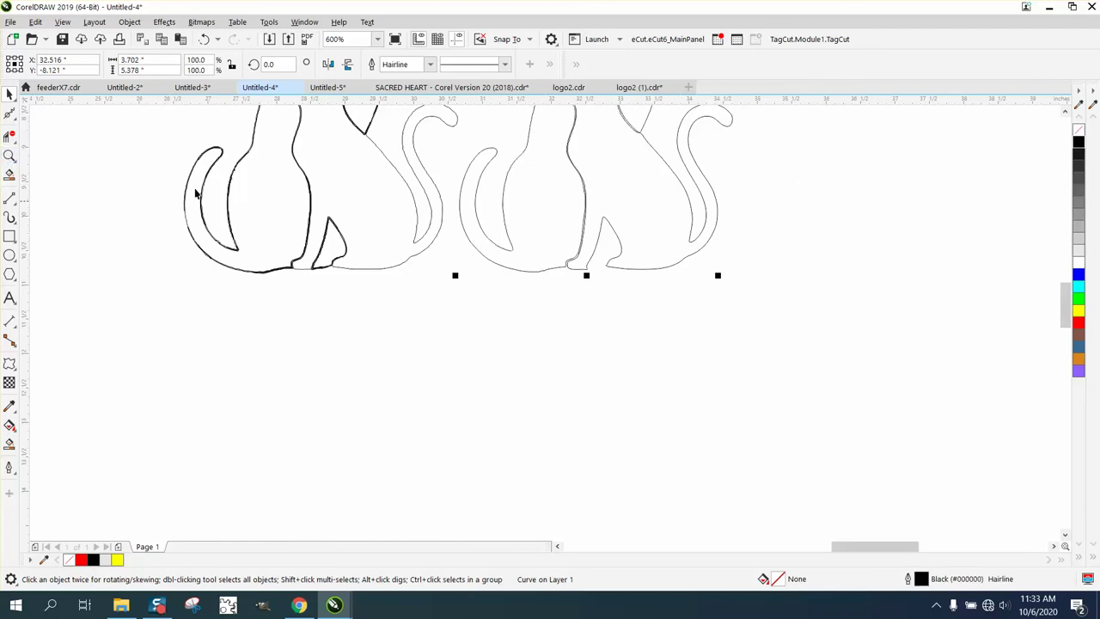
# Zoom in on the cat's foot and draw a short 2-Point cut line across the foot curve.
pyautogui.click(10, 154)
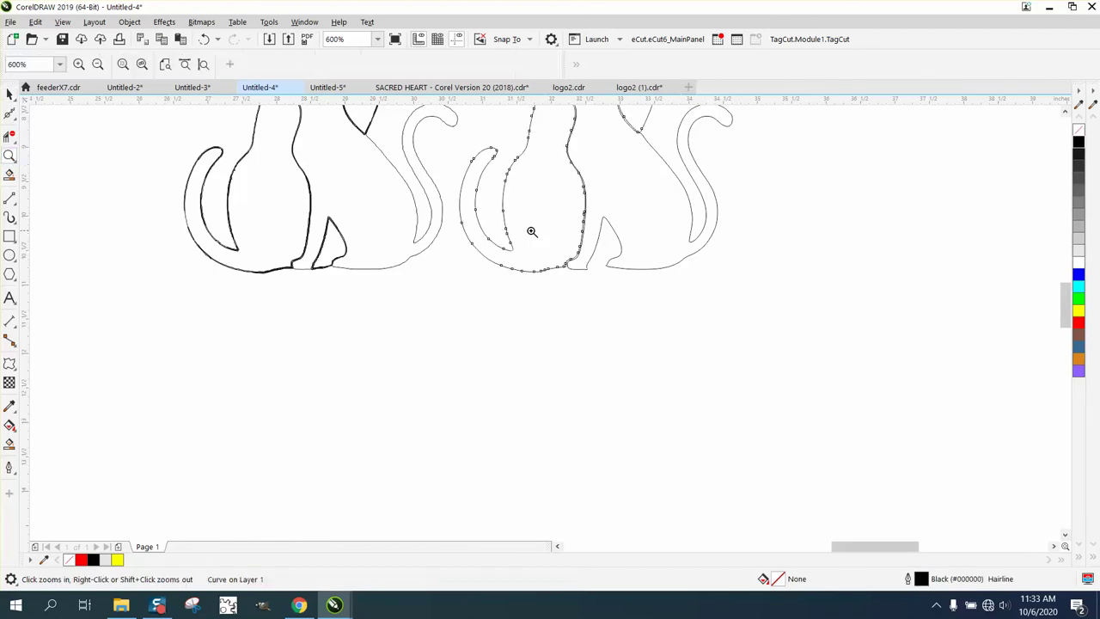
pyautogui.click(679, 287)
pyautogui.rightClick(621, 275)
pyautogui.rightClick(618, 274)
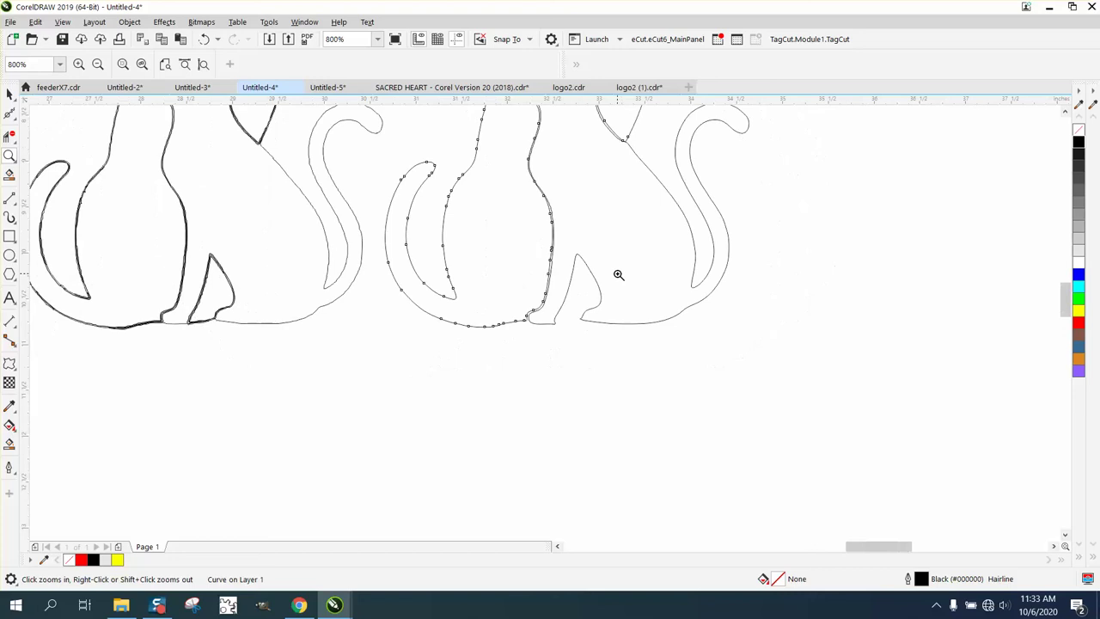
pyautogui.moveTo(572, 337); pyautogui.dragTo(544, 298)
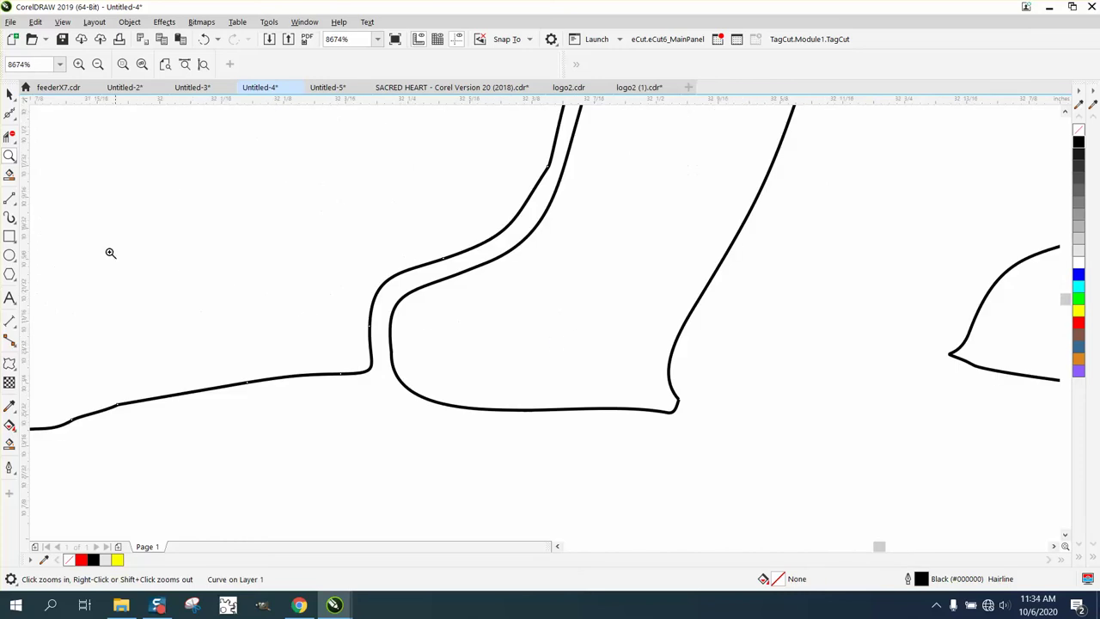
pyautogui.click(15, 206)
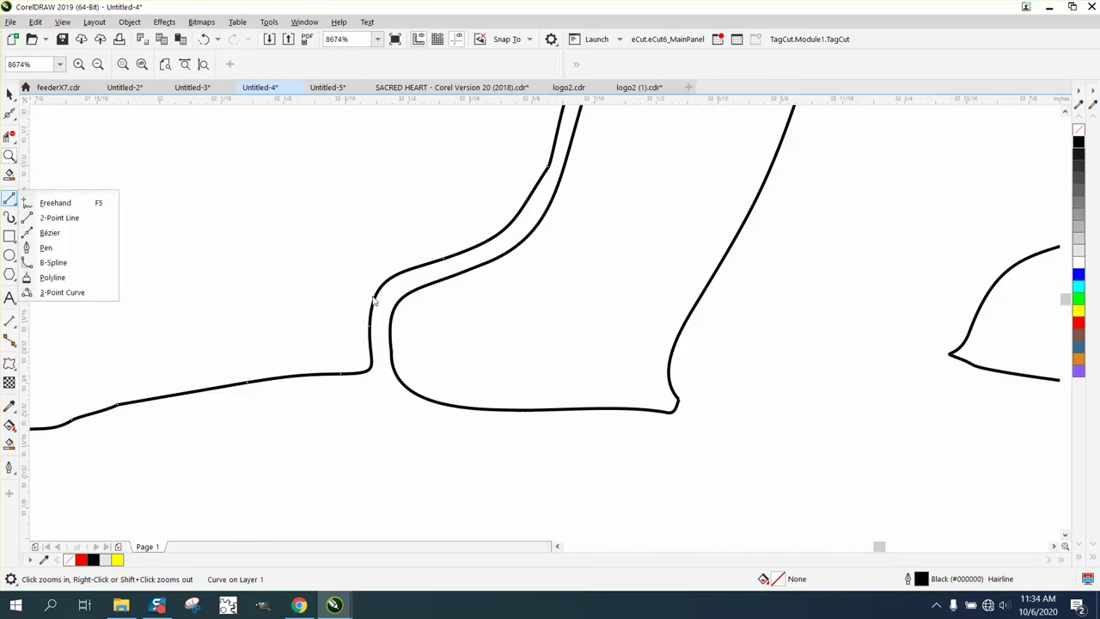
pyautogui.click(74, 218)
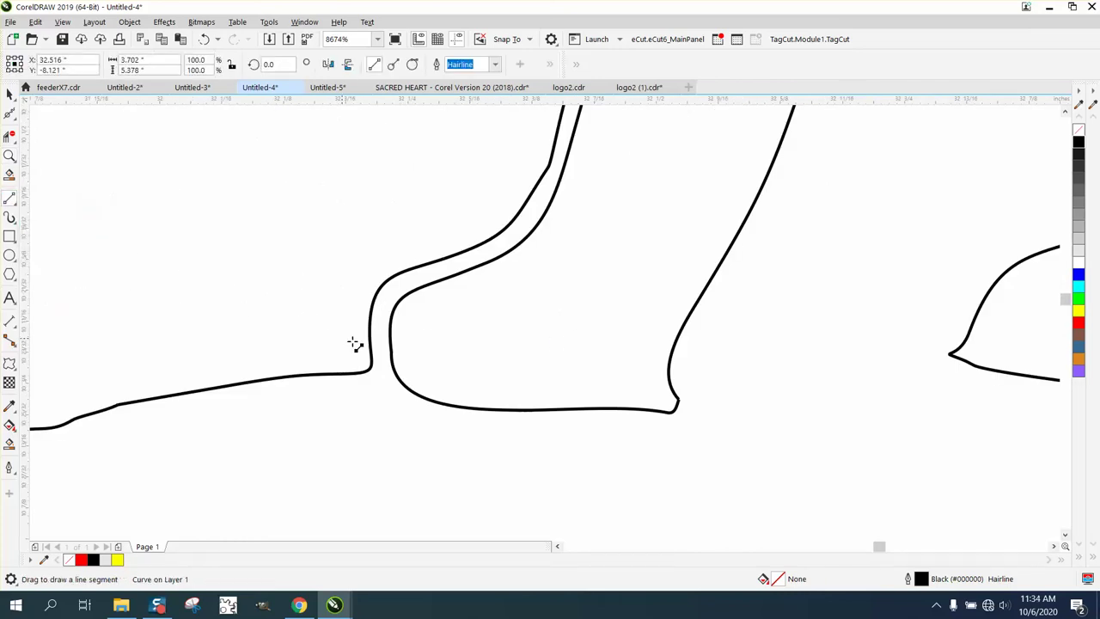
pyautogui.moveTo(357, 360); pyautogui.dragTo(405, 368)
# Draw a cut line through the neck junction and delete the doubled outer neck segment.
pyautogui.scroll(-6, 367, 361)
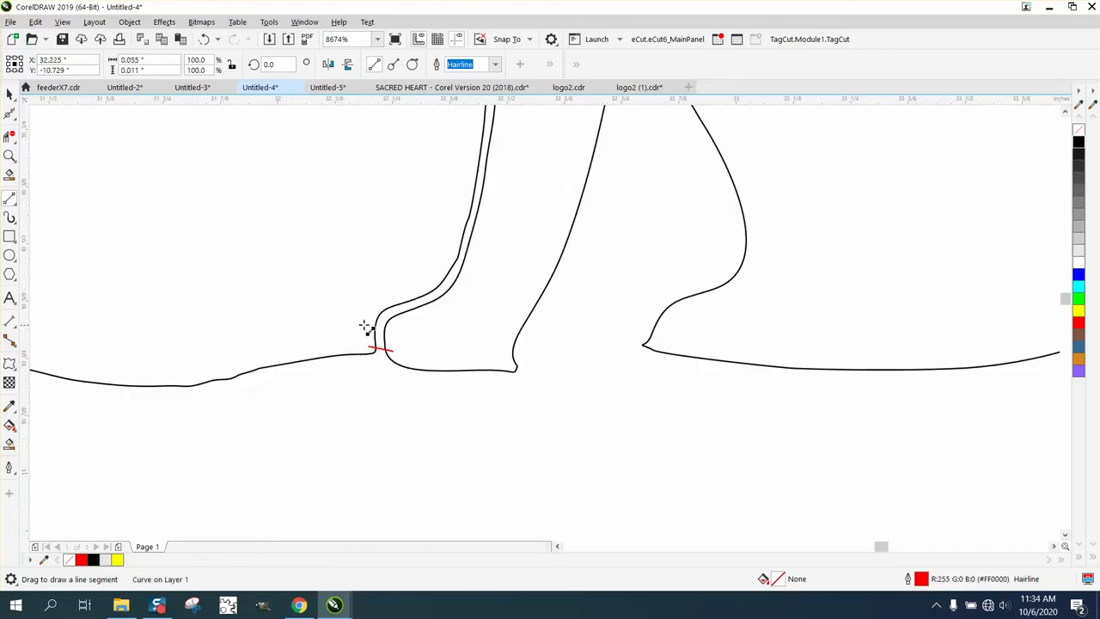
pyautogui.scroll(-3, 484, 322)
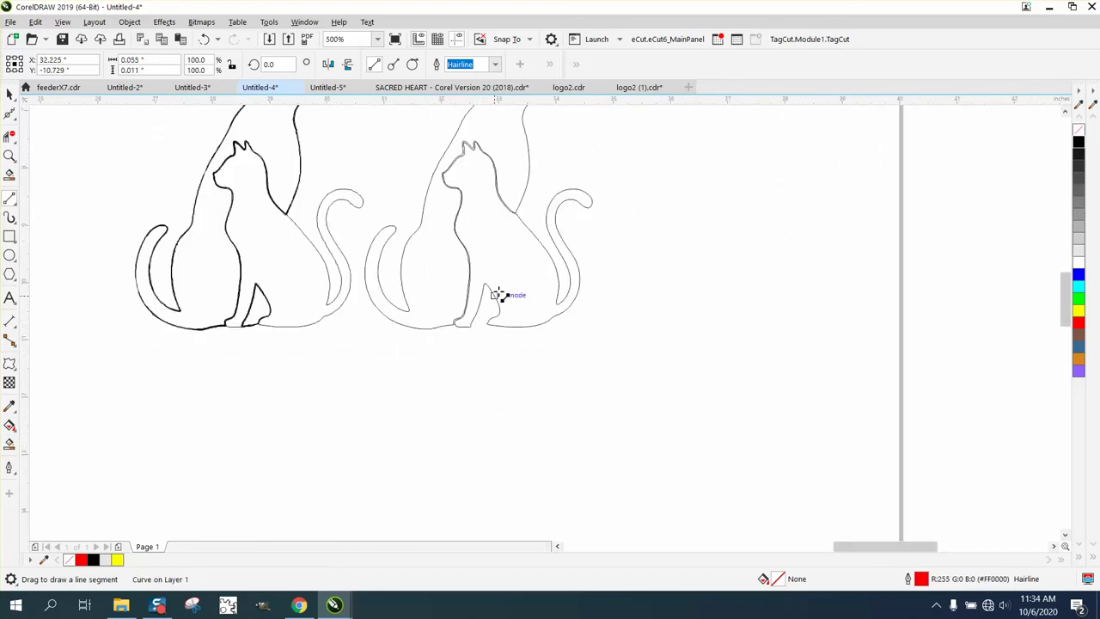
pyautogui.press('z')
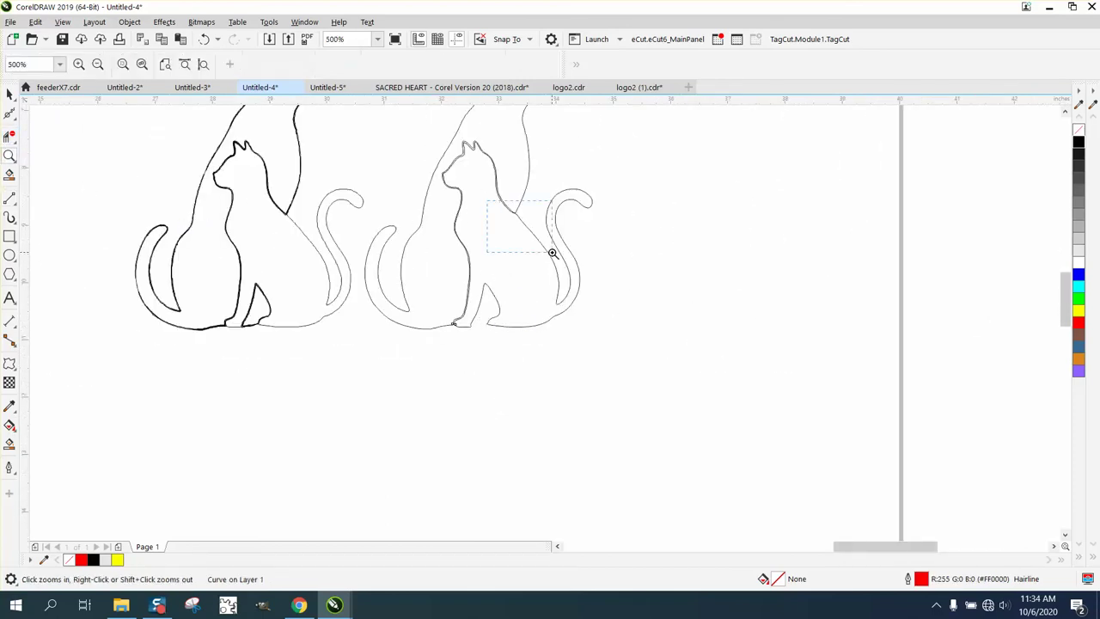
pyautogui.moveTo(487, 202); pyautogui.dragTo(552, 253)
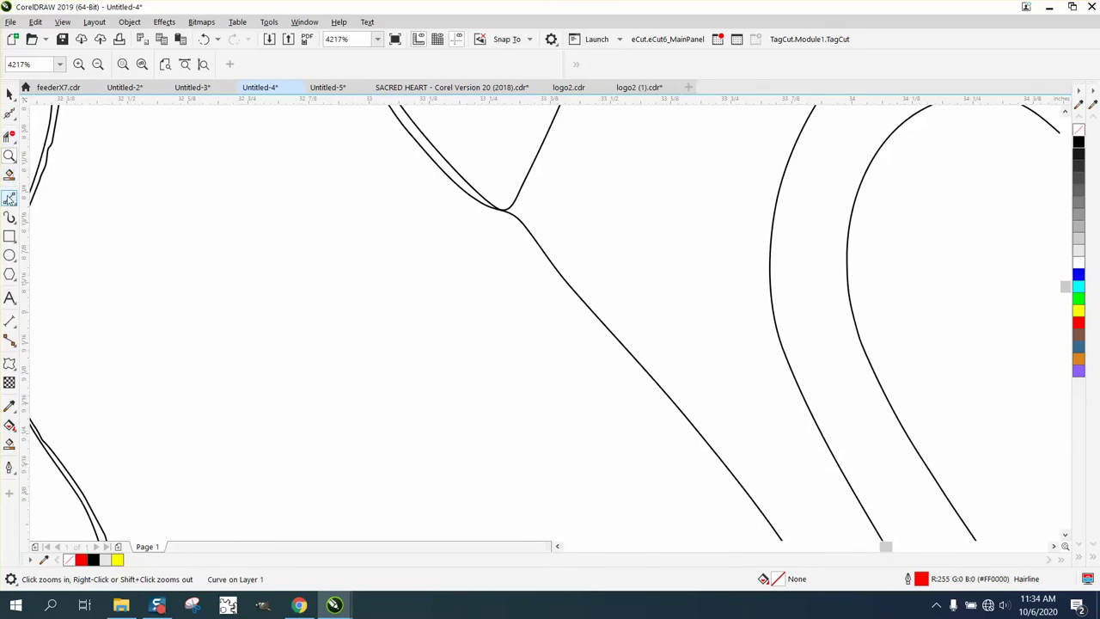
pyautogui.click(9, 198)
pyautogui.moveTo(506, 183); pyautogui.dragTo(504, 238)
pyautogui.click(10, 135)
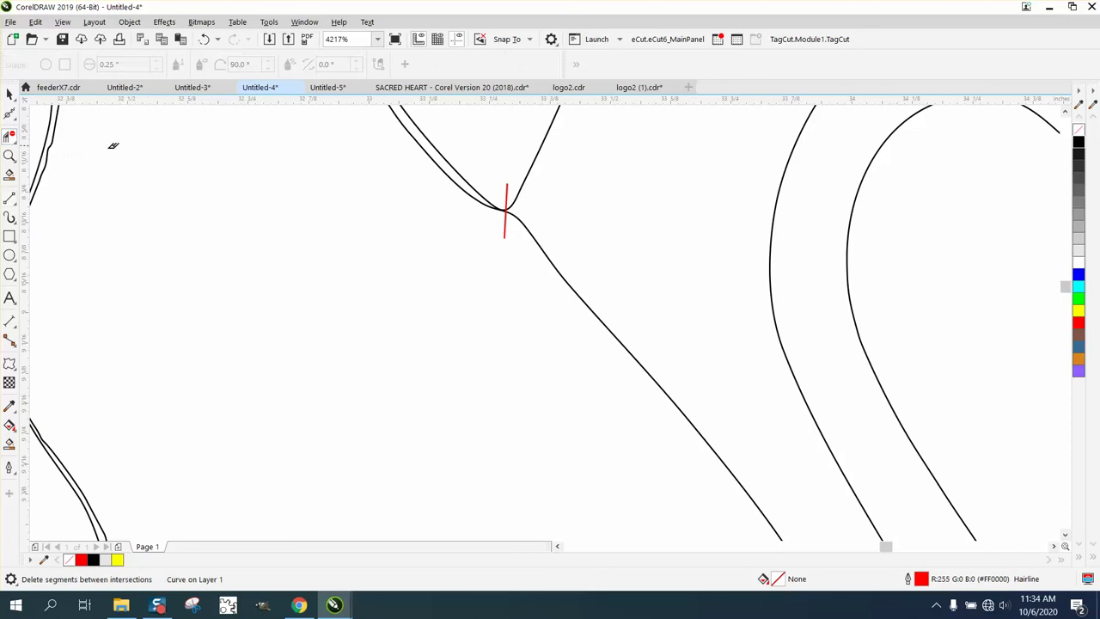
pyautogui.click(422, 140)
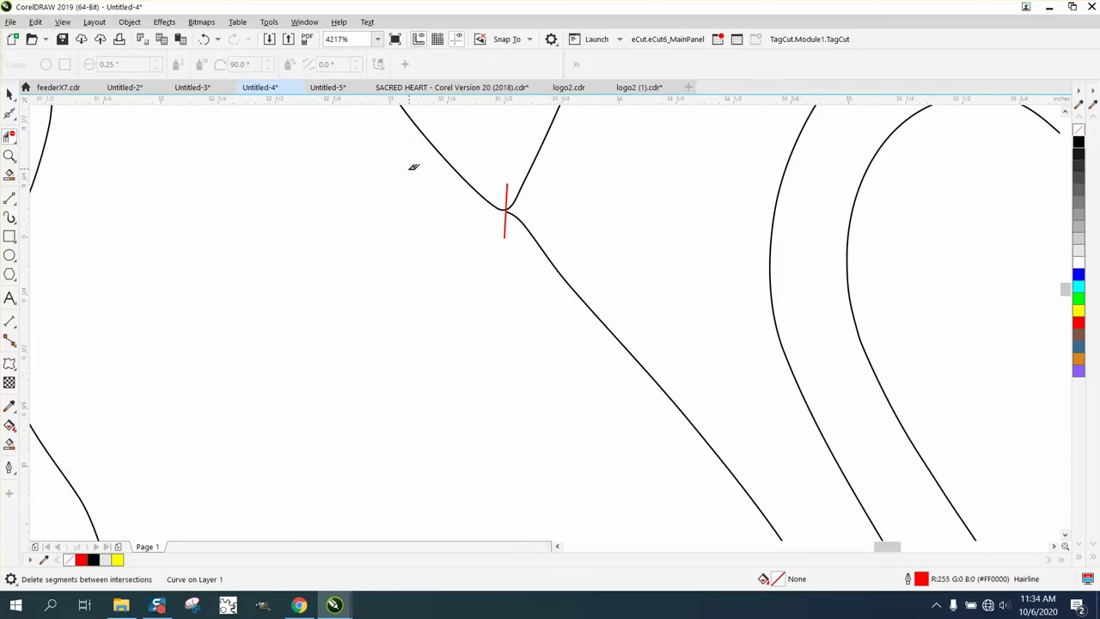
# Zoom in on the red cut line at the neck and delete it.
pyautogui.scroll(-2, 413, 167)
pyautogui.scroll(-3, 305, 270)
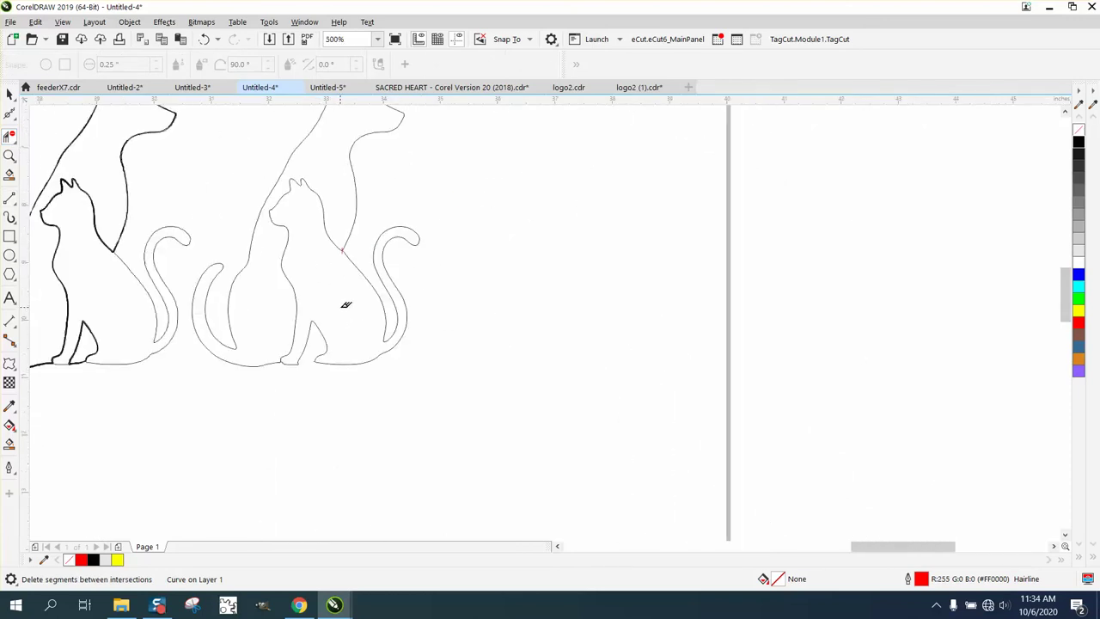
pyautogui.click(9, 155)
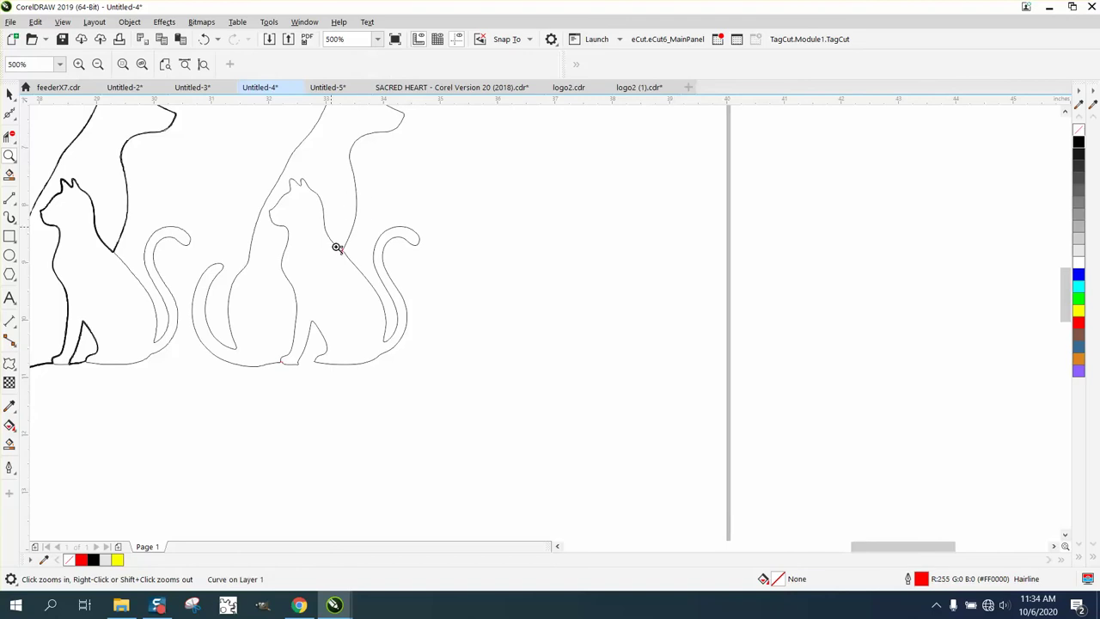
pyautogui.moveTo(297, 208); pyautogui.dragTo(373, 271)
pyautogui.click(9, 112)
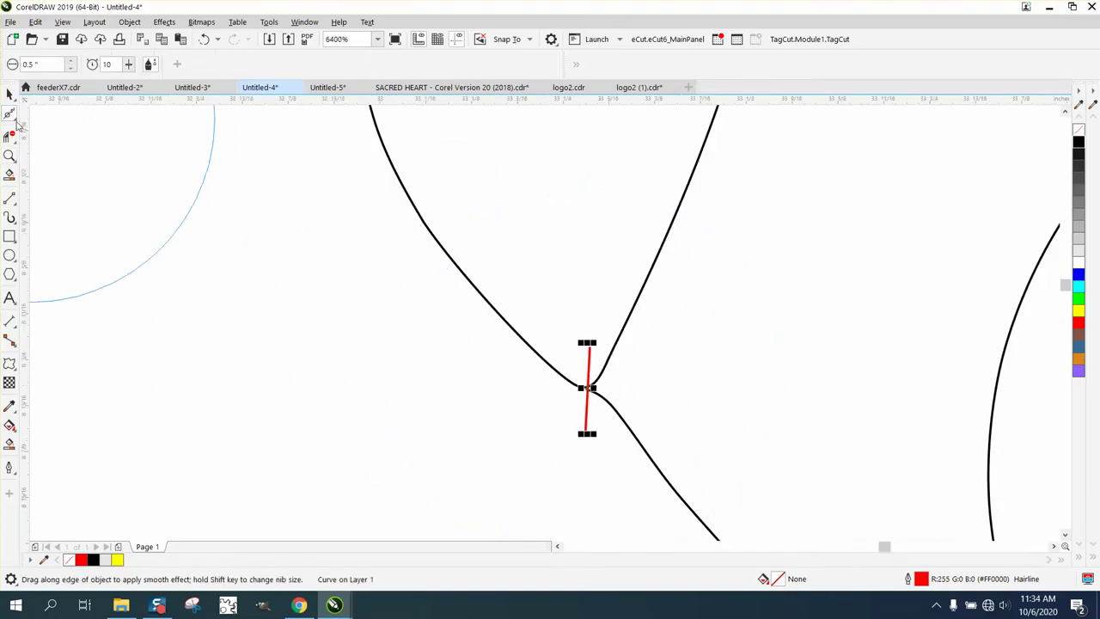
pyautogui.click(9, 92)
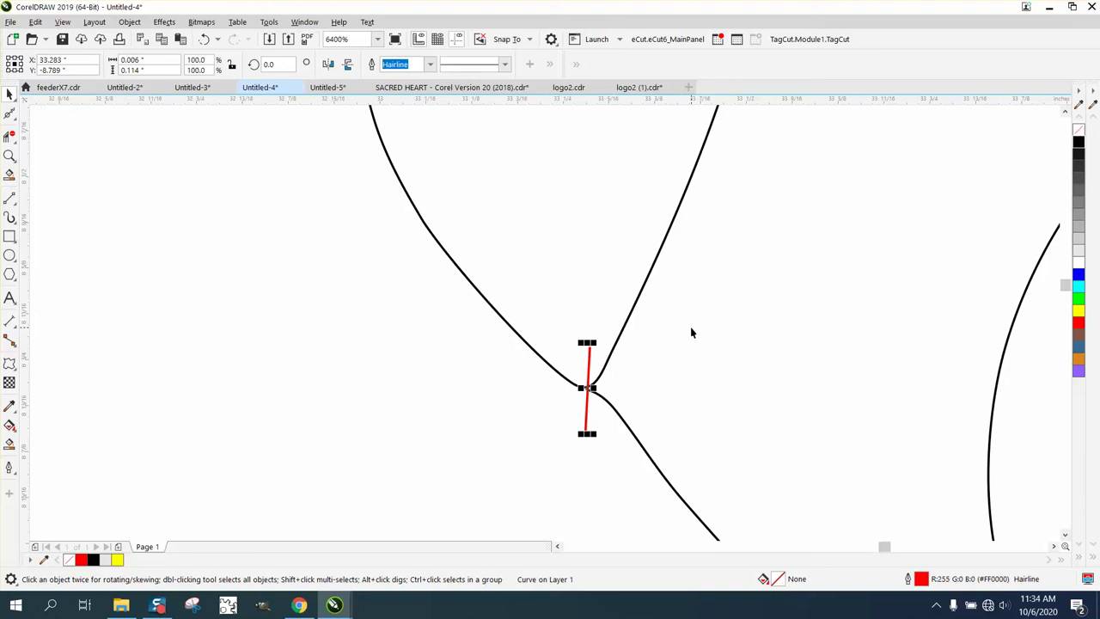
pyautogui.press('Delete')
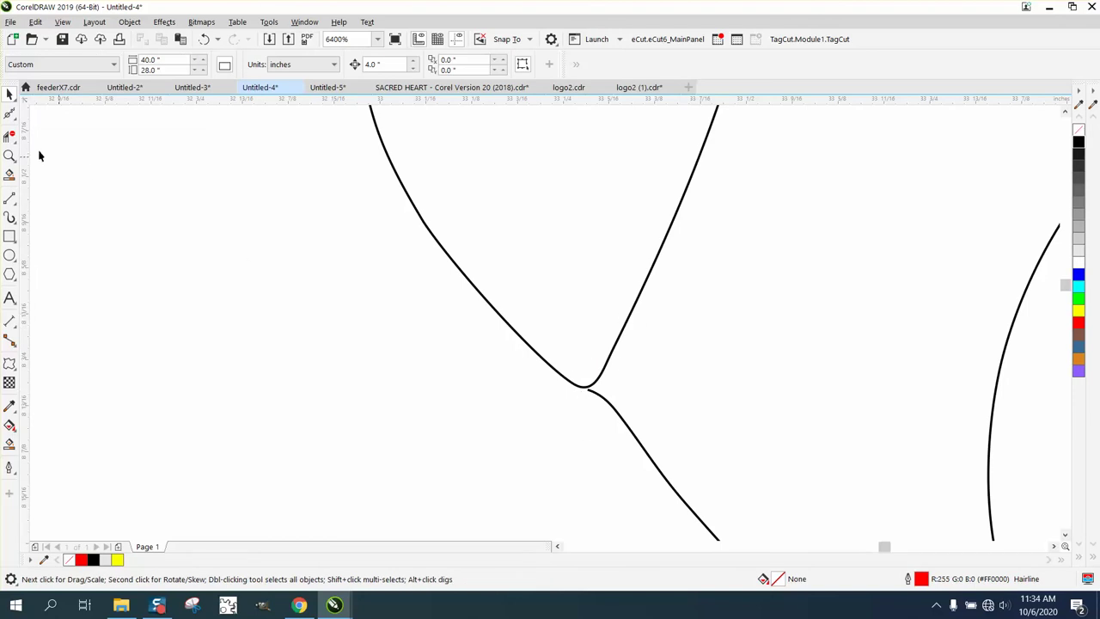
# Drag the lower neck curve's end node onto the upper curve, undoing two misplaced attempts.
pyautogui.click(9, 156)
pyautogui.moveTo(653, 433); pyautogui.dragTo(652, 433)
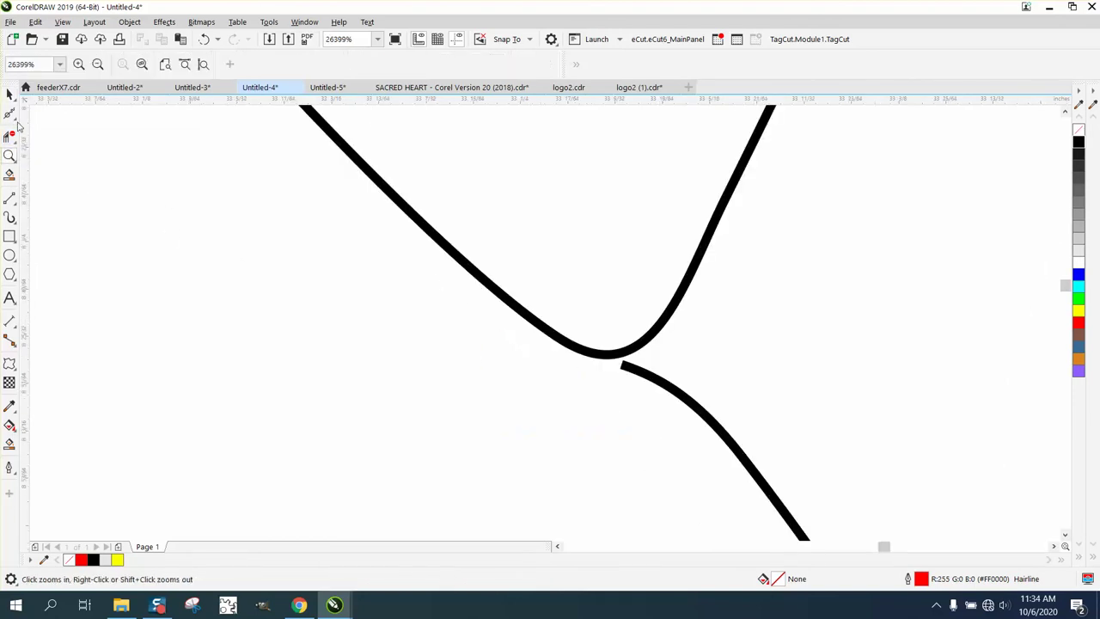
pyautogui.click(9, 113)
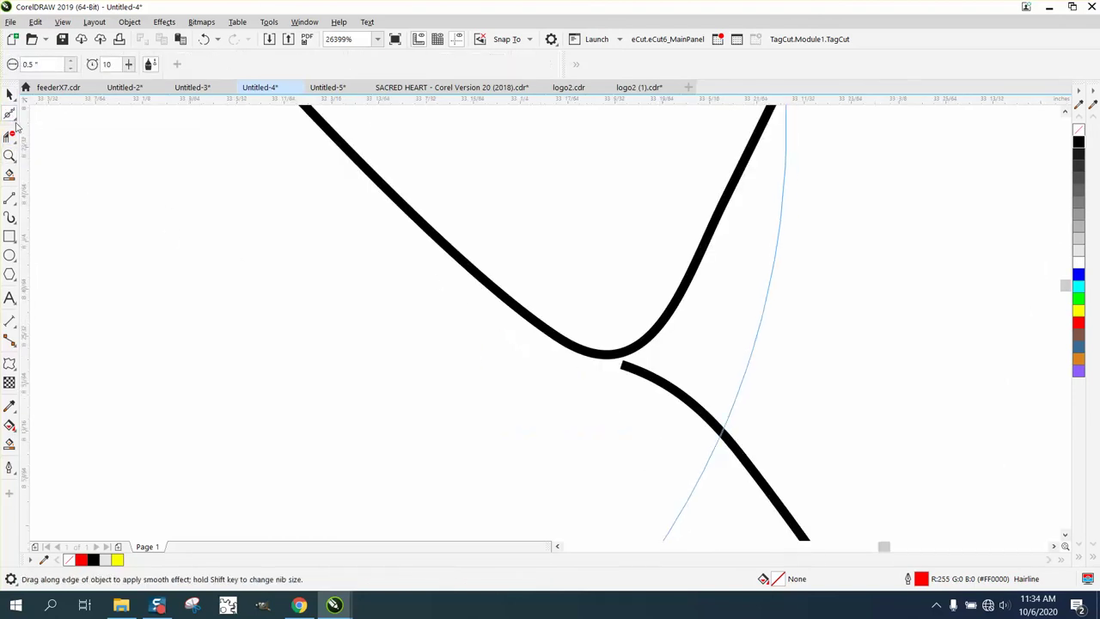
pyautogui.click(14, 119)
pyautogui.click(51, 135)
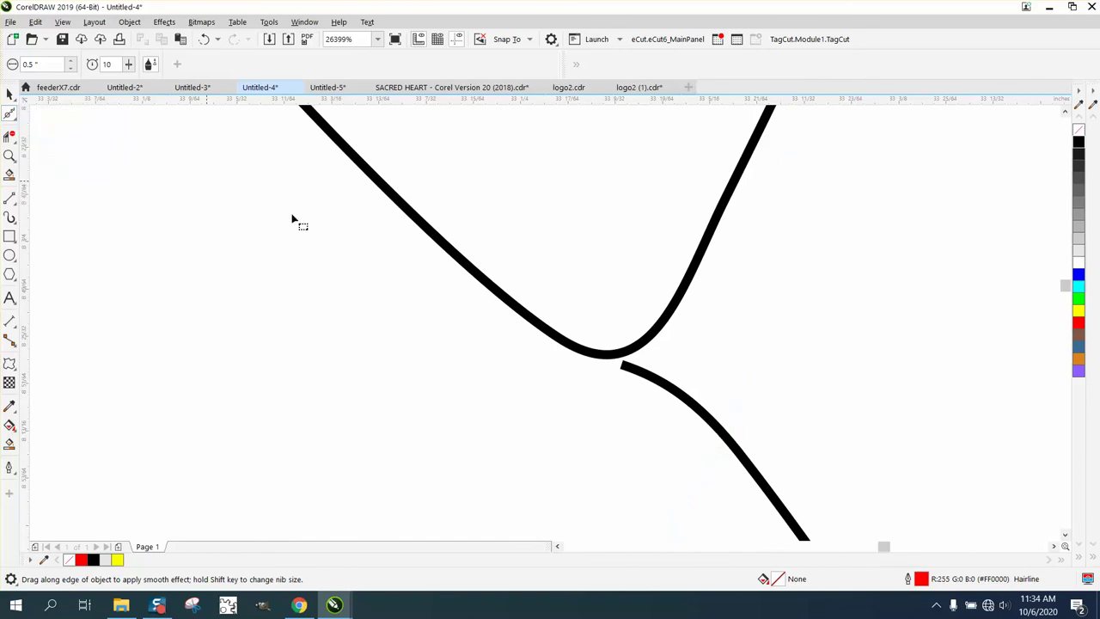
pyautogui.press('F10')
pyautogui.click(643, 373)
pyautogui.moveTo(625, 367)
pyautogui.mouseDown()
pyautogui.moveTo(608, 359)
pyautogui.moveTo(607, 370)
pyautogui.moveTo(625, 367)
pyautogui.moveTo(610, 353)
pyautogui.mouseUp()
pyautogui.click(204, 39)
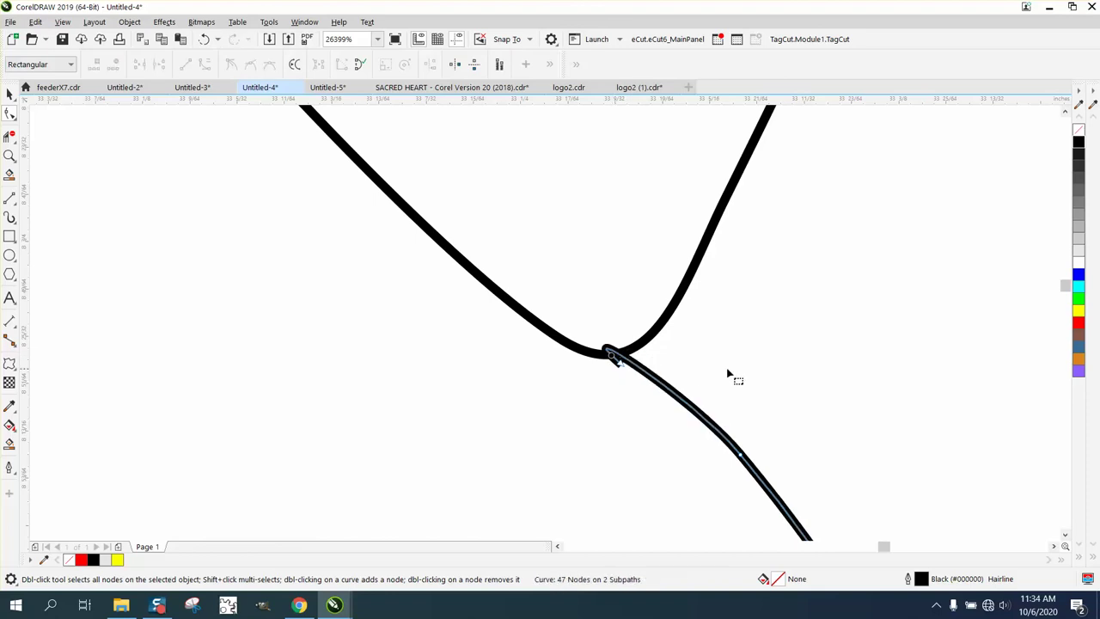
pyautogui.click(204, 39)
pyautogui.moveTo(628, 369); pyautogui.dragTo(613, 356)
pyautogui.scroll(-1, 526, 230)
pyautogui.scroll(-4, 526, 230)
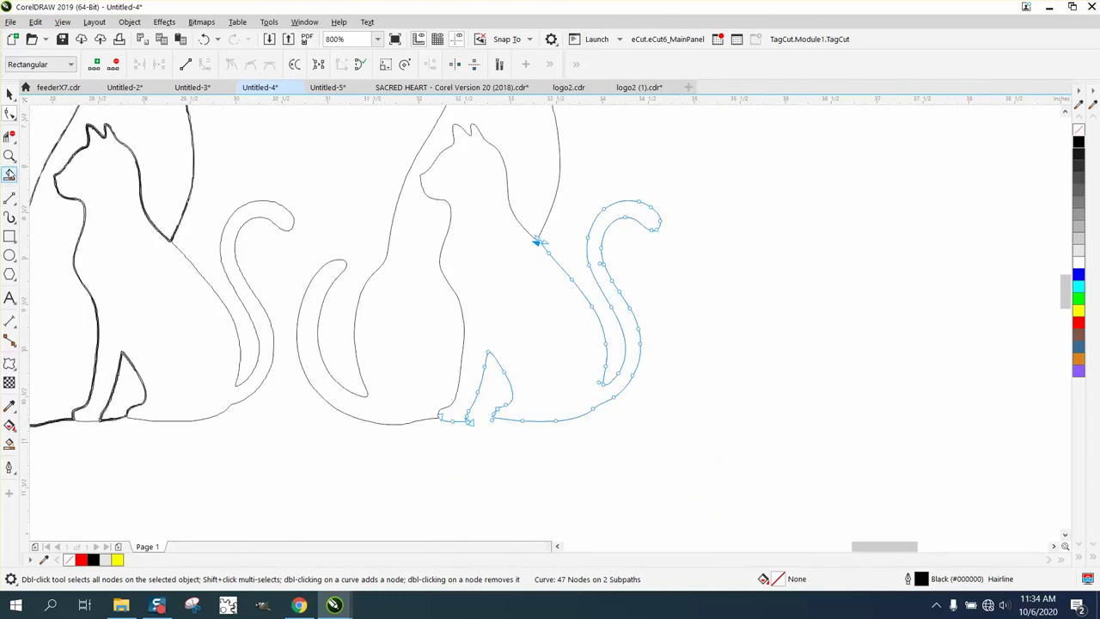
# At the cat's foot, select the red cut line and join the right curve's end to the other end.
pyautogui.click(9, 155)
pyautogui.moveTo(487, 451); pyautogui.dragTo(487, 451)
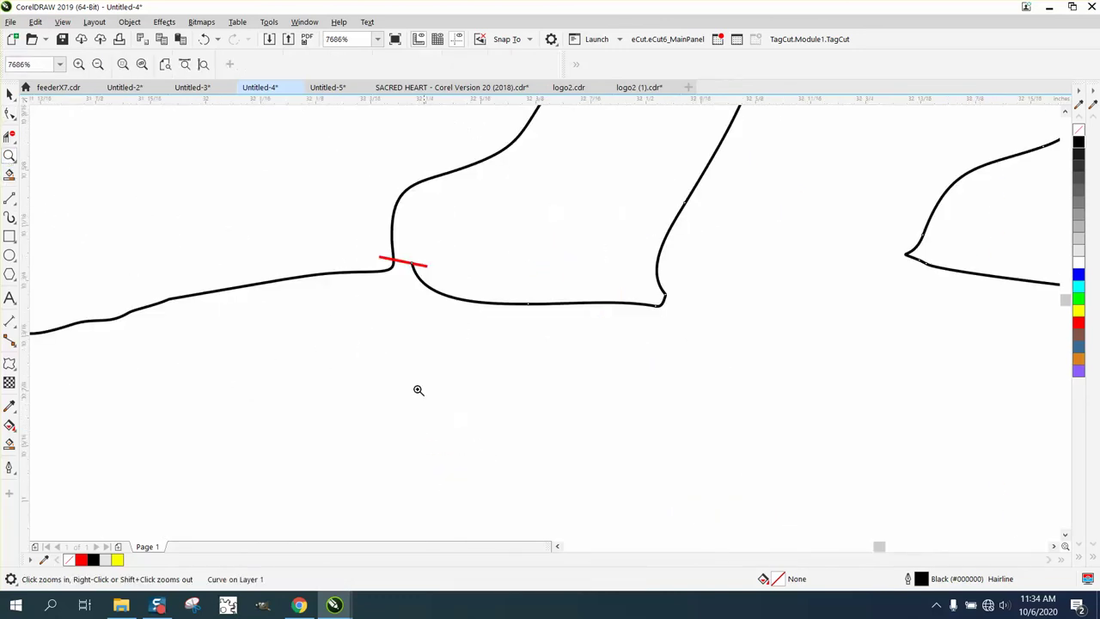
pyautogui.click(9, 114)
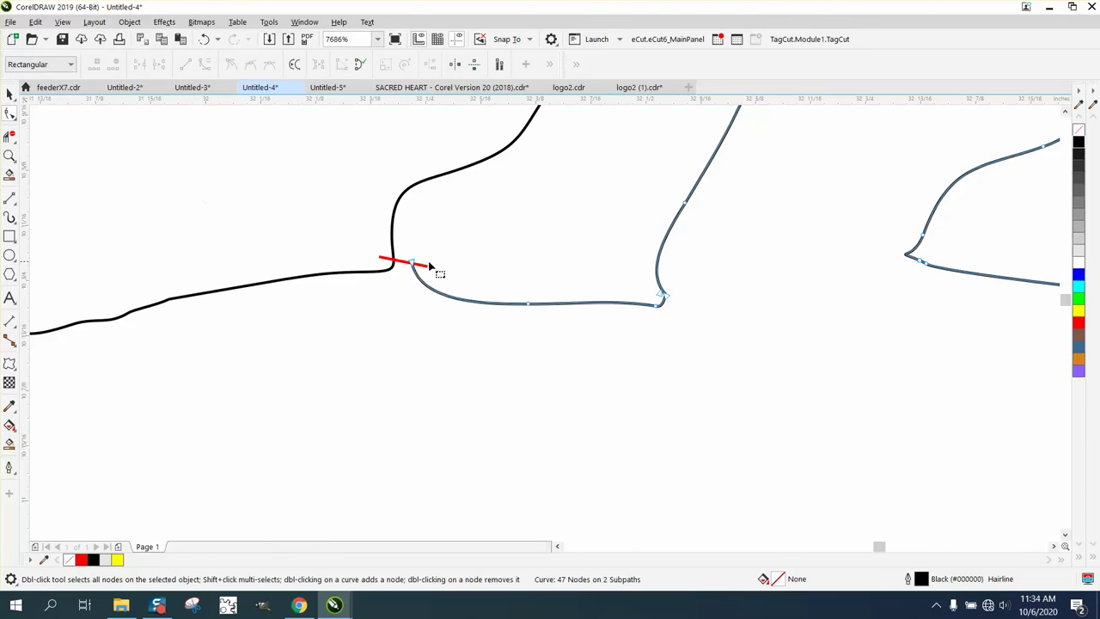
pyautogui.click(427, 269)
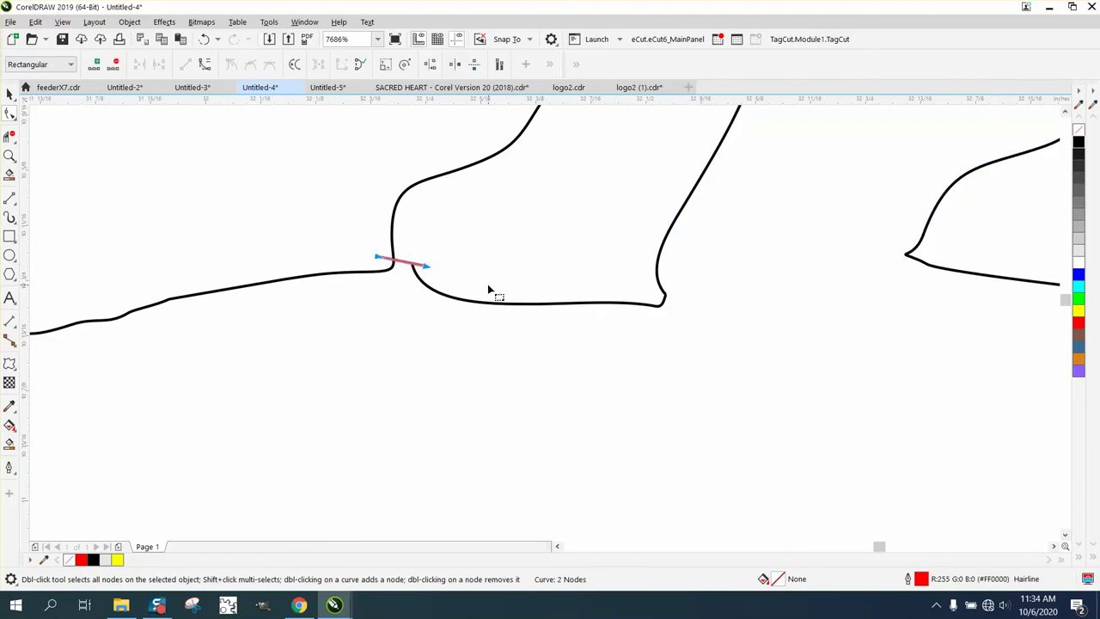
pyautogui.click(413, 268)
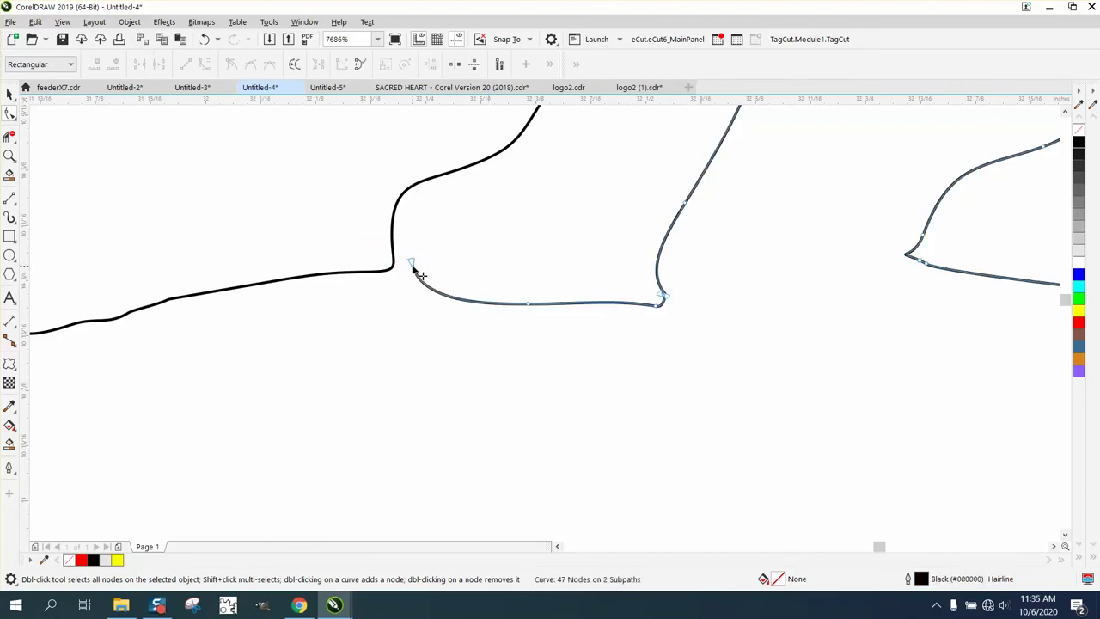
pyautogui.moveTo(413, 269); pyautogui.dragTo(400, 277)
# Zoom in closely on the sharp corner node of the outline.
pyautogui.scroll(-3, 468, 316)
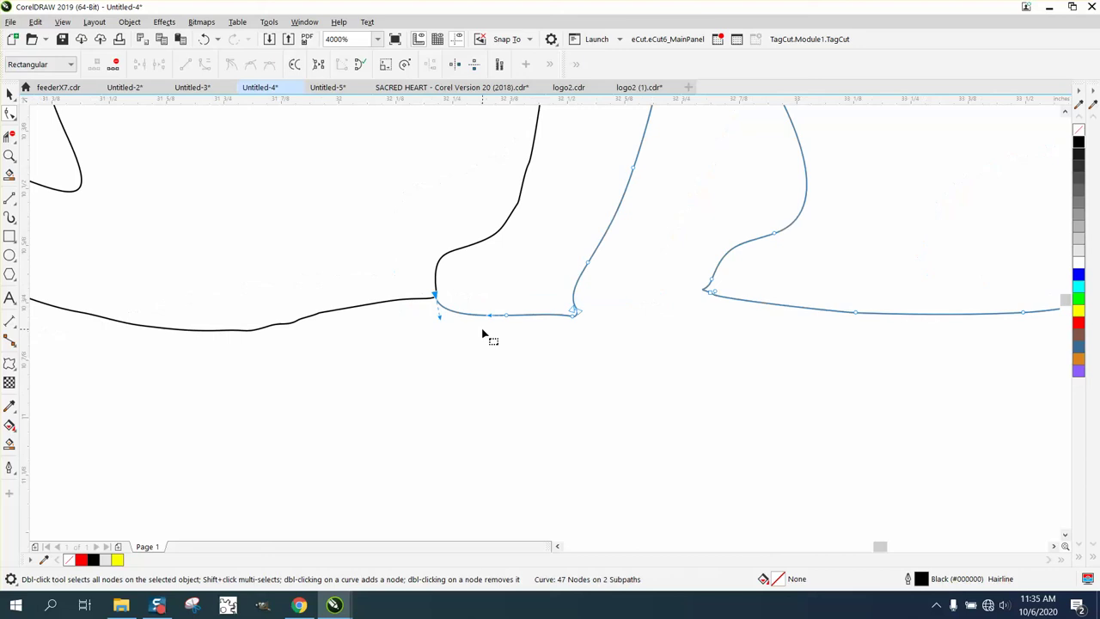
pyautogui.scroll(-2, 488, 332)
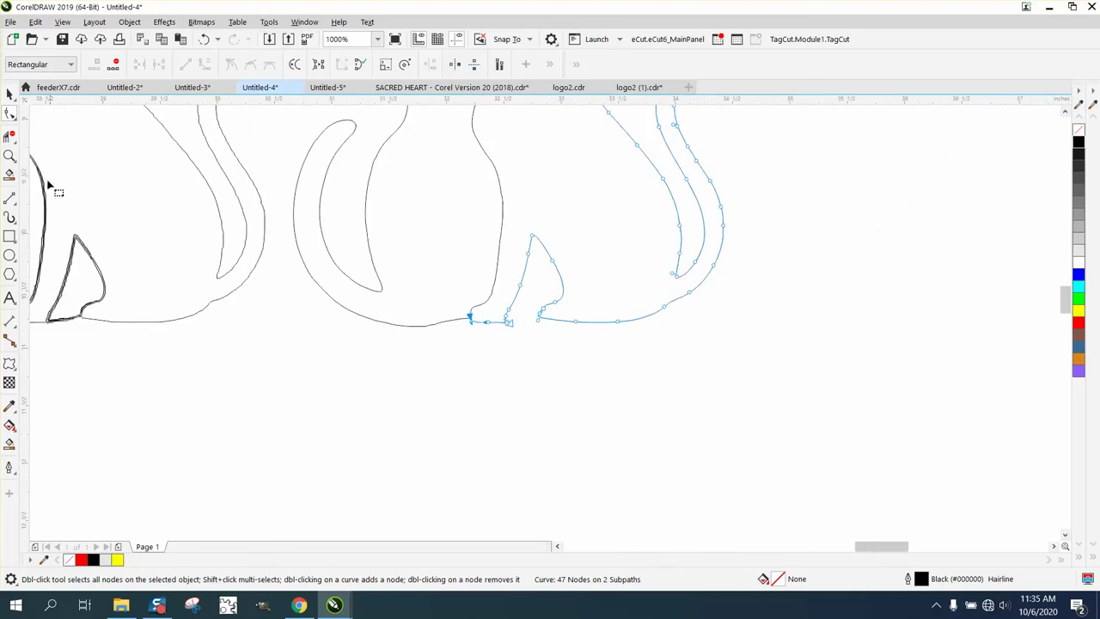
pyautogui.click(9, 156)
pyautogui.moveTo(571, 336); pyautogui.dragTo(570, 336)
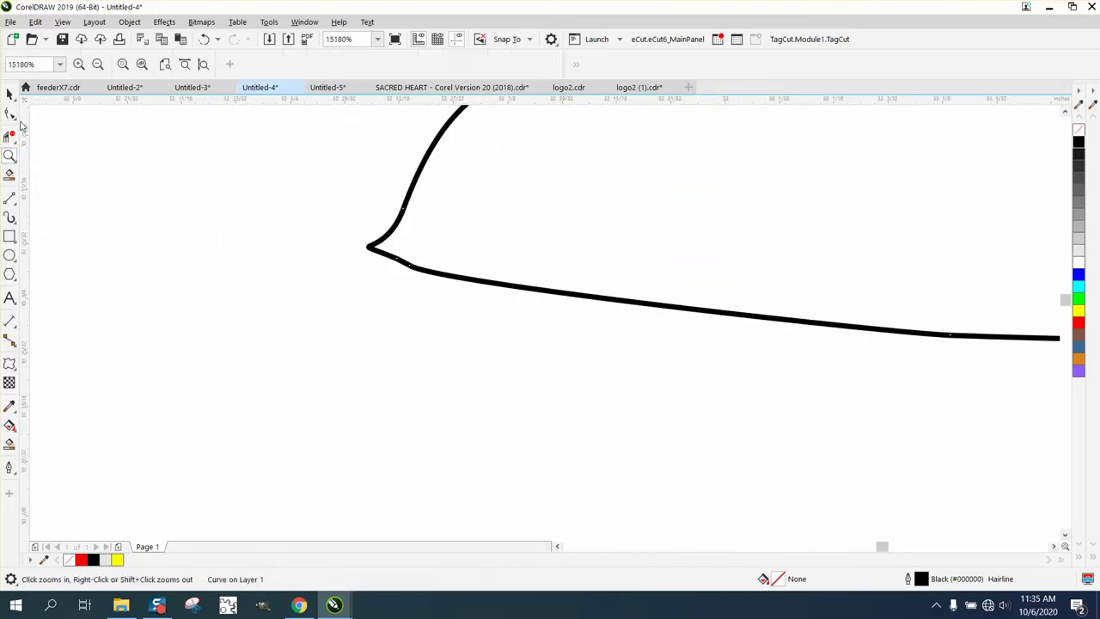
# Try reshaping the sharp cusp node by dragging it, then undo the change.
pyautogui.click(11, 115)
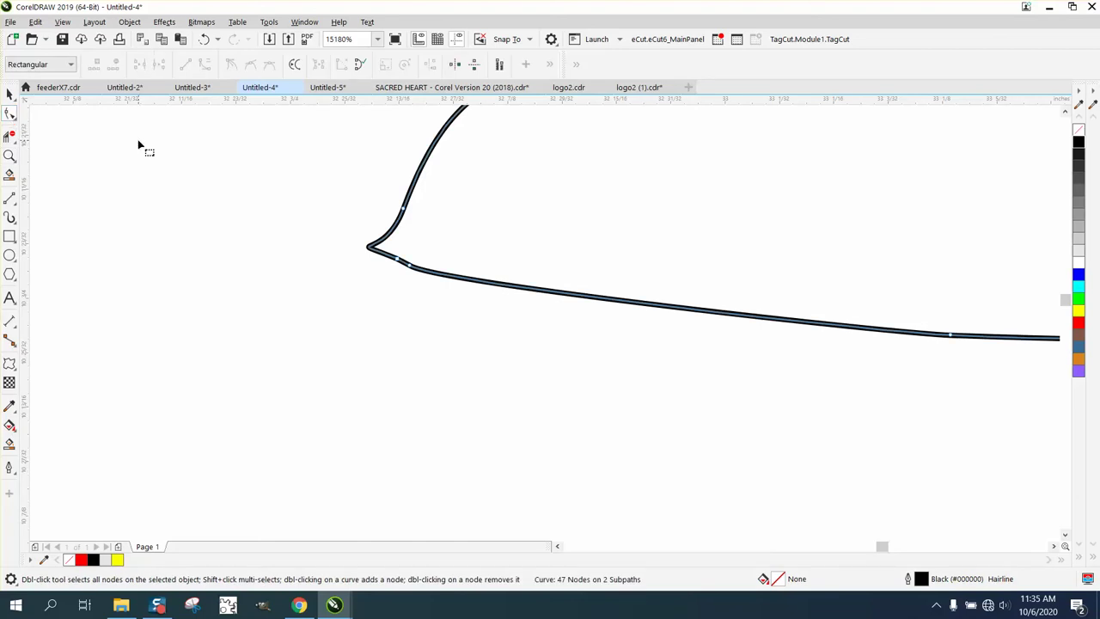
pyautogui.click(9, 94)
pyautogui.click(9, 113)
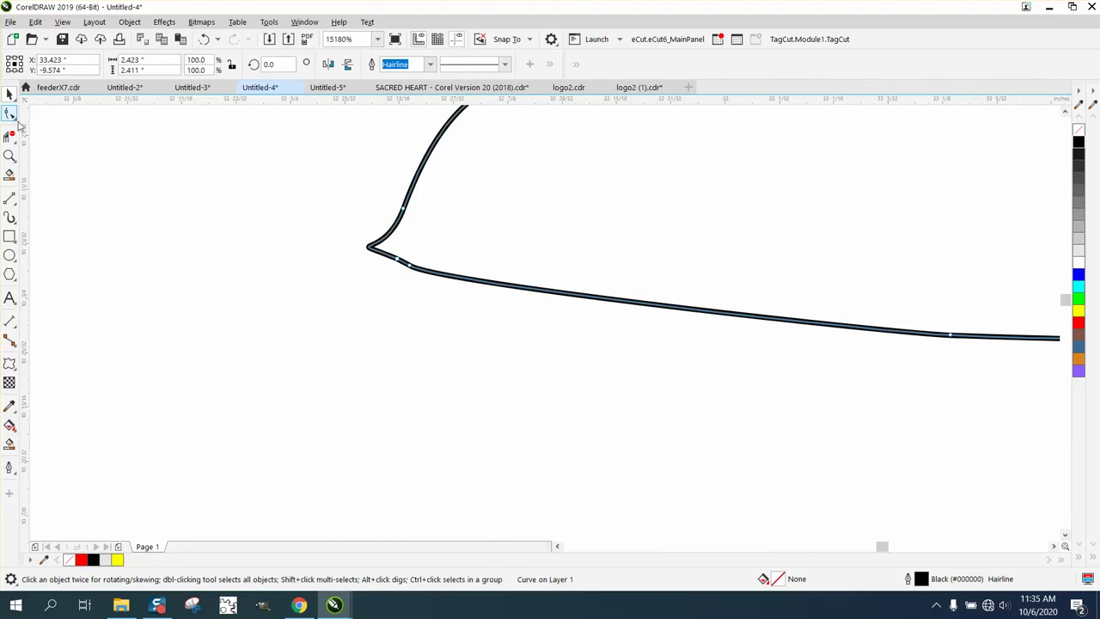
pyautogui.click(400, 261)
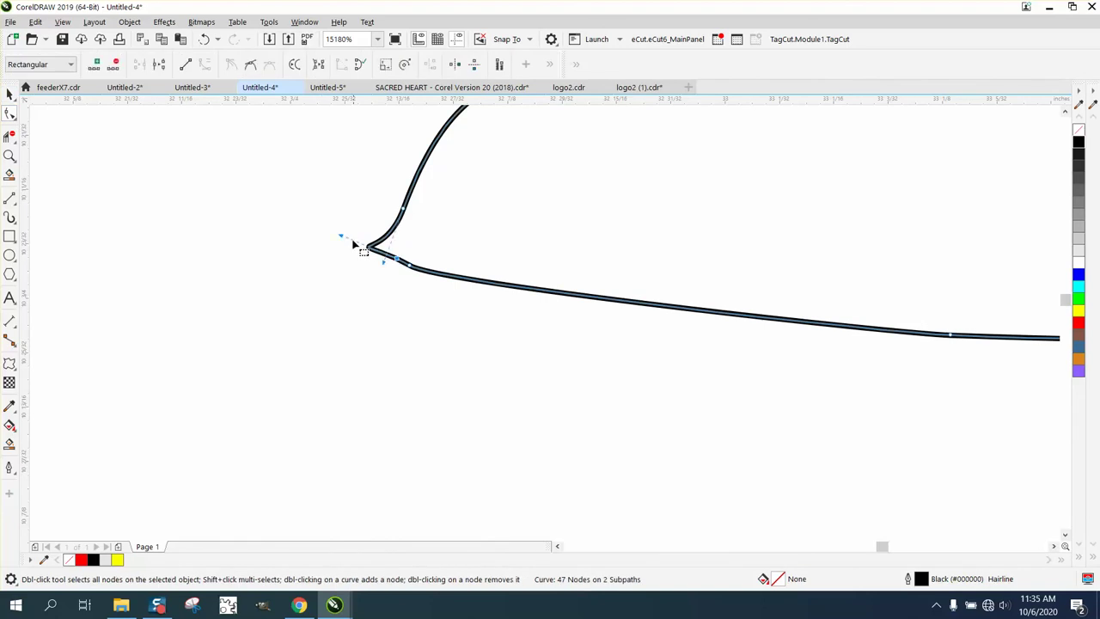
pyautogui.moveTo(382, 259); pyautogui.dragTo(347, 249)
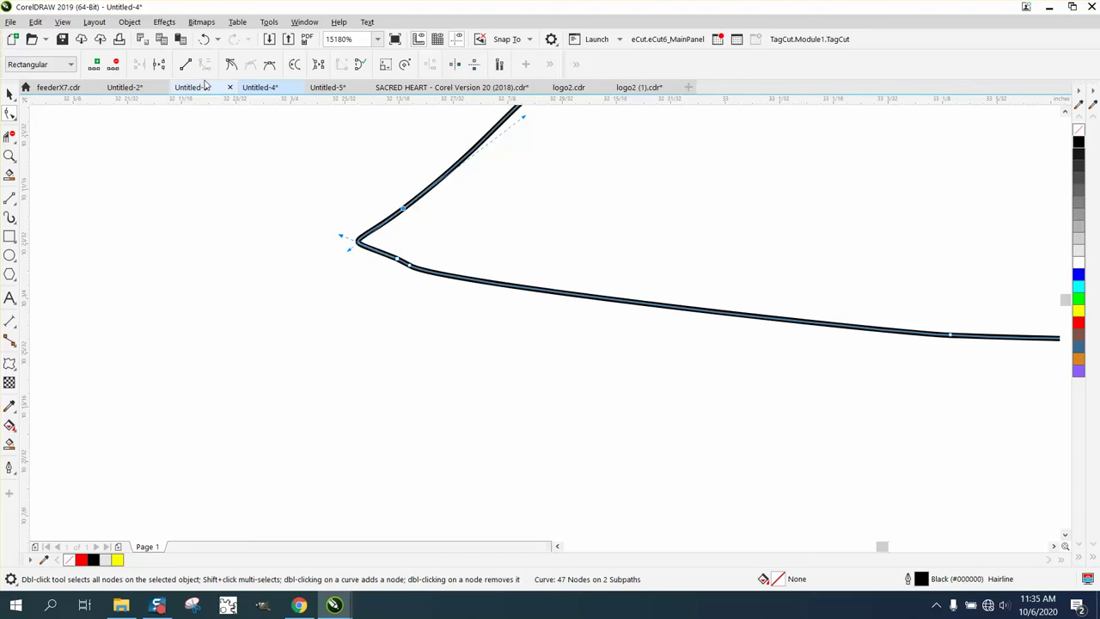
pyautogui.click(204, 41)
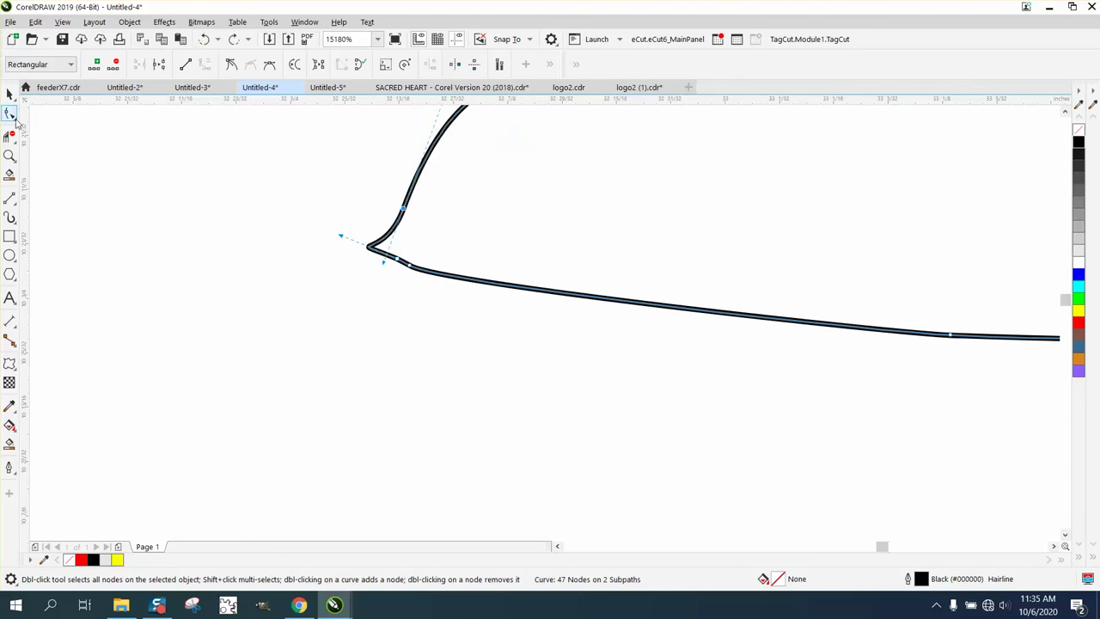
# Pick the Smooth brush from the Shape flyout and zoom out.
pyautogui.click(13, 118)
pyautogui.click(53, 136)
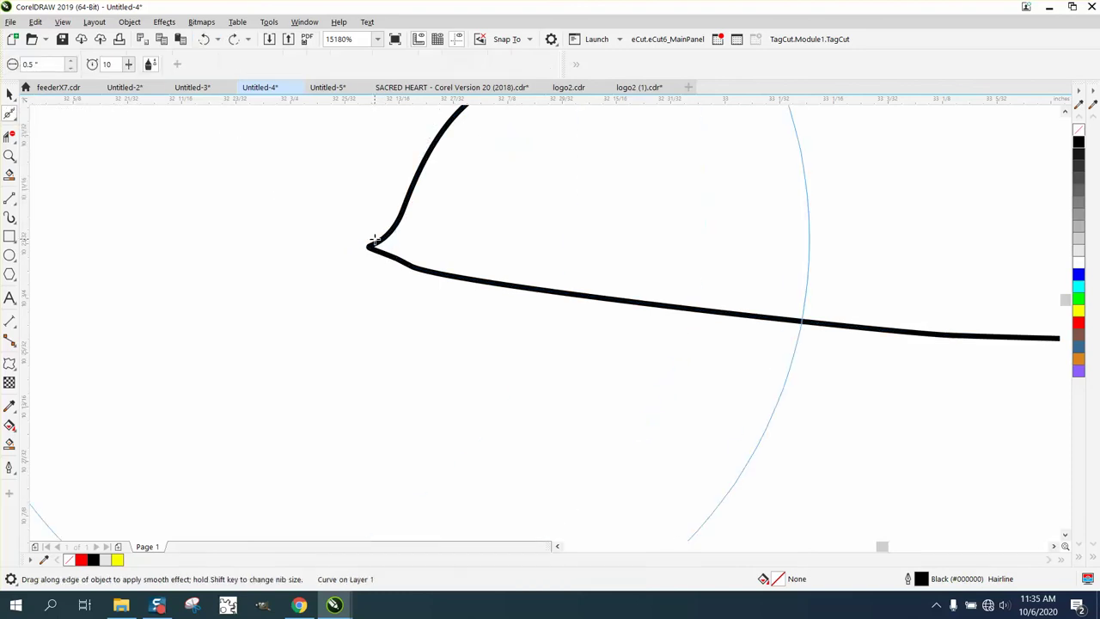
pyautogui.scroll(-2, 332, 270)
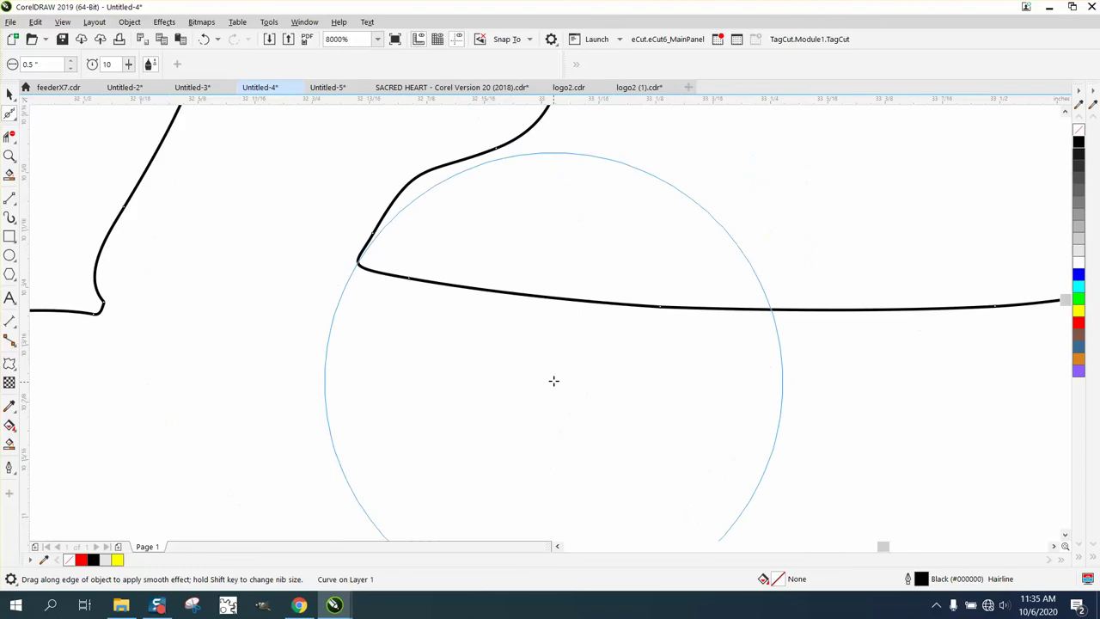
pyautogui.scroll(-2, 550, 371)
pyautogui.scroll(-3, 550, 371)
pyautogui.scroll(-5, 439, 336)
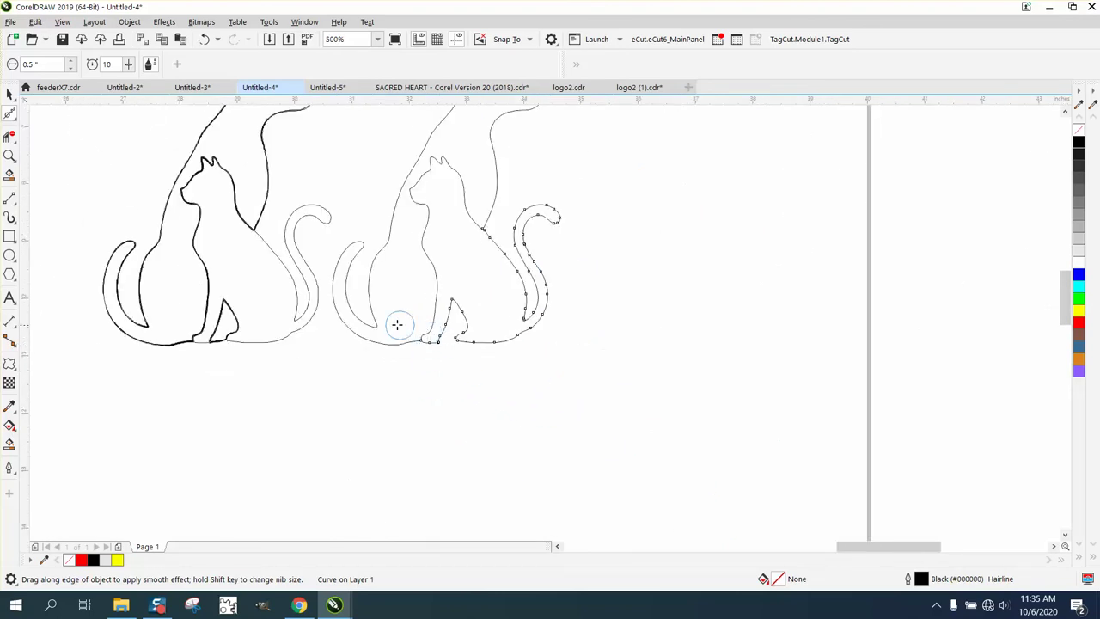
# Smart Fill the dog-and-cat and cat regions, shift them beside the outlines, and fill the cat 10% Black.
pyautogui.click(9, 93)
pyautogui.click(236, 147)
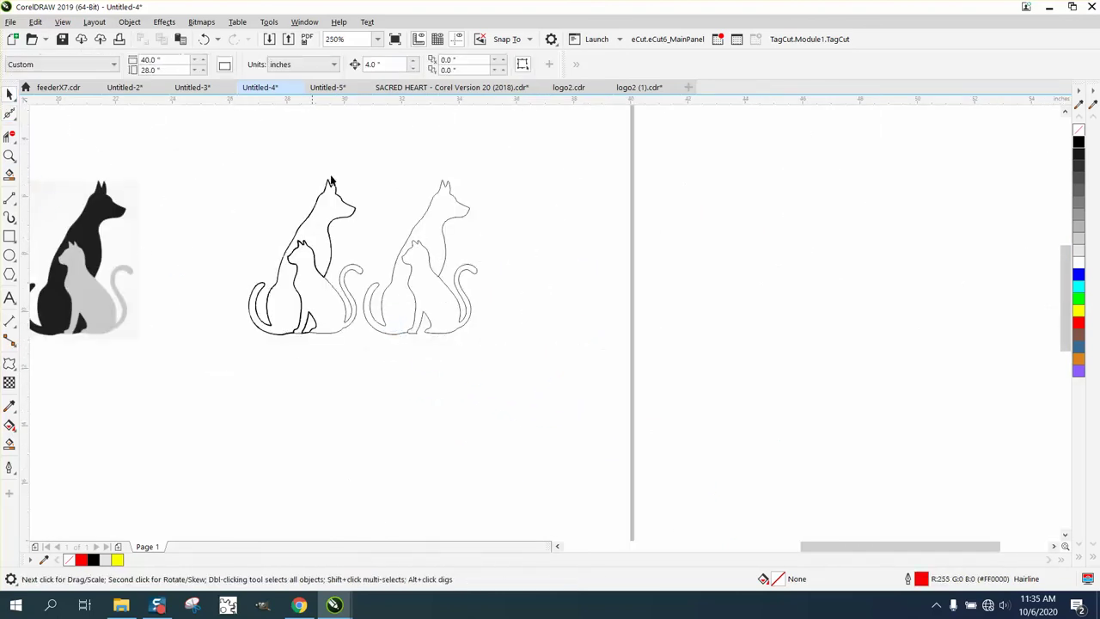
pyautogui.click(10, 444)
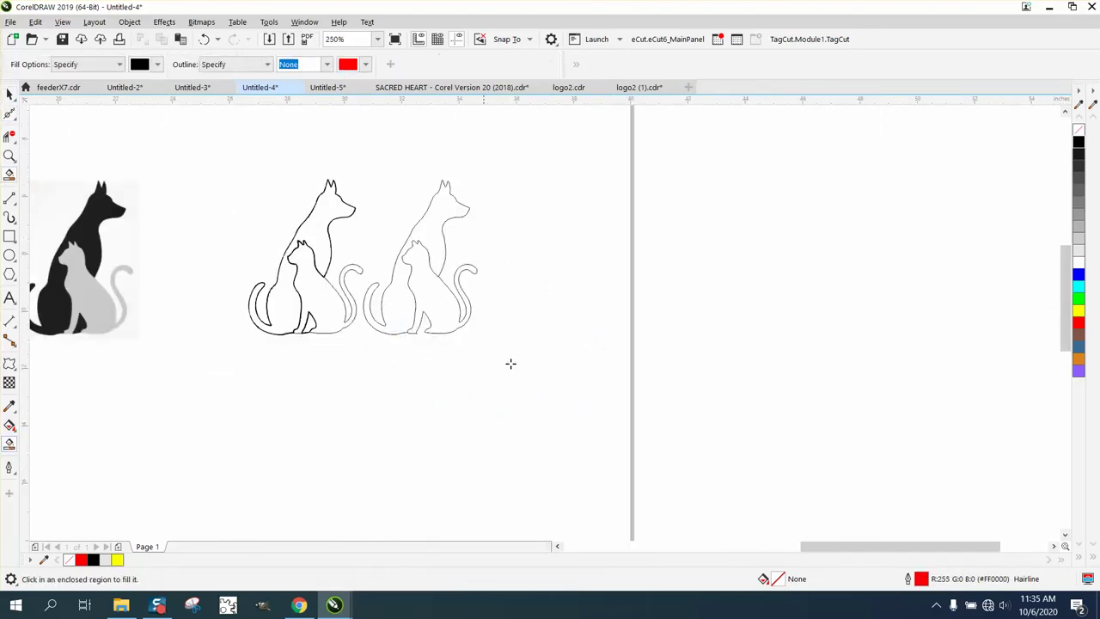
pyautogui.click(425, 248)
pyautogui.hotkey('shift', 'Right')
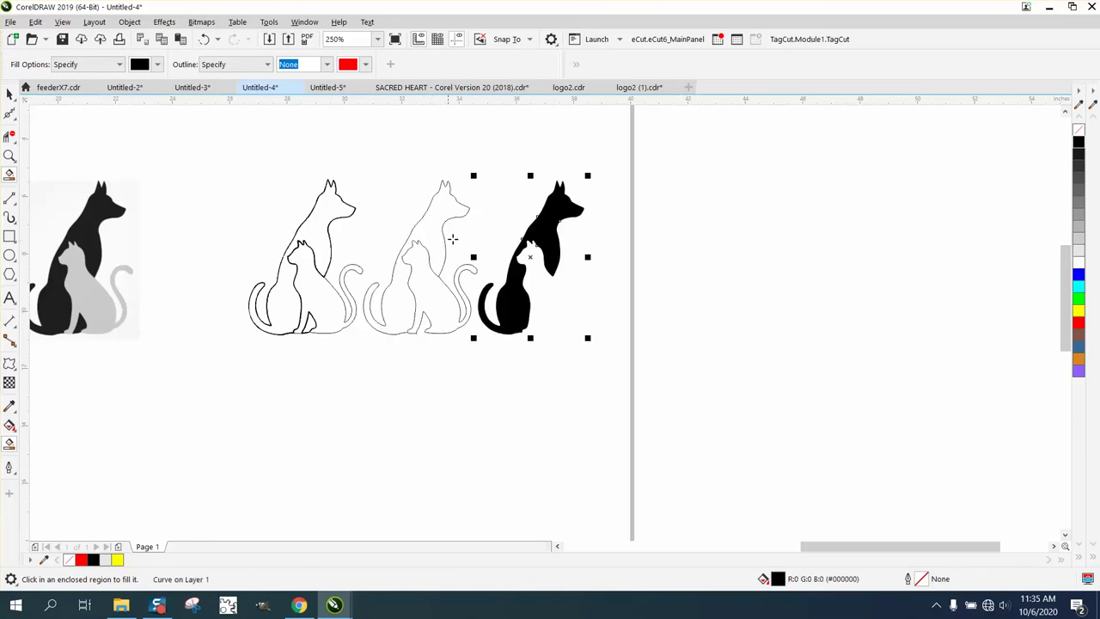
pyautogui.click(440, 296)
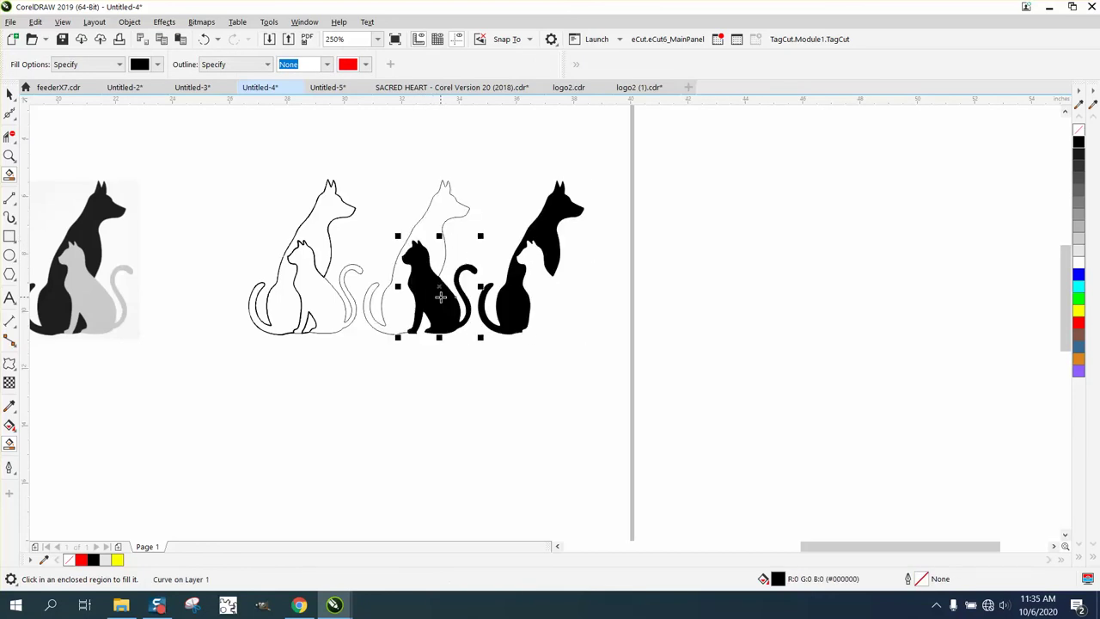
pyautogui.hotkey('shift', 'Right')
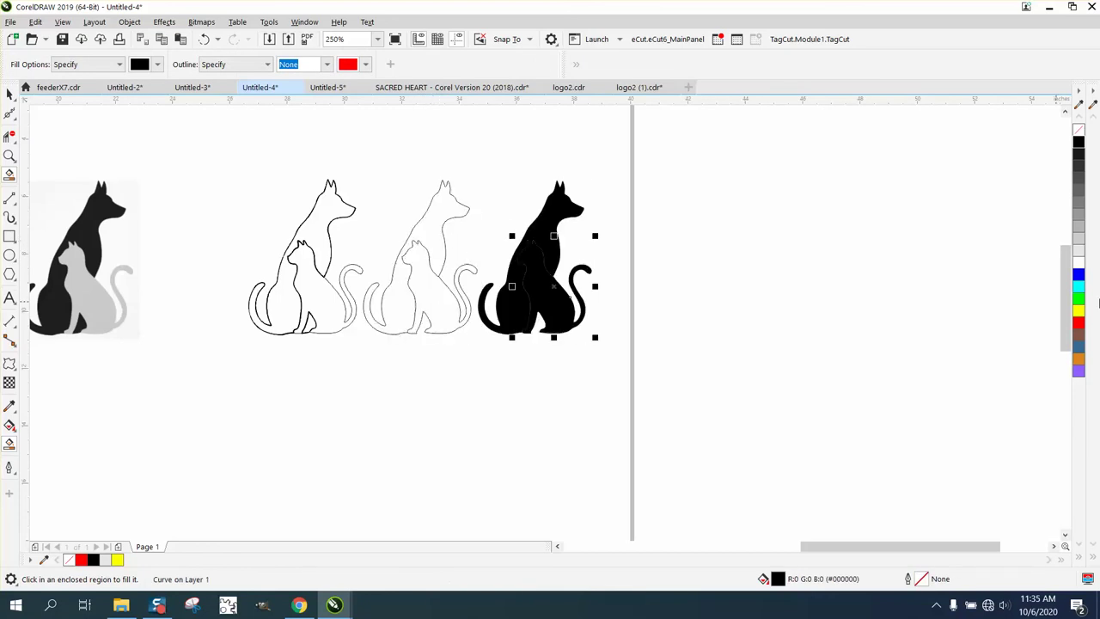
pyautogui.click(1079, 250)
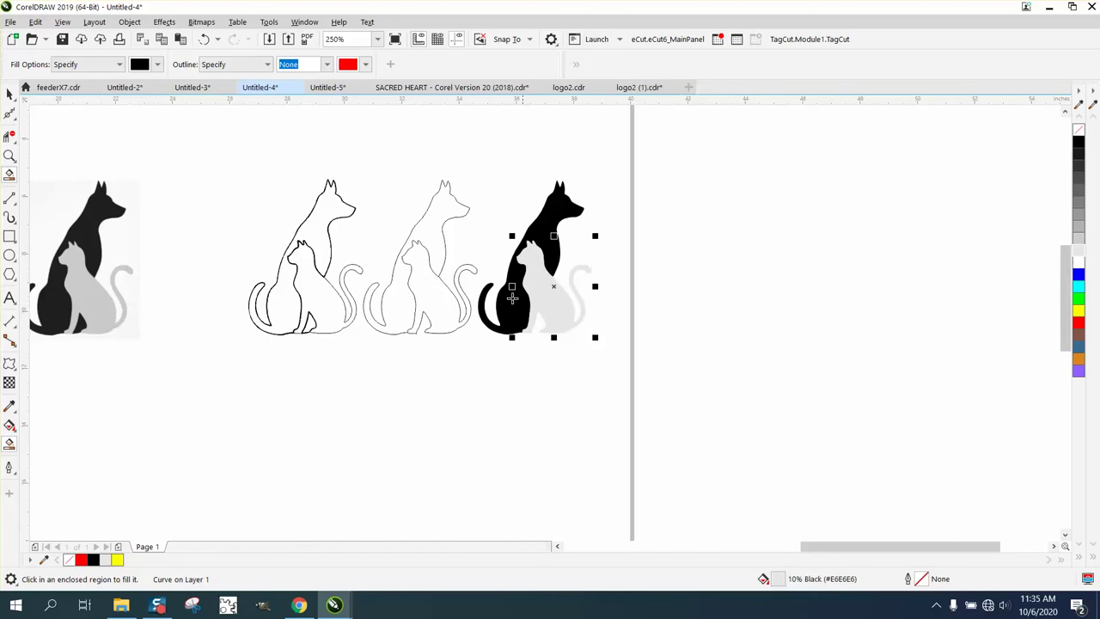
# Select the grey cat and zoom in on the filled dog-and-cat silhouette.
pyautogui.click(10, 155)
pyautogui.moveTo(469, 166); pyautogui.dragTo(662, 349)
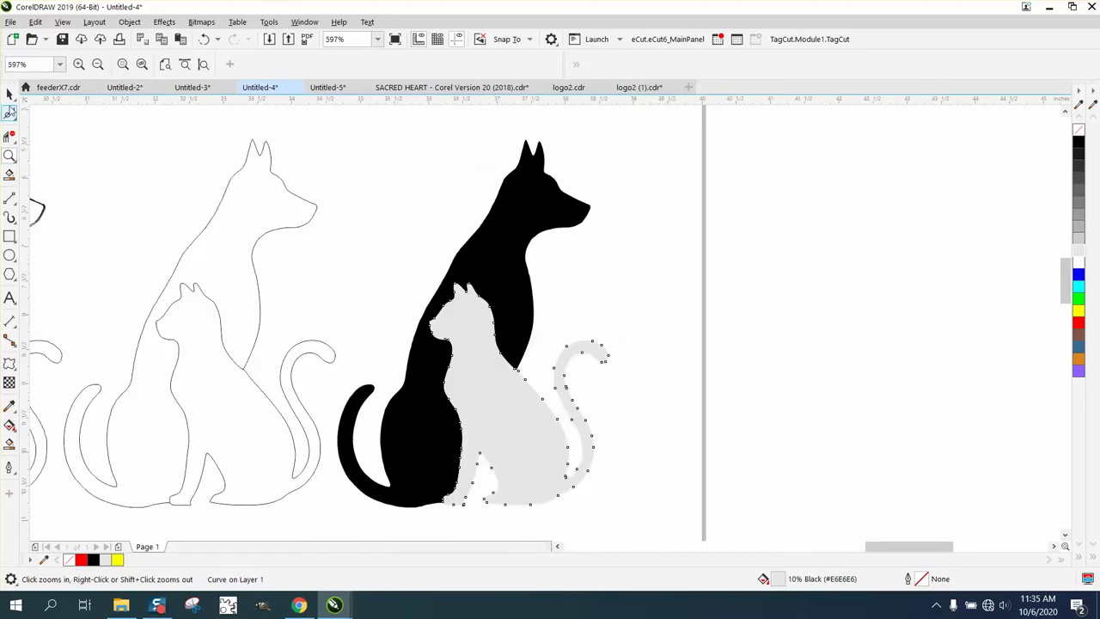
pyautogui.click(10, 94)
pyautogui.scroll(-2, 415, 249)
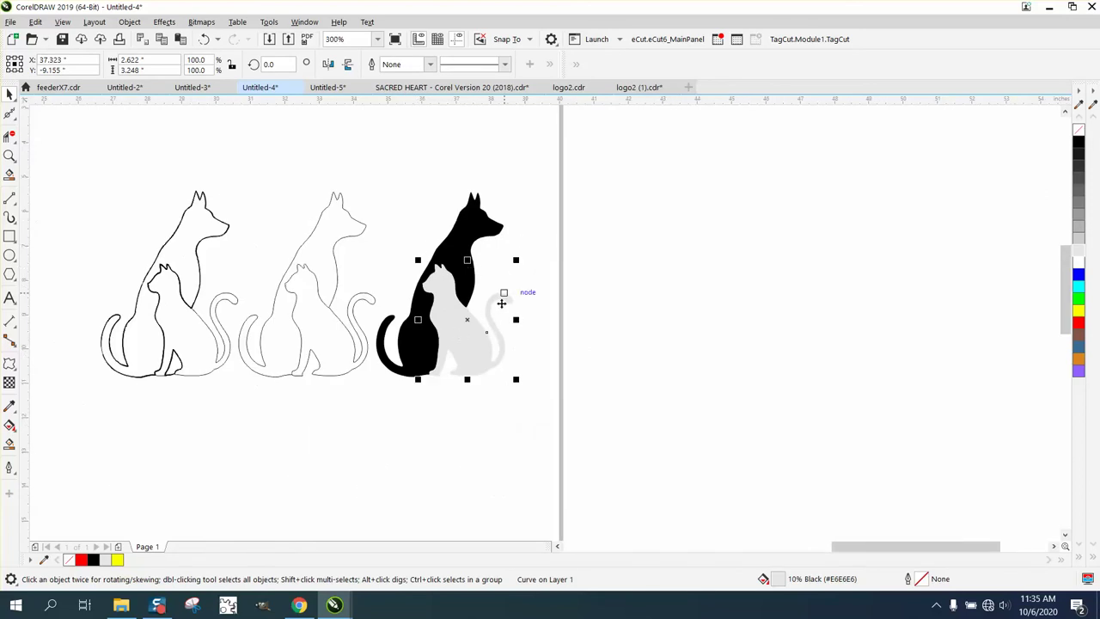
pyautogui.click(17, 162)
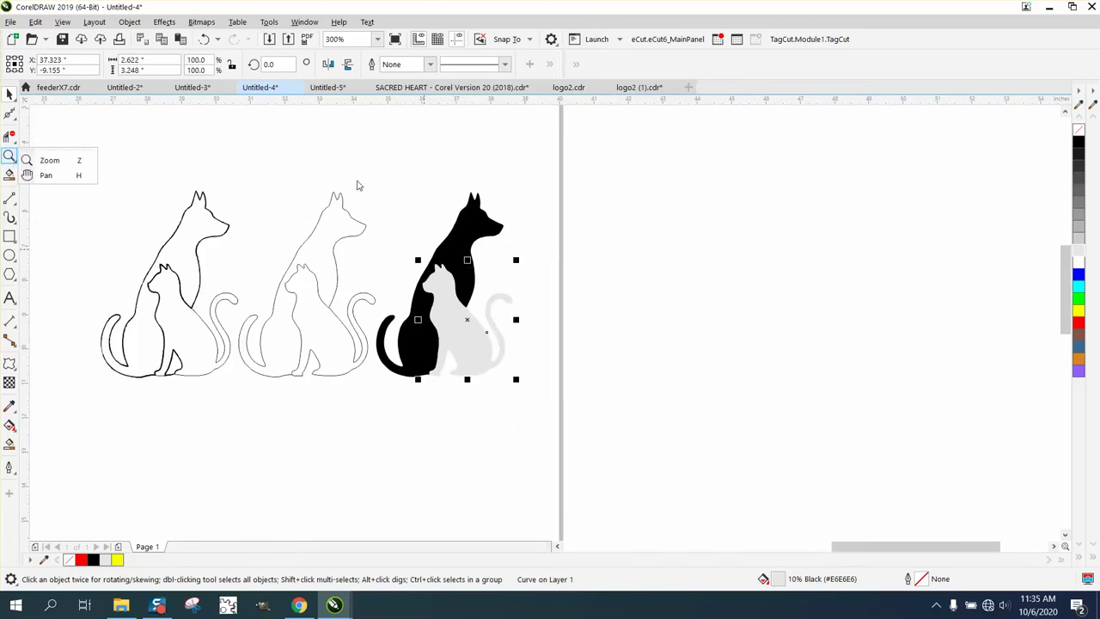
pyautogui.click(69, 163)
pyautogui.moveTo(376, 249); pyautogui.dragTo(637, 409)
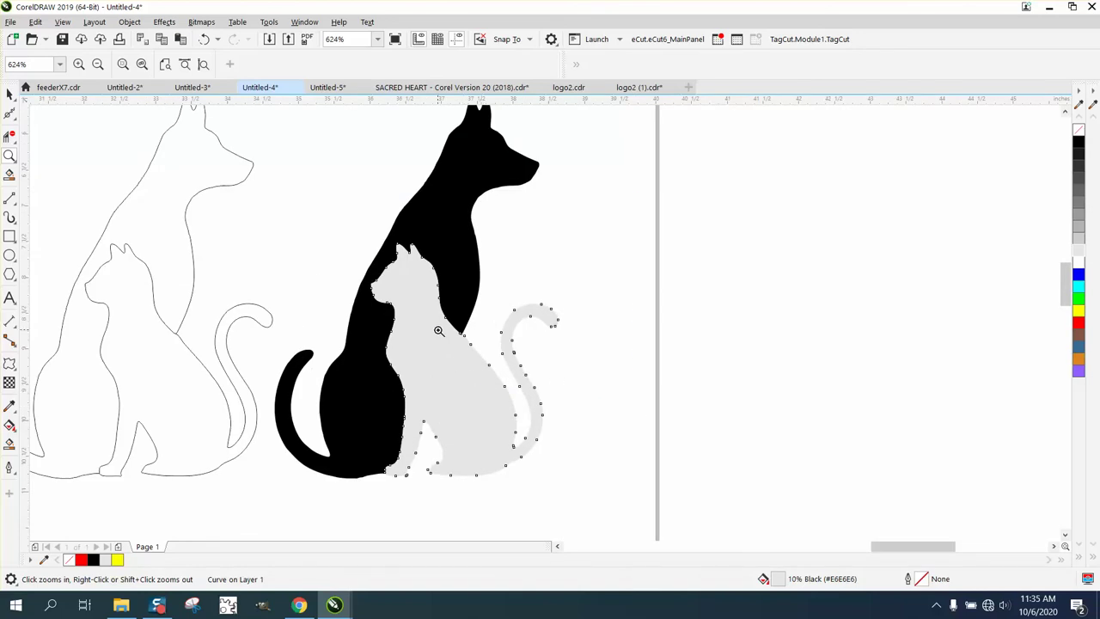
# Give the grey cat a black 0.5 pt outline with Scale with object enabled.
pyautogui.click(10, 96)
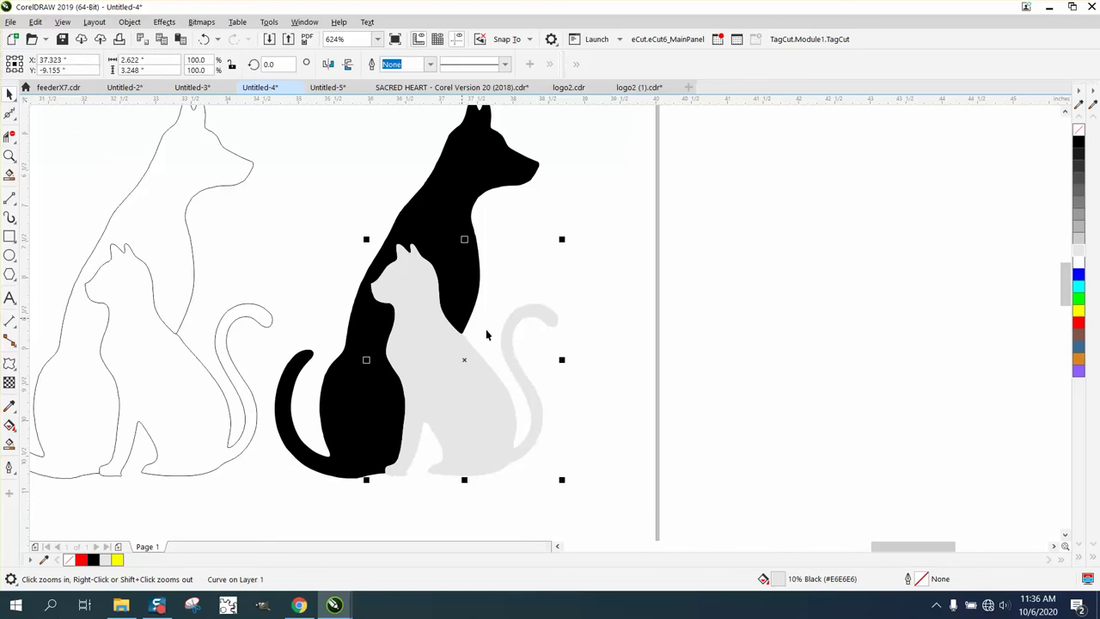
pyautogui.rightClick(1079, 145)
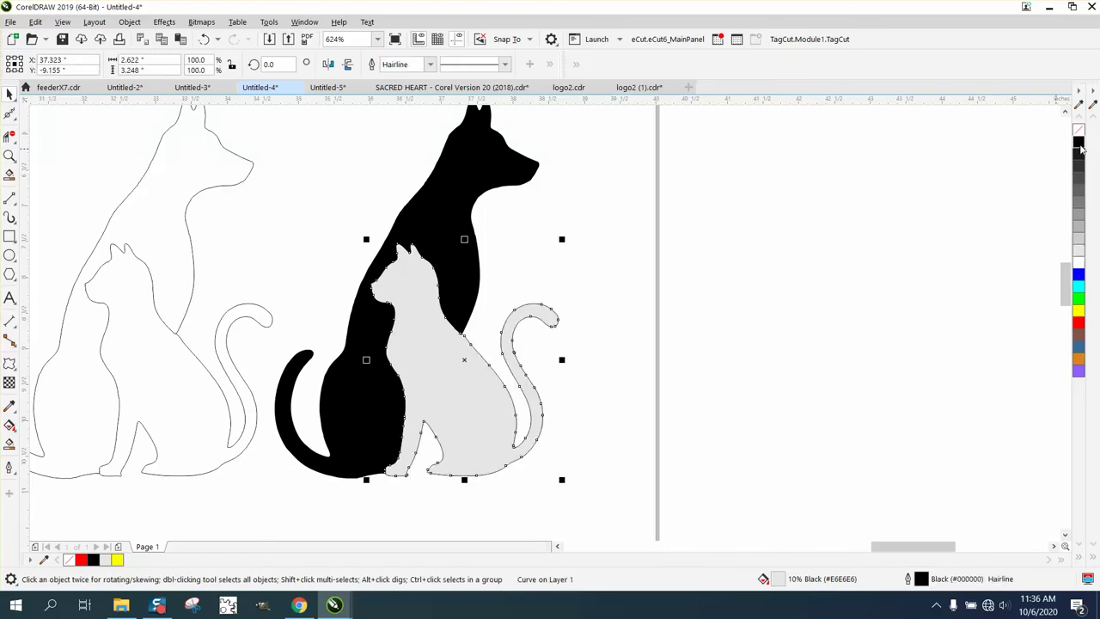
pyautogui.doubleClick(922, 579)
pyautogui.click(461, 251)
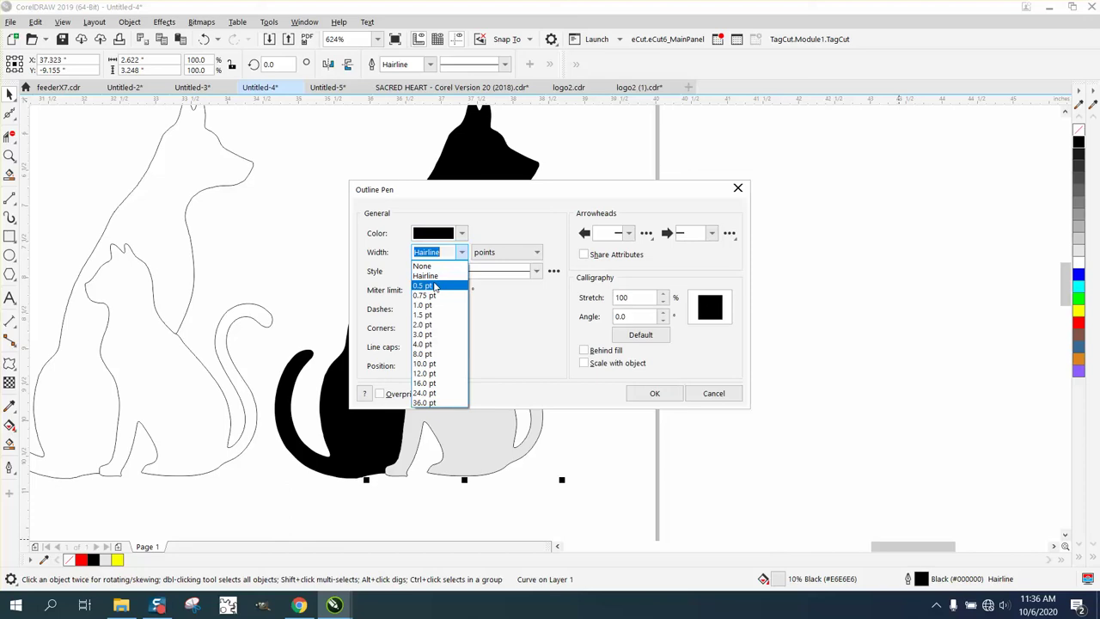
pyautogui.click(435, 287)
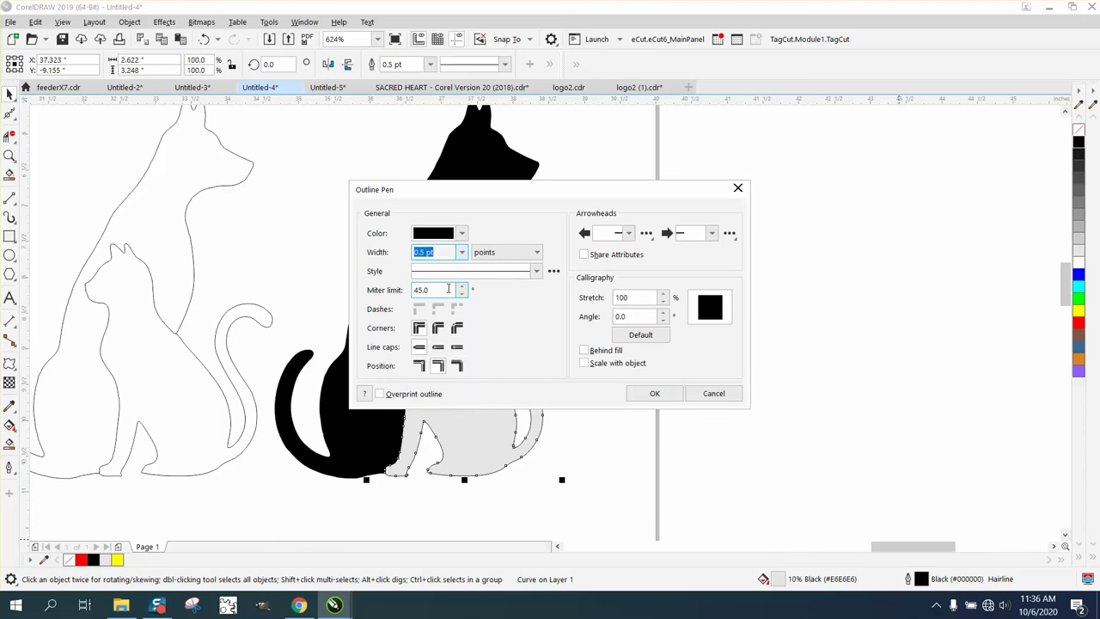
pyautogui.click(587, 364)
pyautogui.click(662, 395)
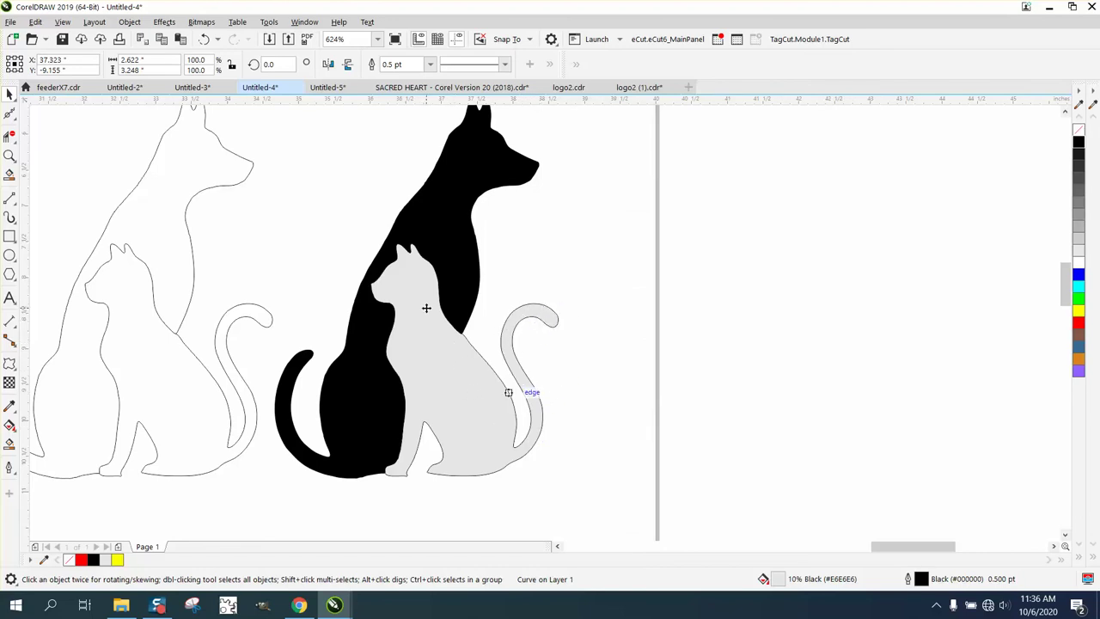
pyautogui.scroll(-3, 467, 210)
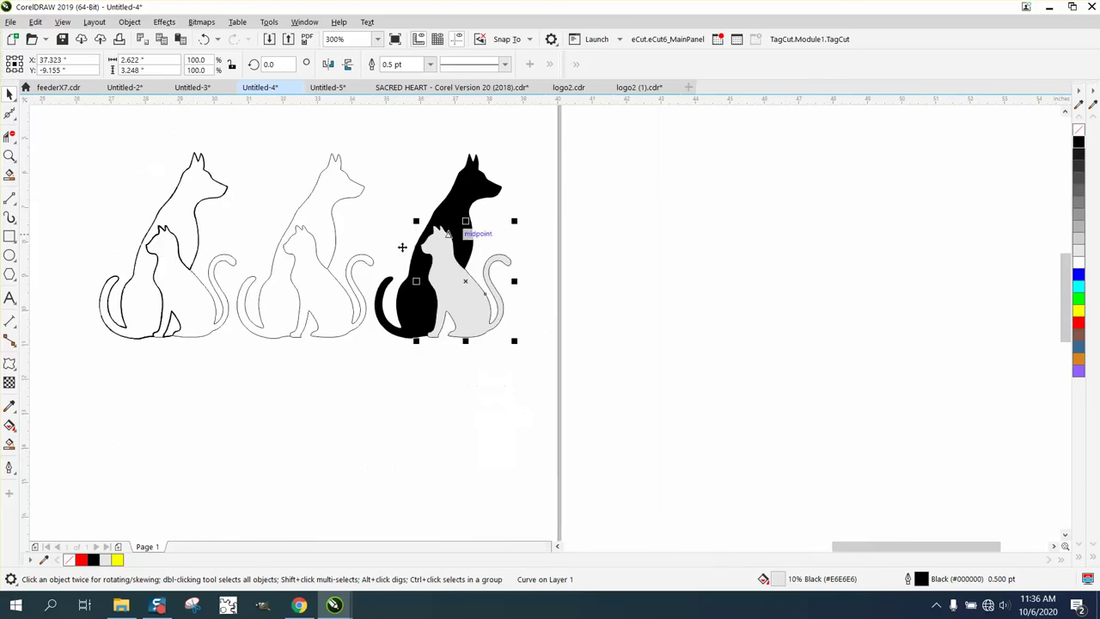
pyautogui.press('z')
pyautogui.moveTo(342, 155); pyautogui.dragTo(557, 341)
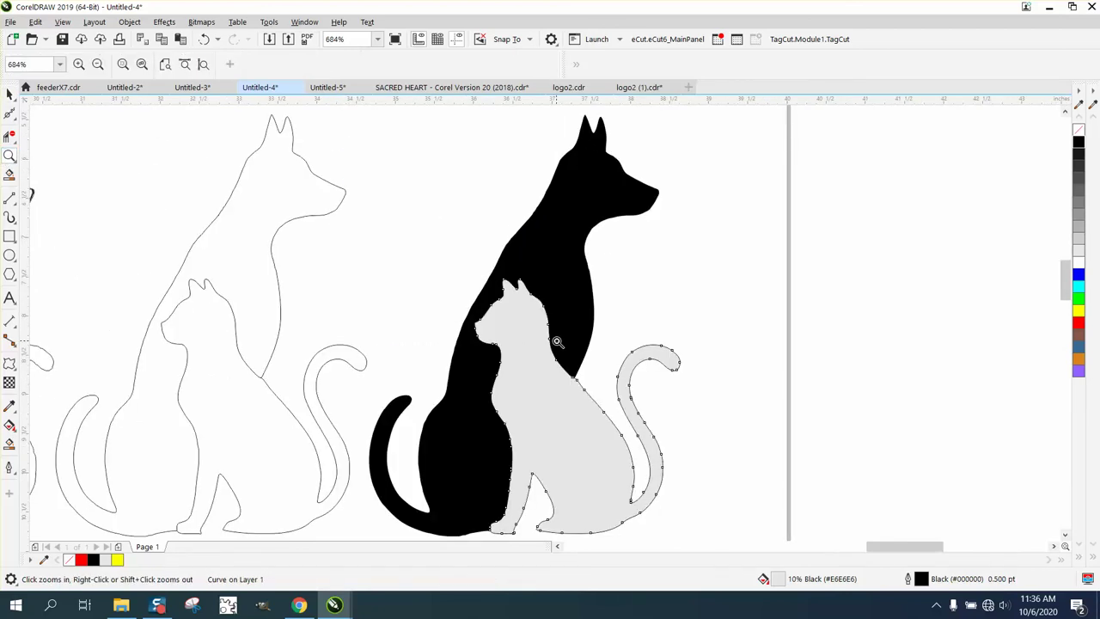